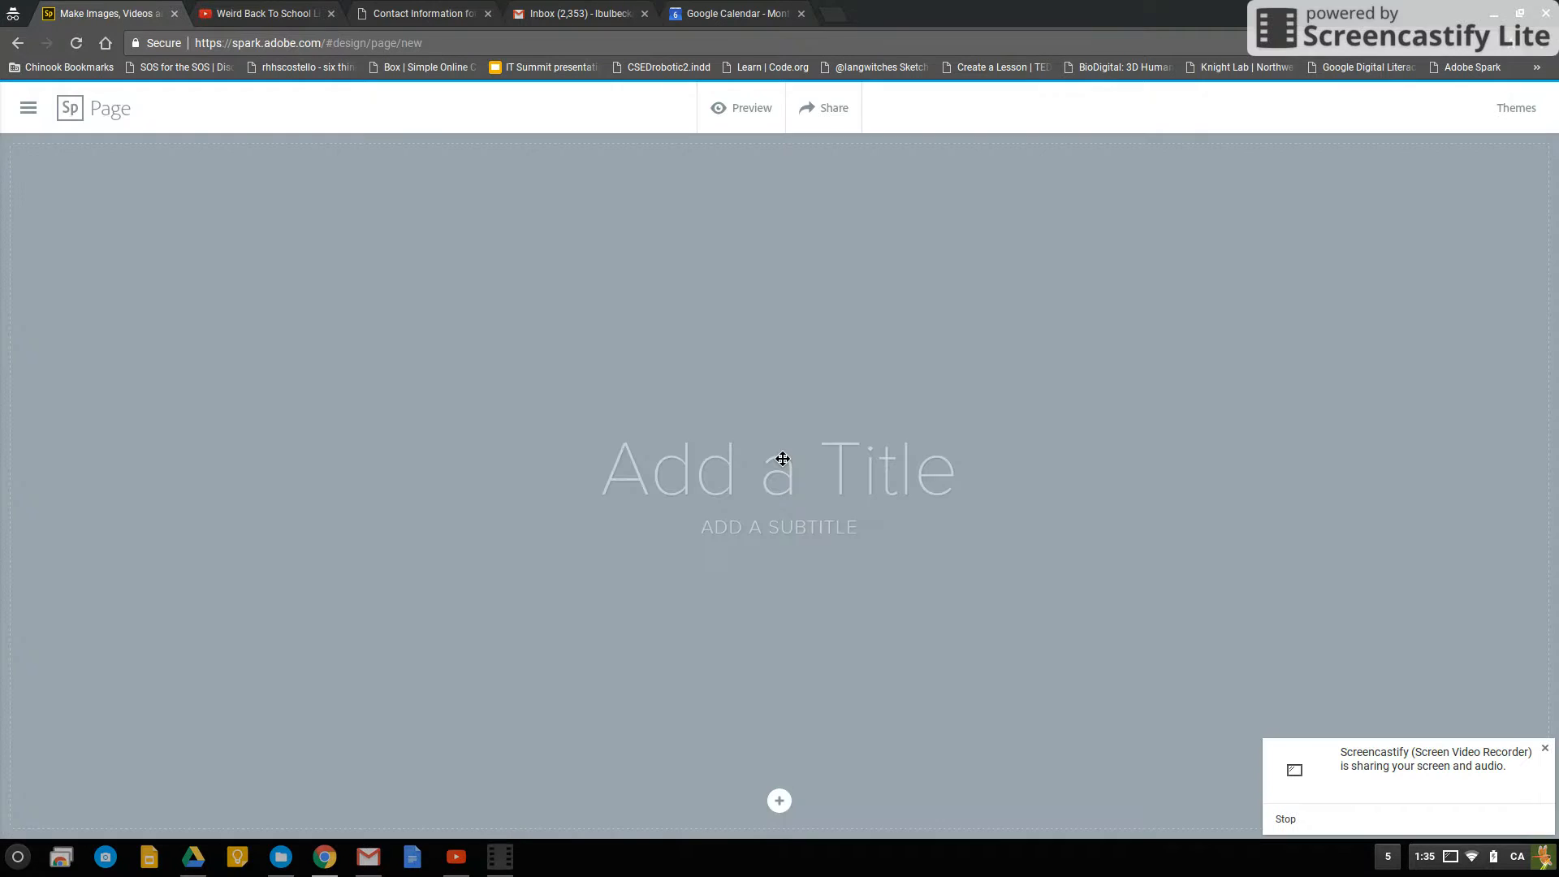
Title the page "Happy New Years!" and add the subtitle "2017 WILL BE AWESOME"
left_click(800, 480)
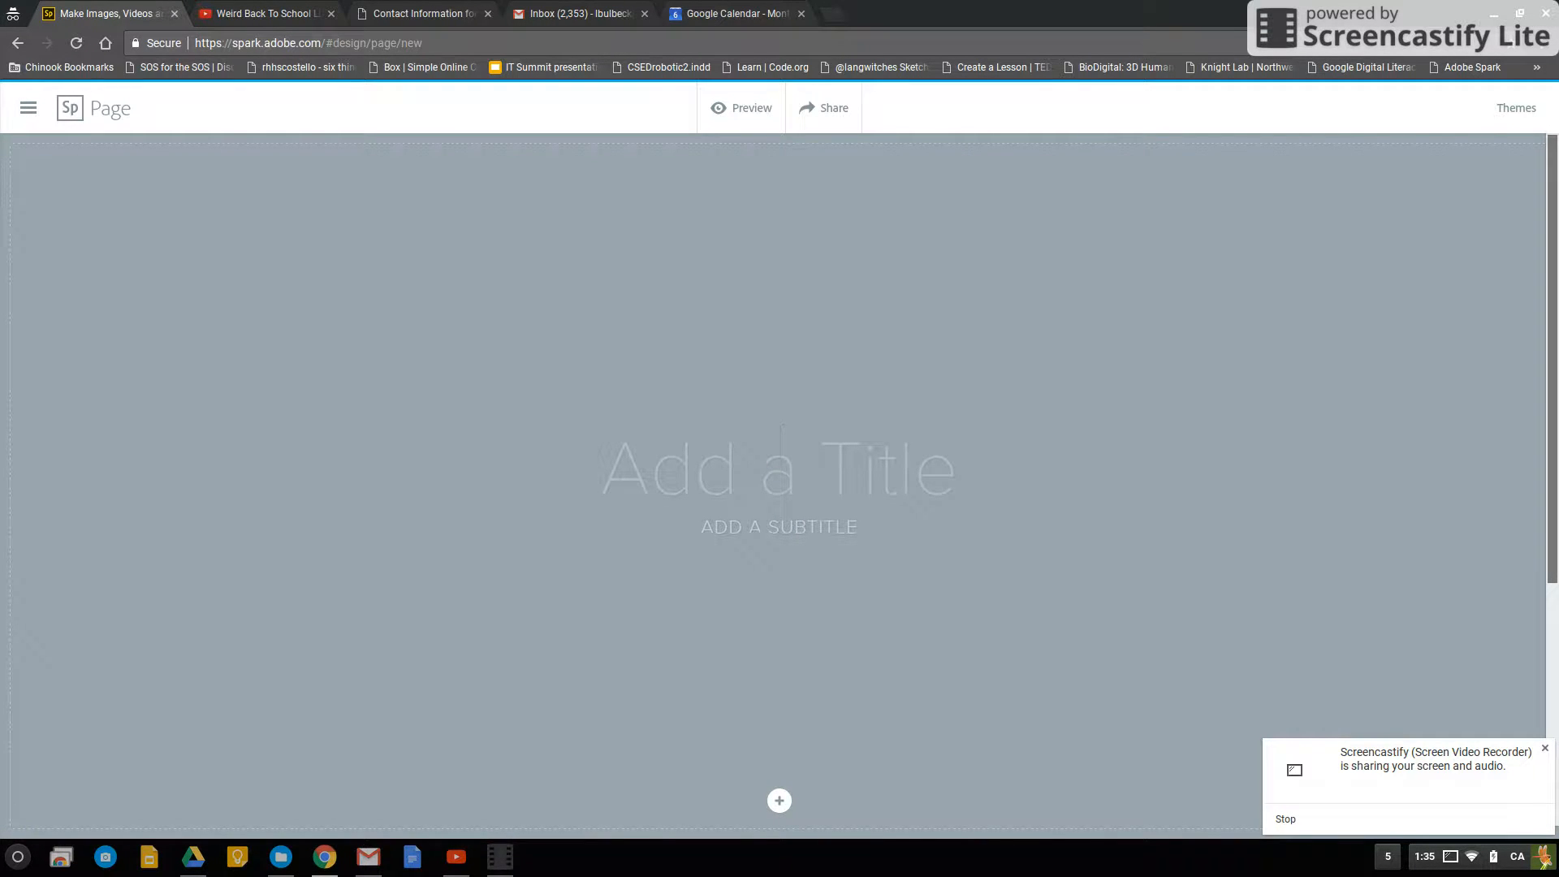
type("Happy New Years!Q")
key("BackSpace")
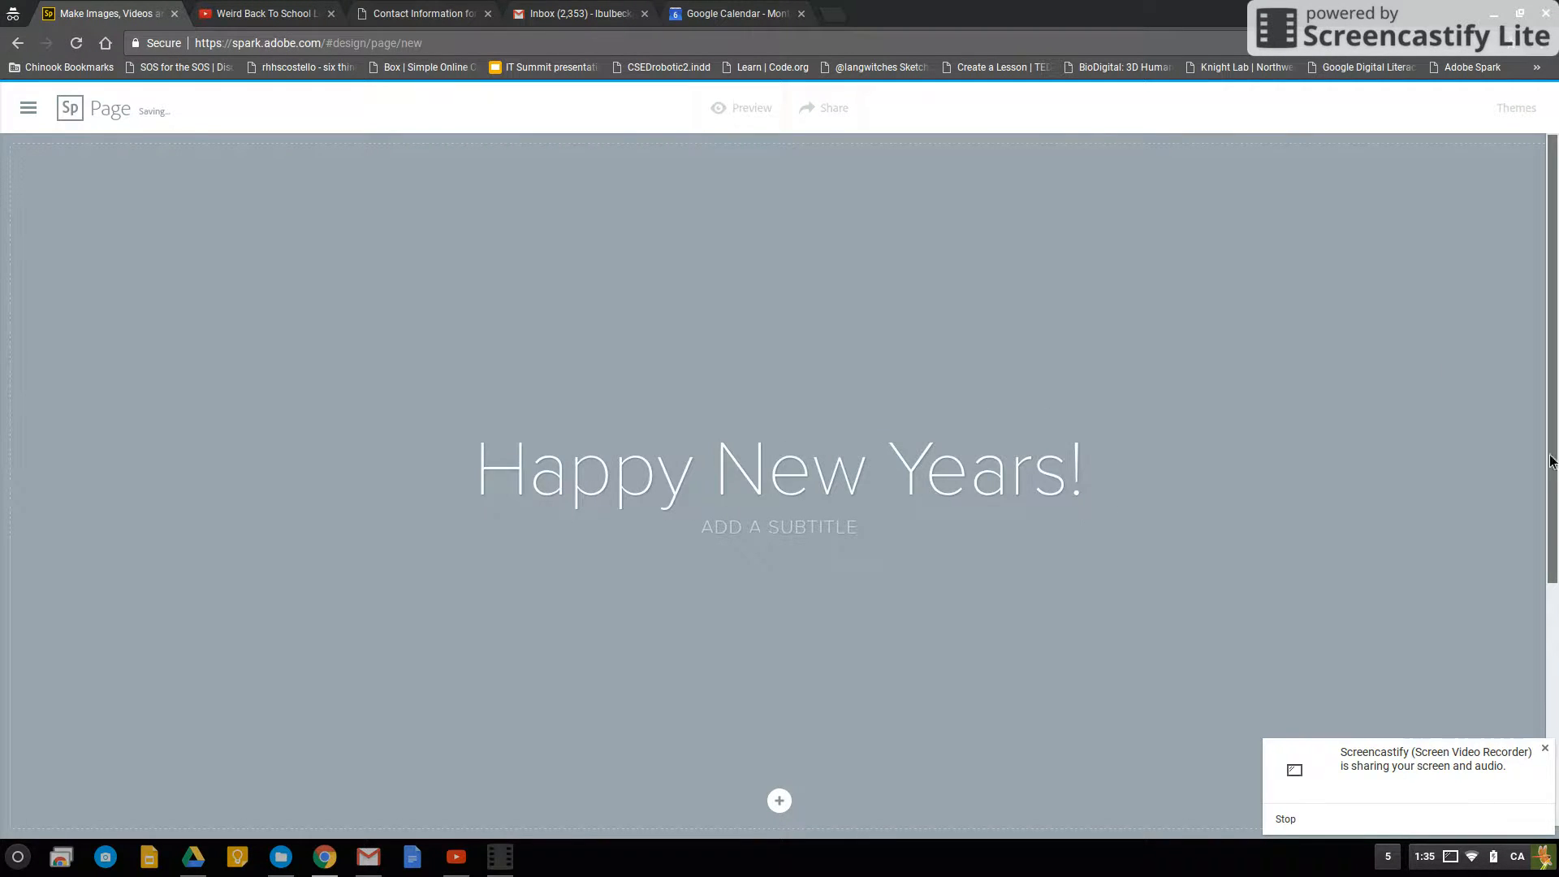
left_click(784, 530)
type("2")
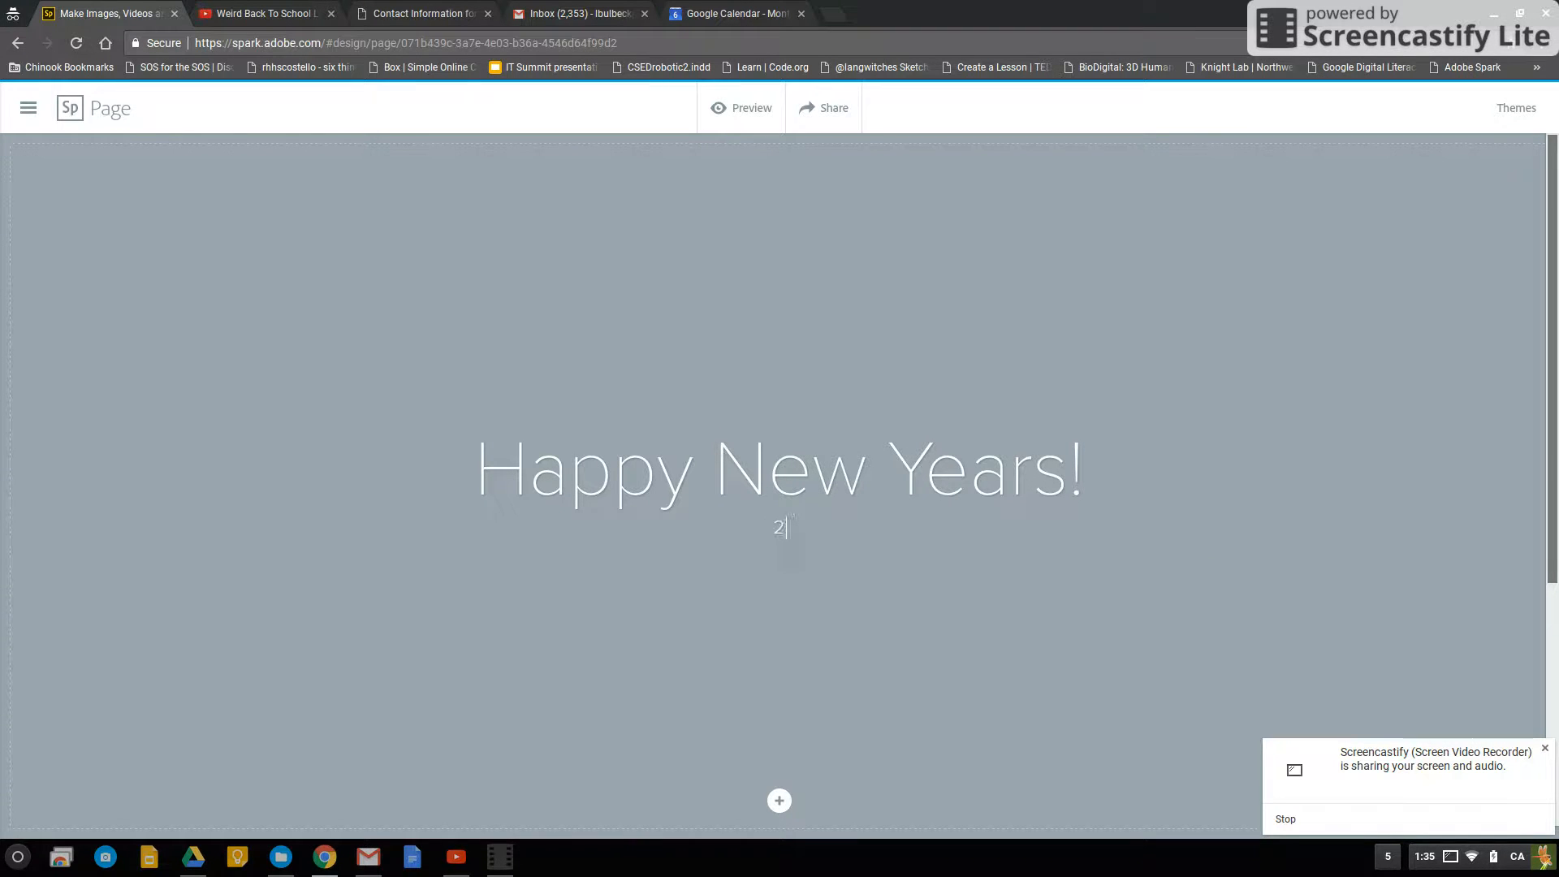
type("017 WILL BE AWESOME")
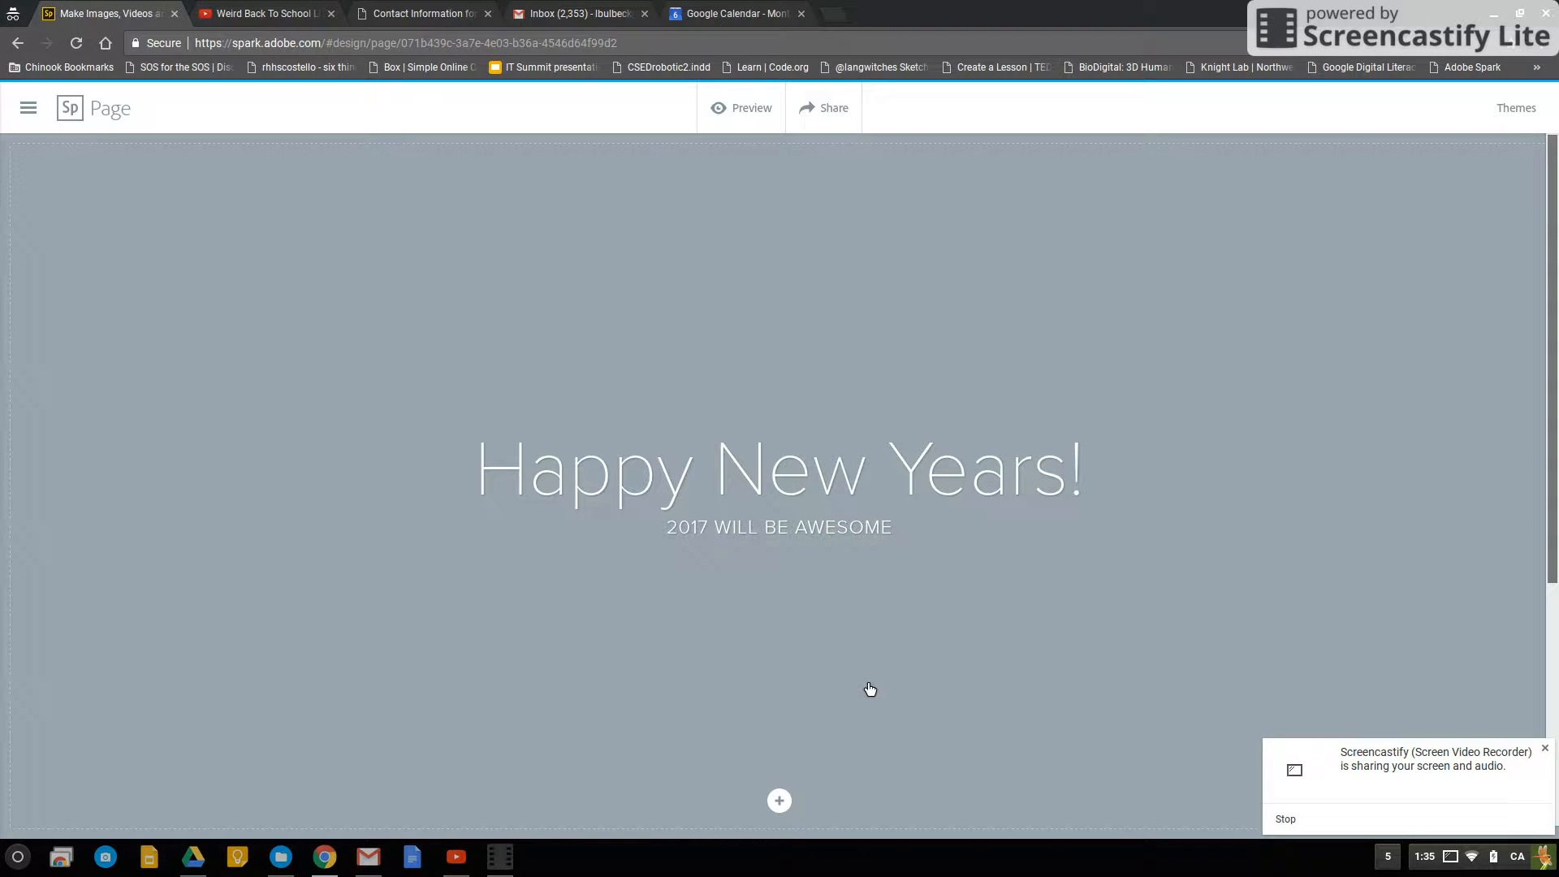
left_click(1545, 748)
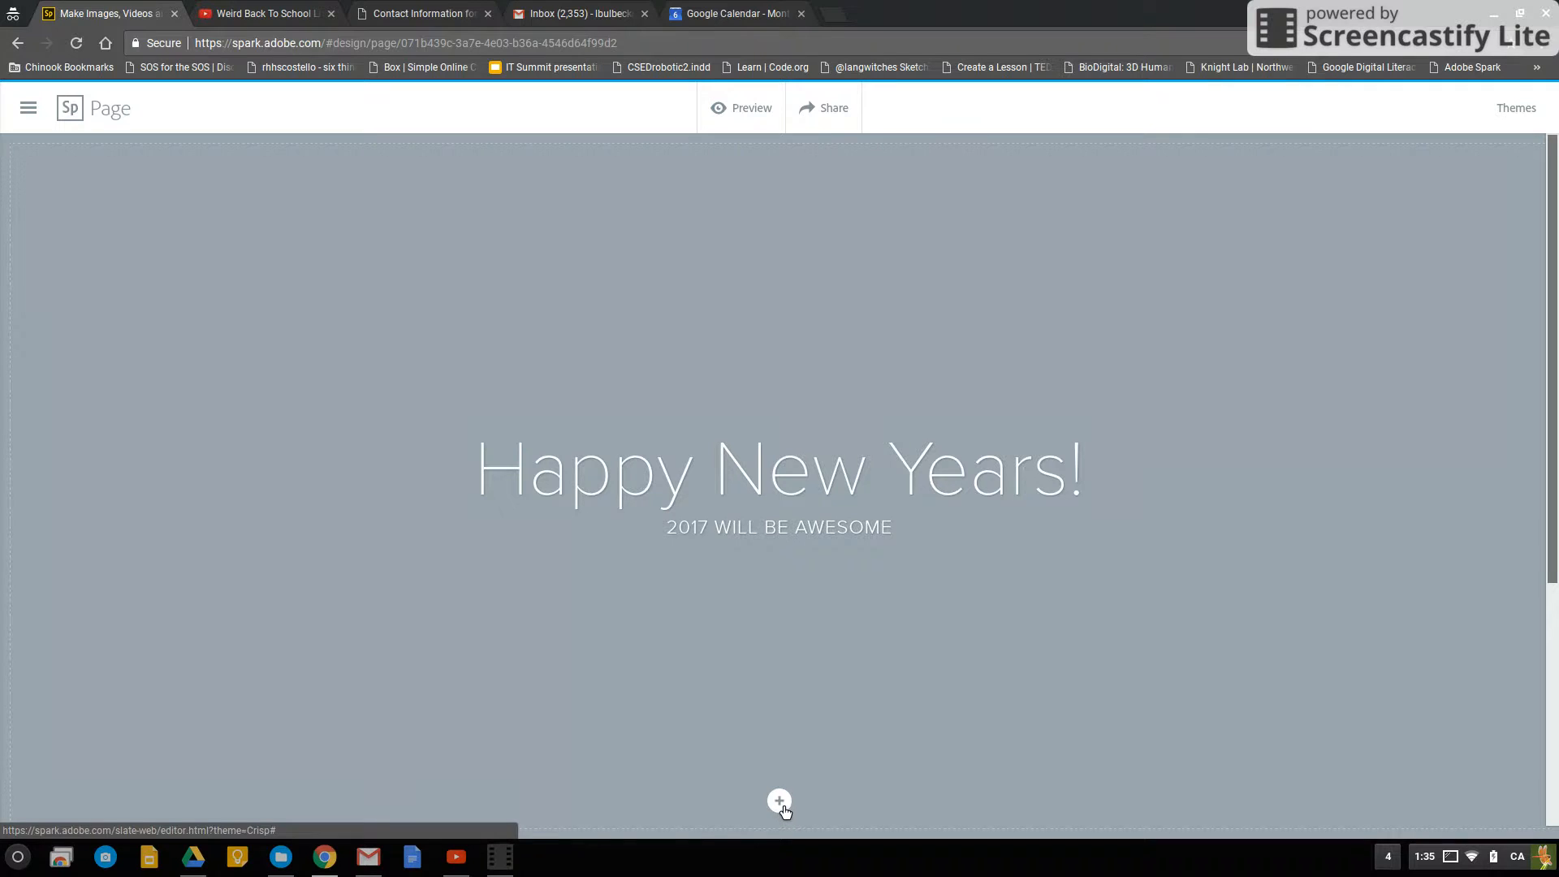
Find photos matching "new years" and set the hand-held sparkler picture as the title background
mouse_move(782, 804)
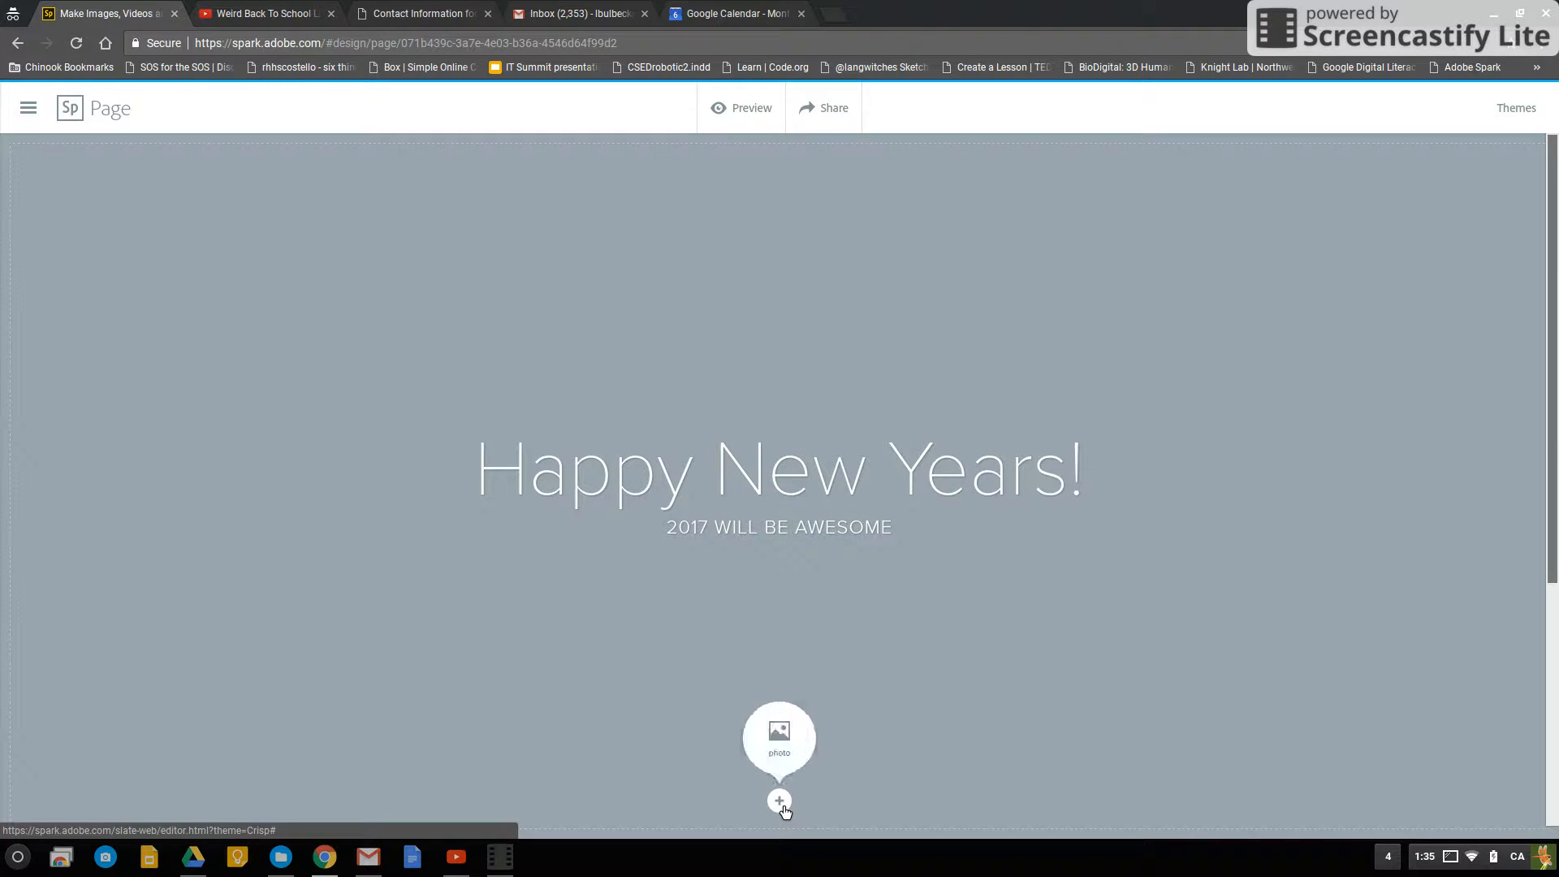
left_click(803, 756)
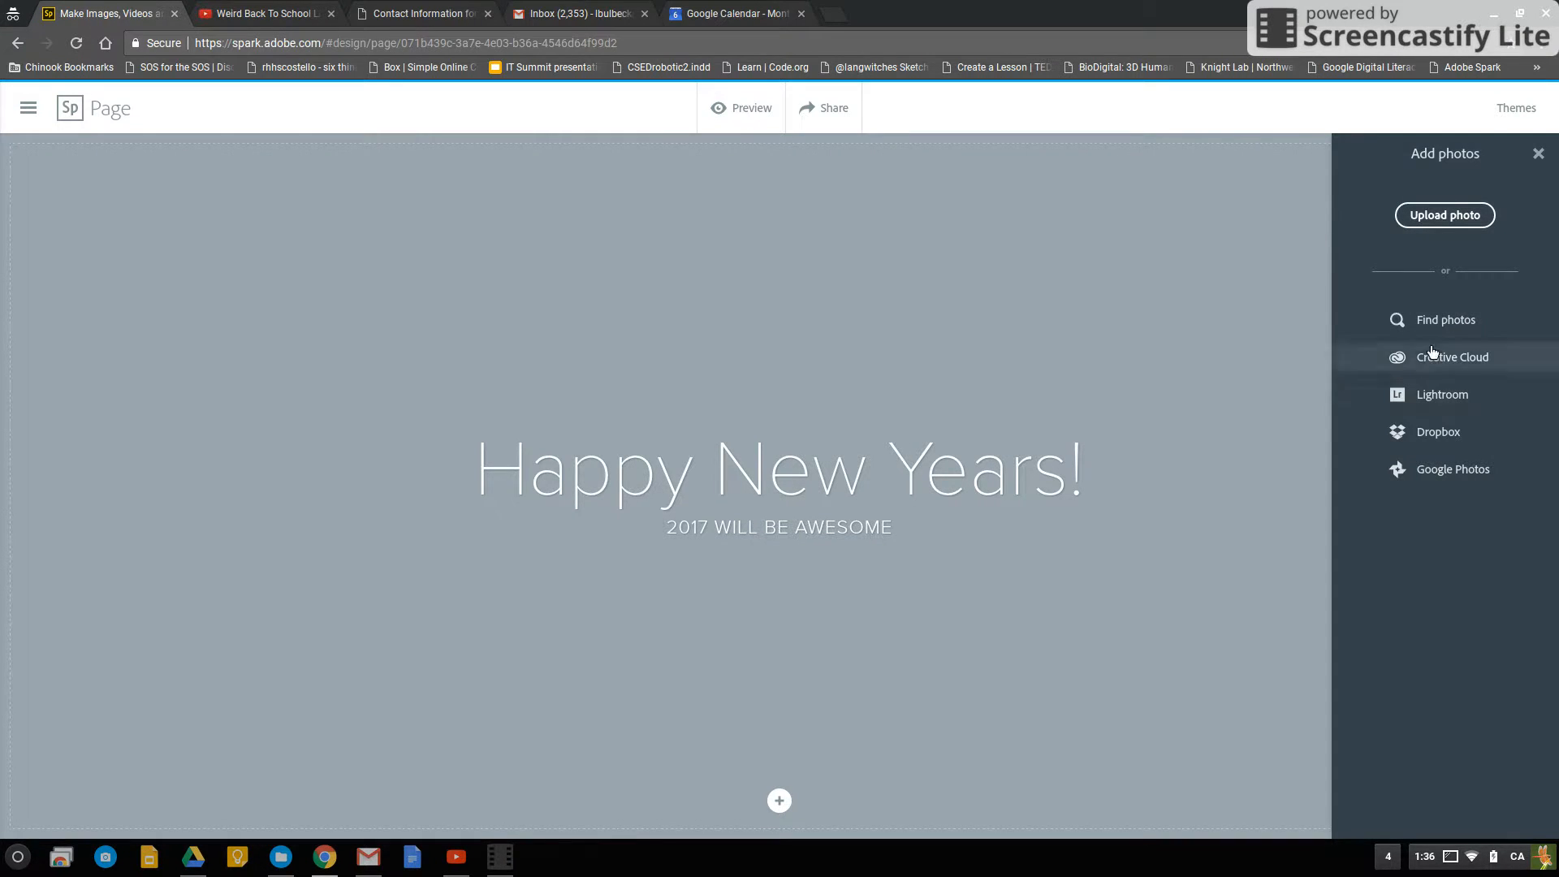
left_click(1453, 323)
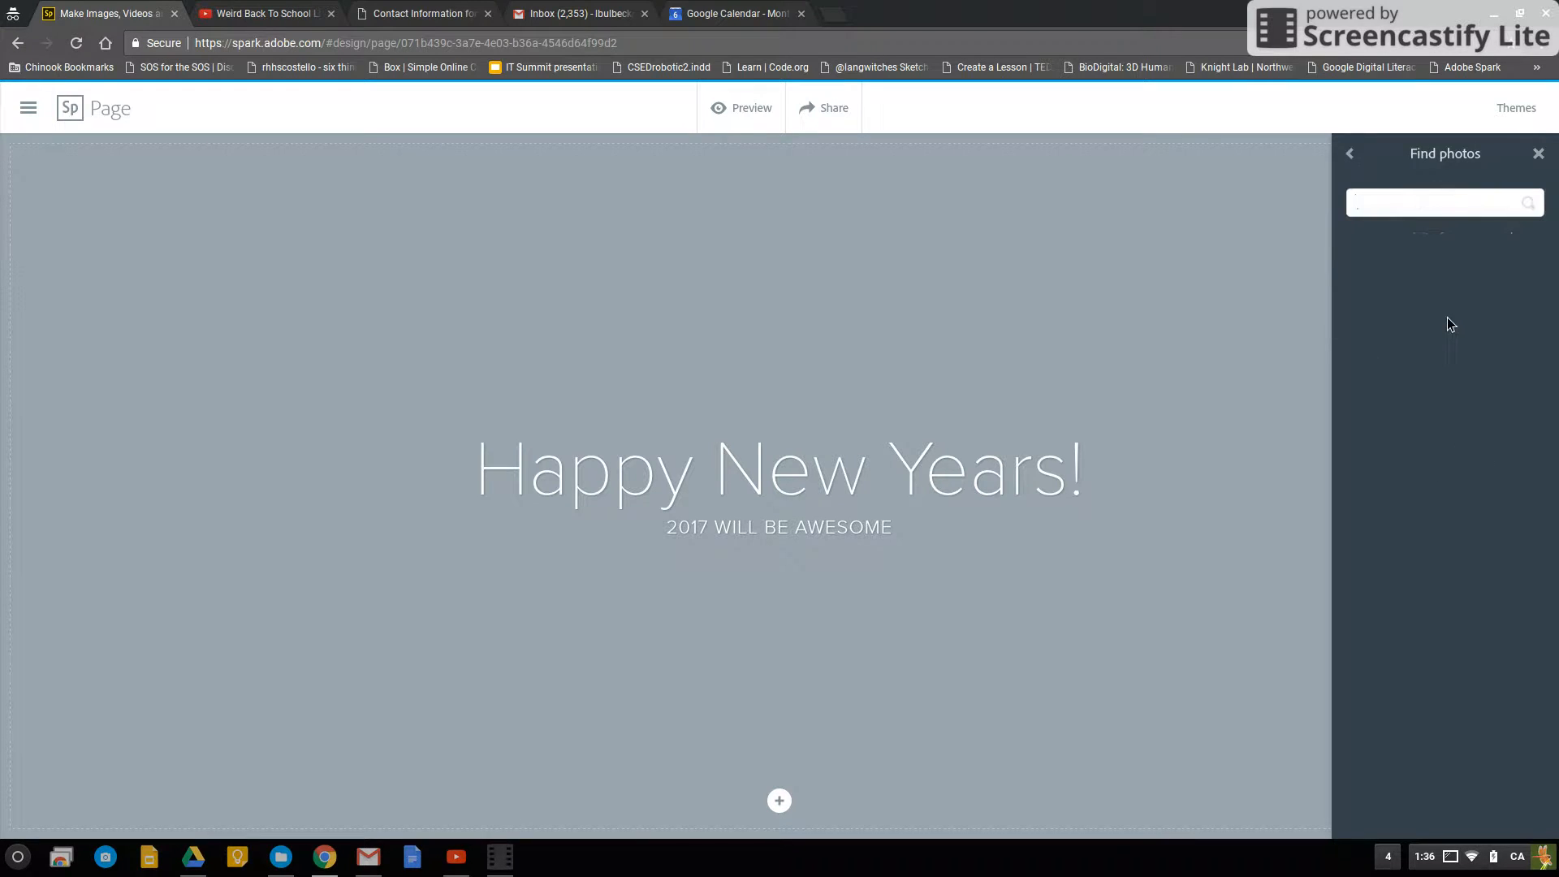
left_click(1460, 211)
type("new years")
key("Return")
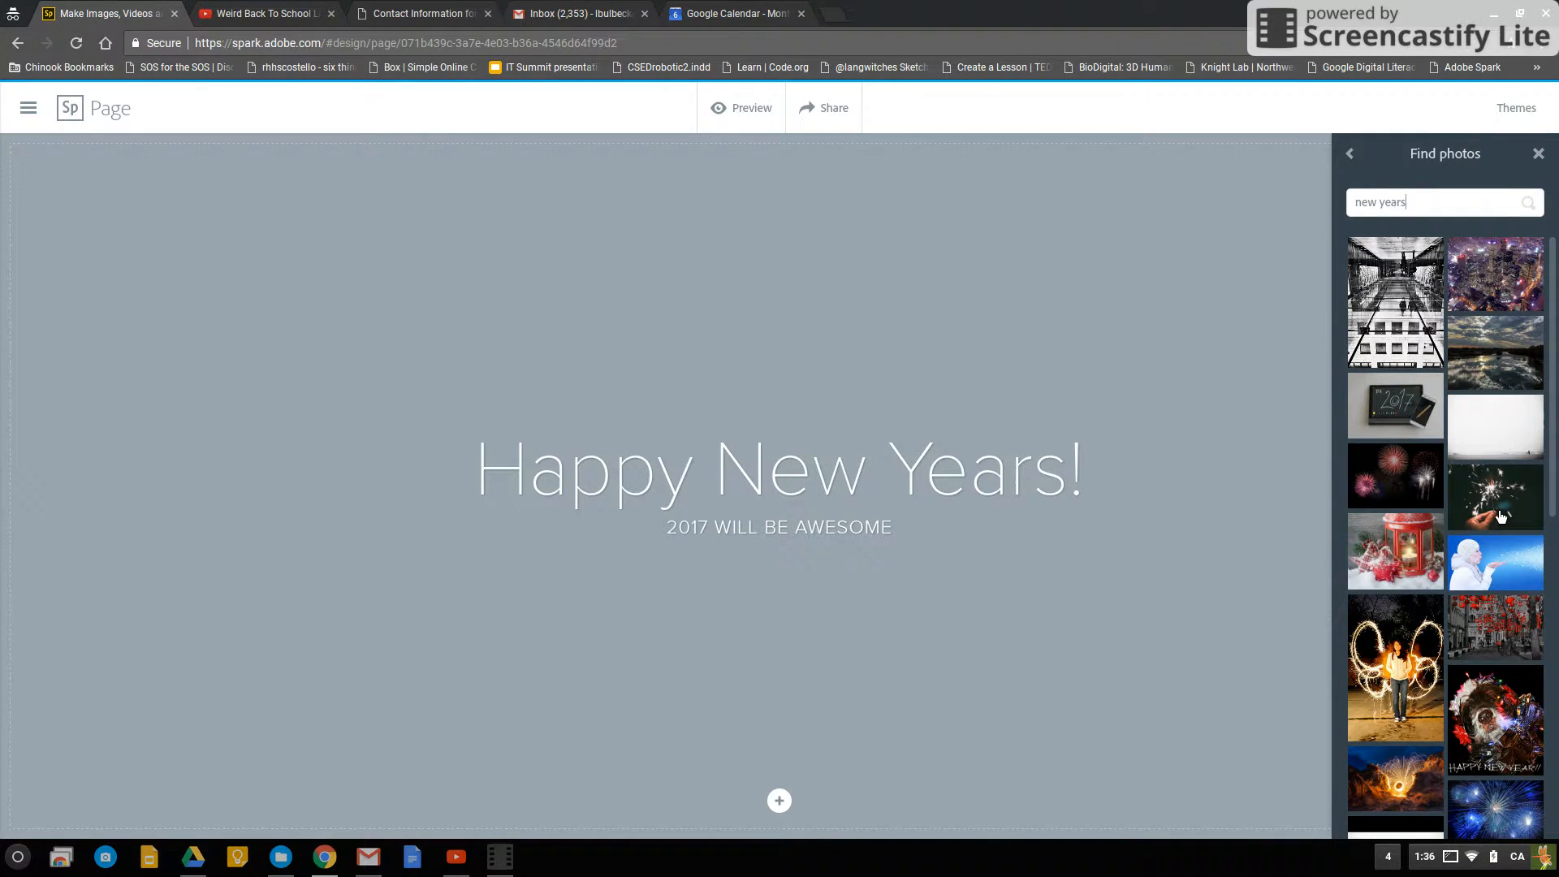
left_click(1501, 517)
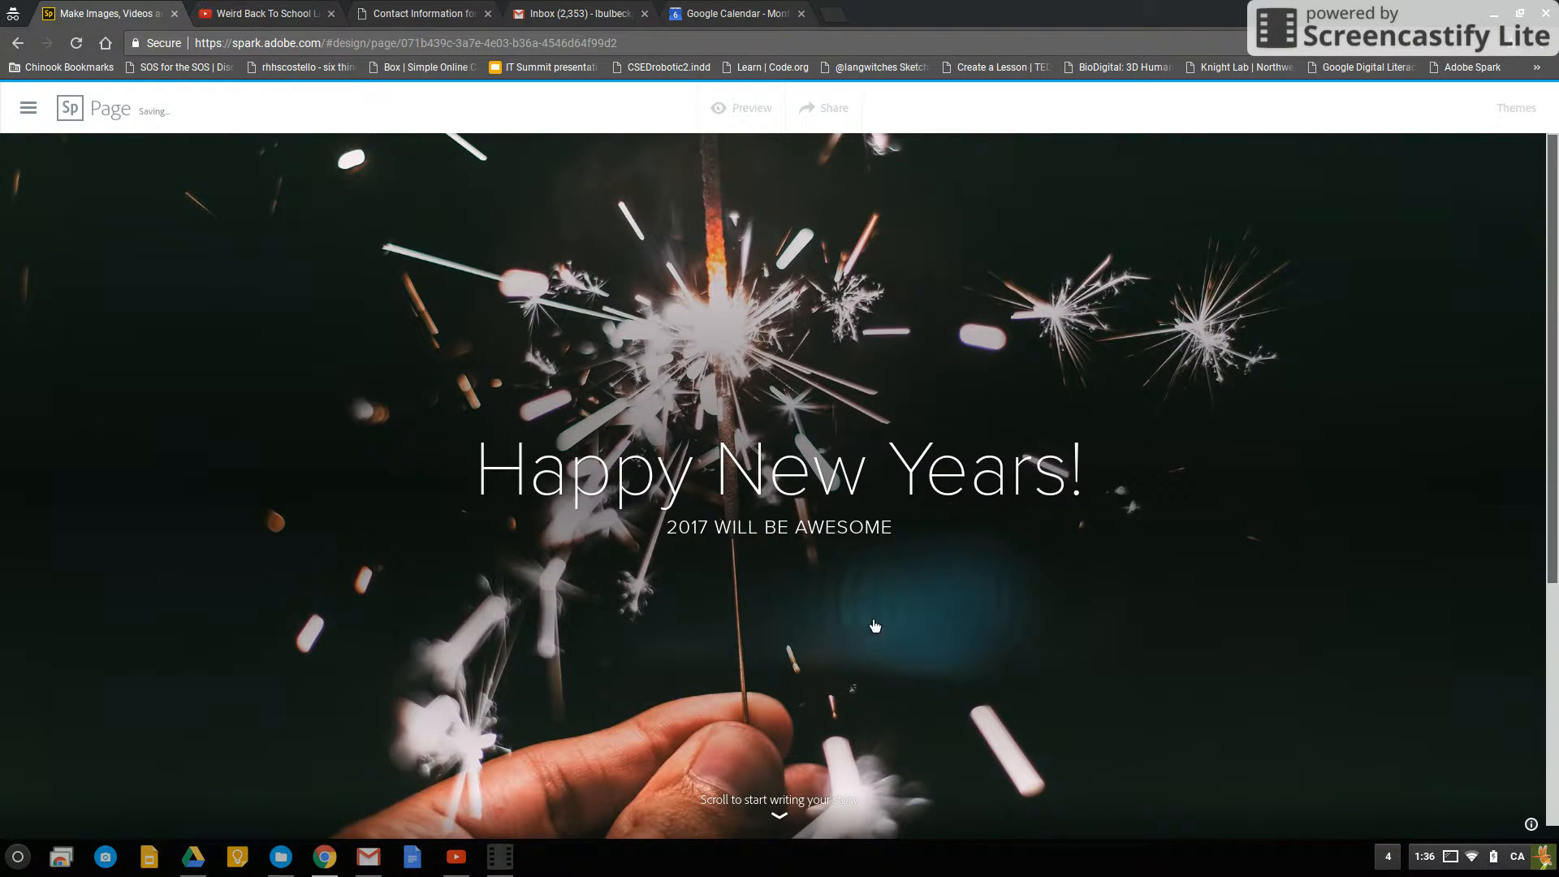
Replace the title background with the photo of red and blue fireworks on a black sky
left_click(967, 554)
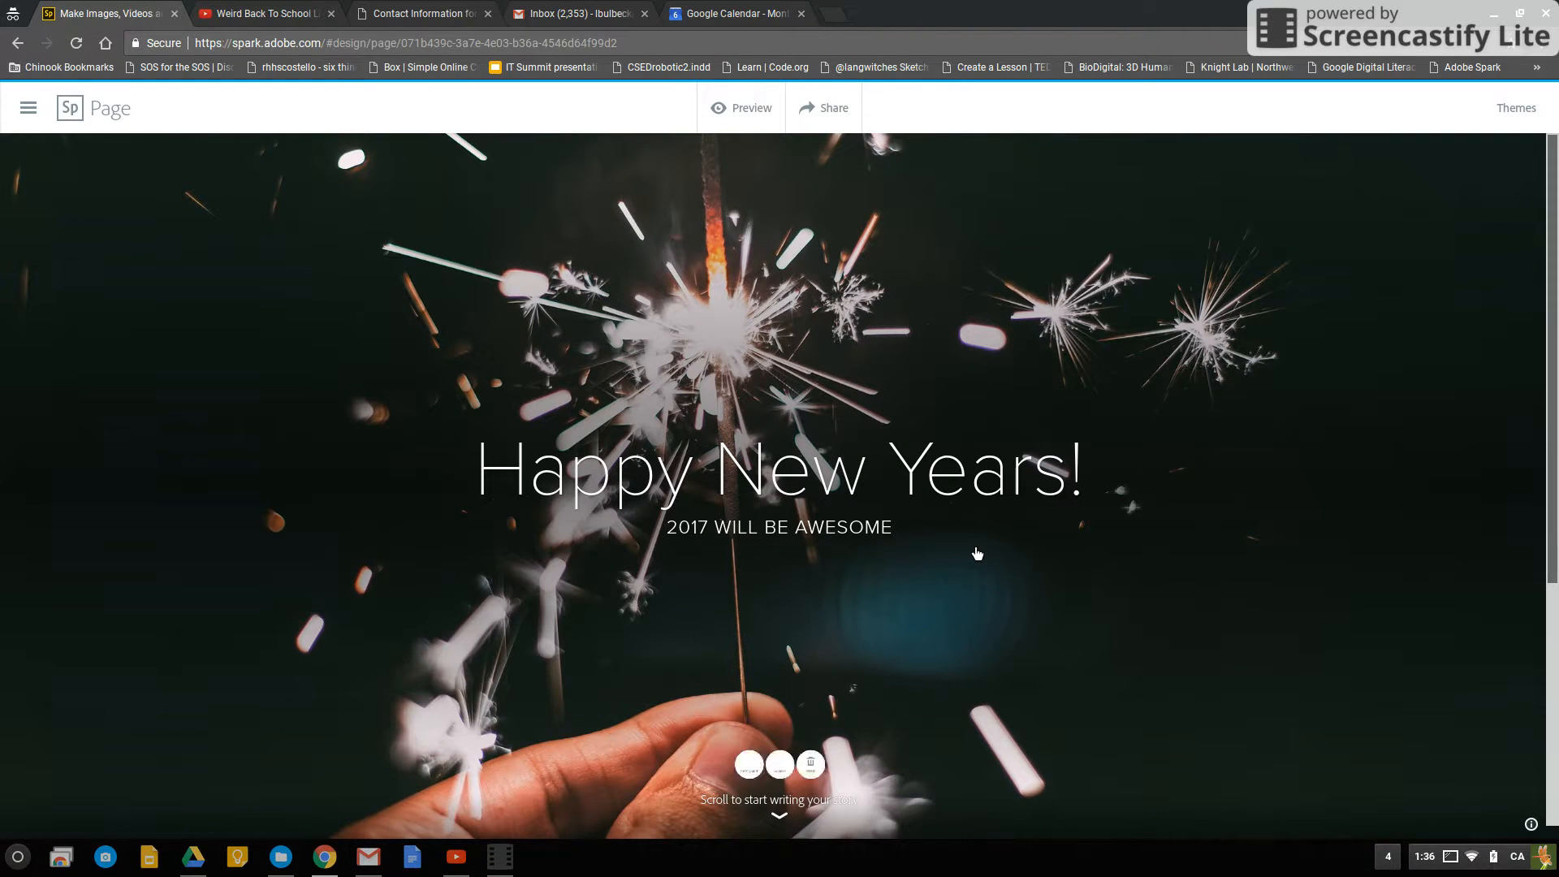
left_click(780, 735)
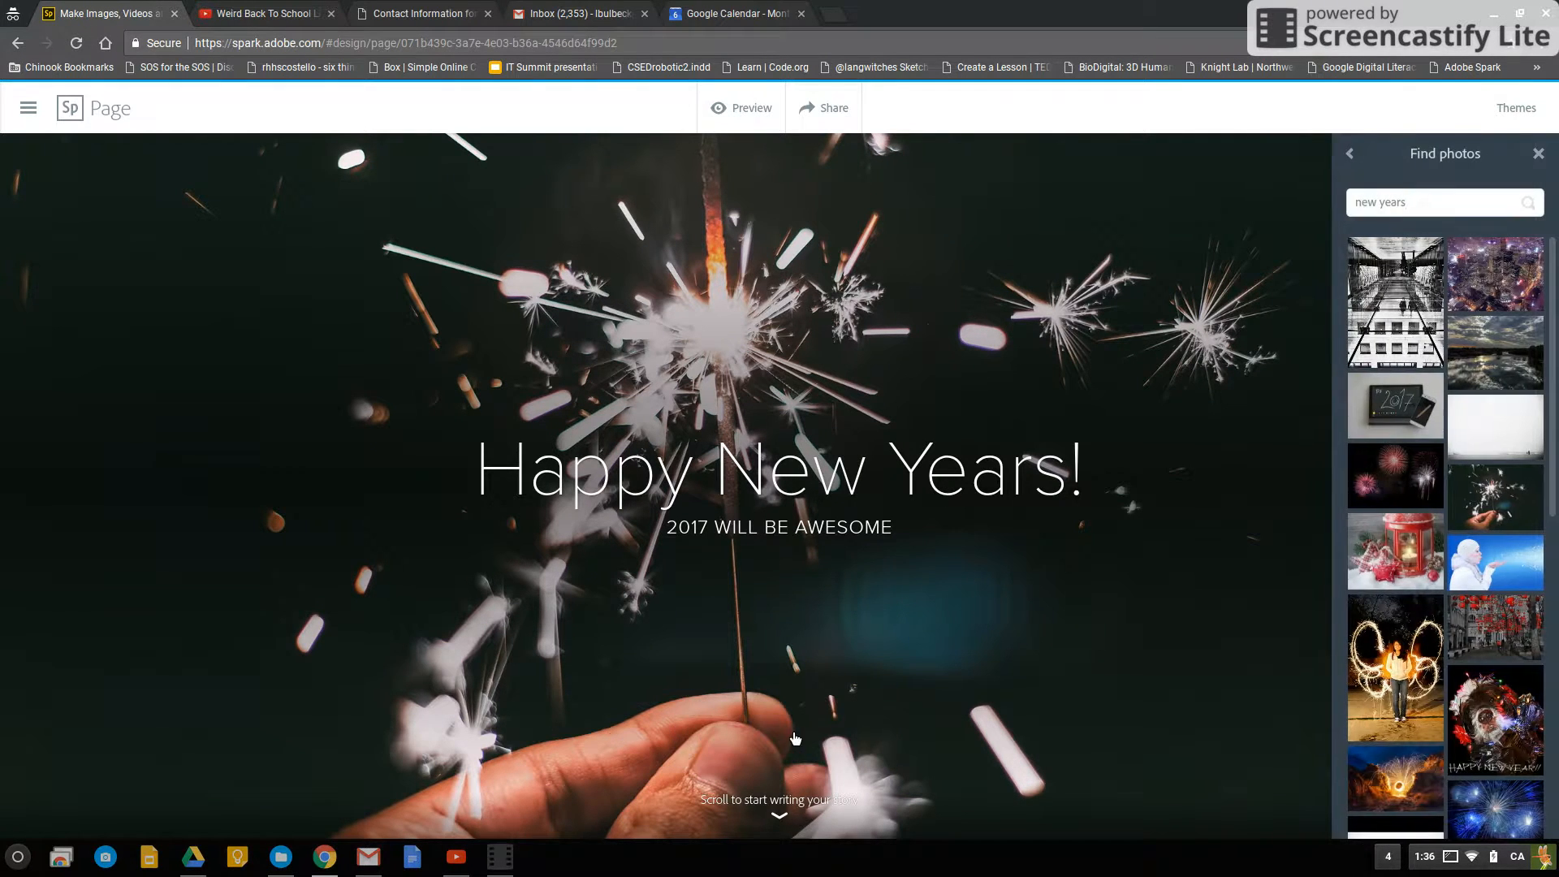
left_click(1397, 480)
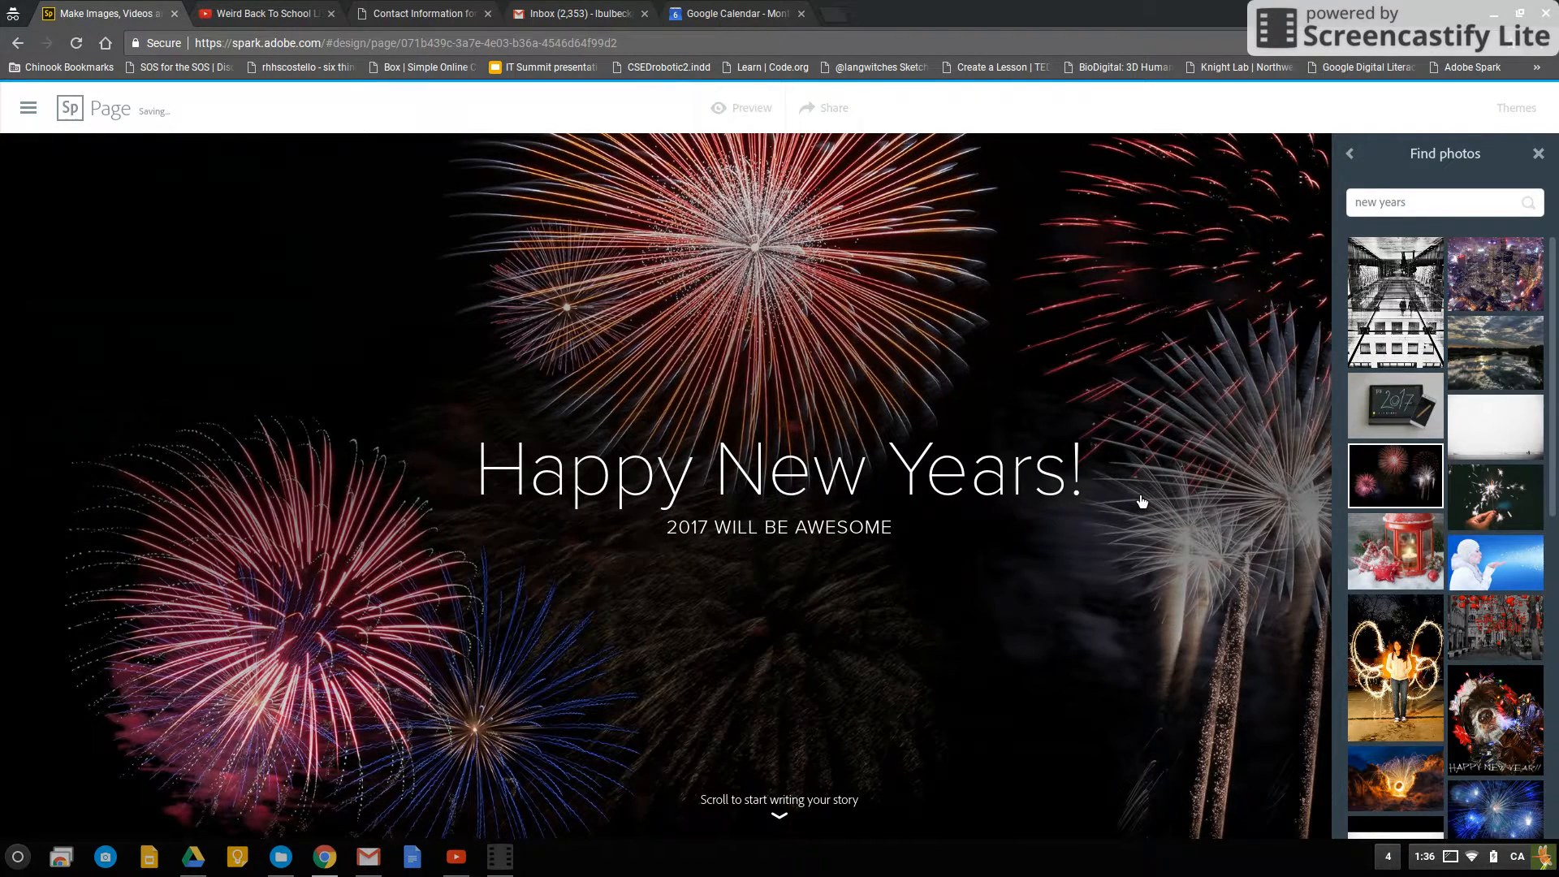
Adjust the focal point of the fireworks title photo slightly and save it
left_click(1046, 619)
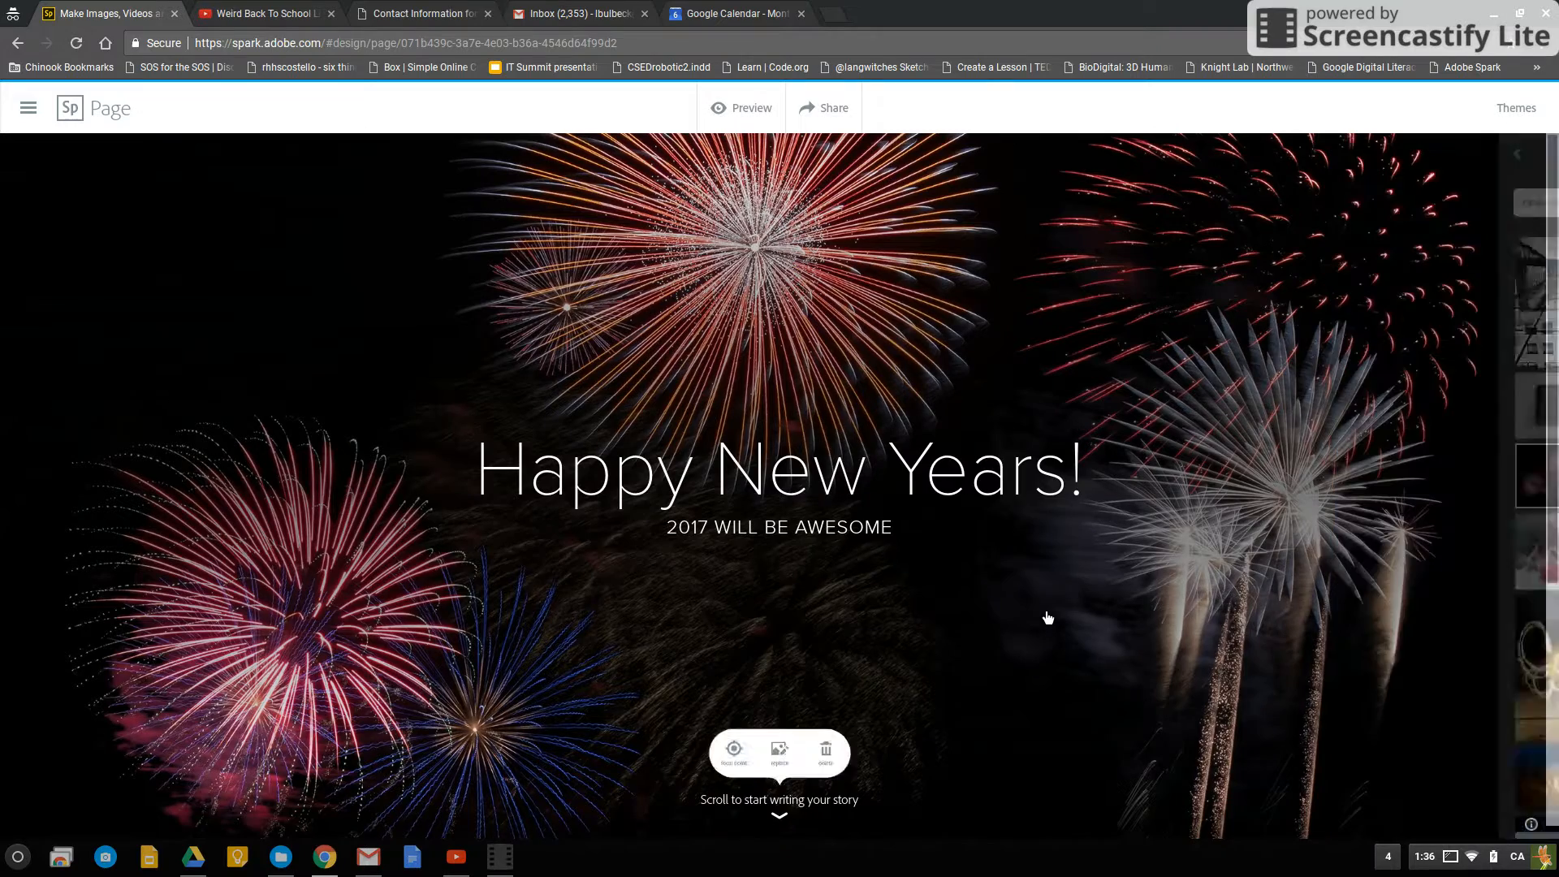
left_click(712, 755)
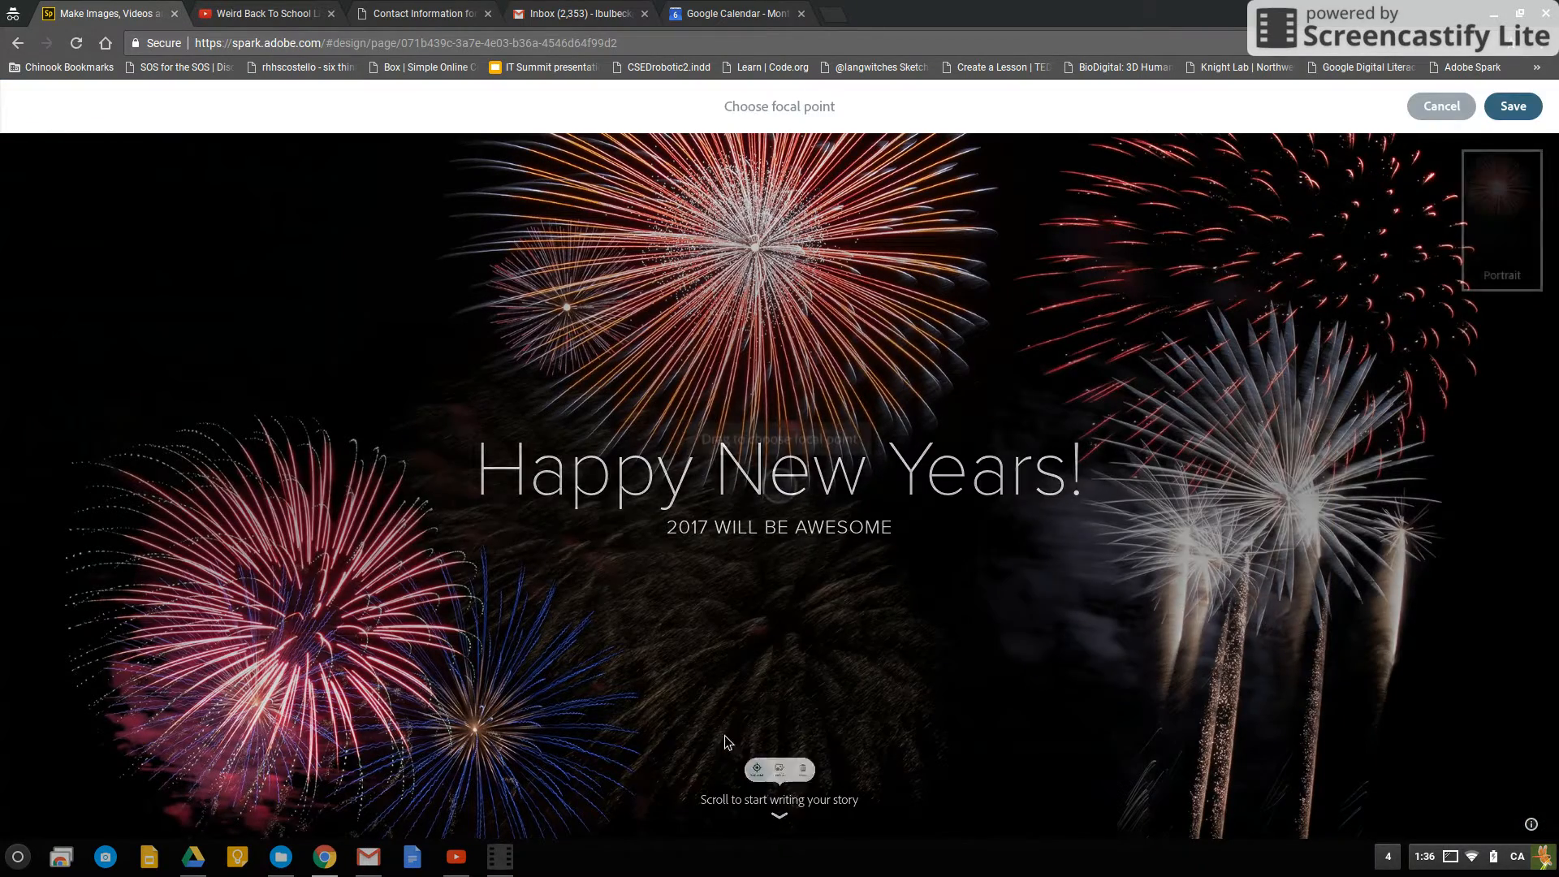
mouse_move(784, 486)
left_mouse_down()
mouse_move(782, 338)
mouse_move(783, 455)
mouse_move(1109, 451)
mouse_move(512, 463)
mouse_move(763, 480)
left_mouse_up()
left_click(1542, 119)
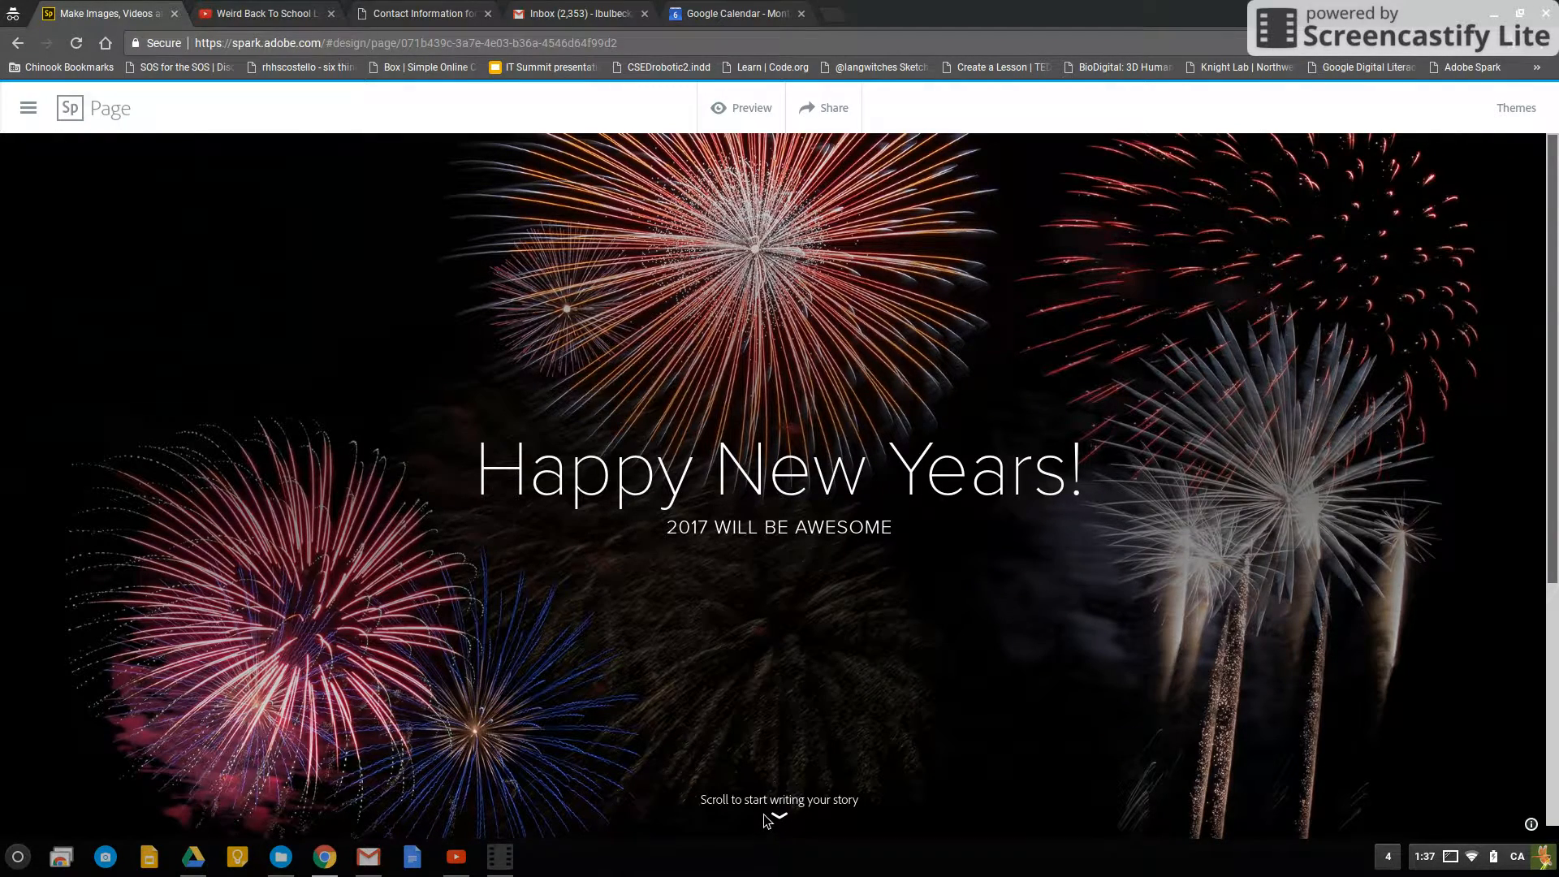
Add a text block below the title photo with the centered H1 heading "New Years Fun!"
scroll(765, 802, "down", 3)
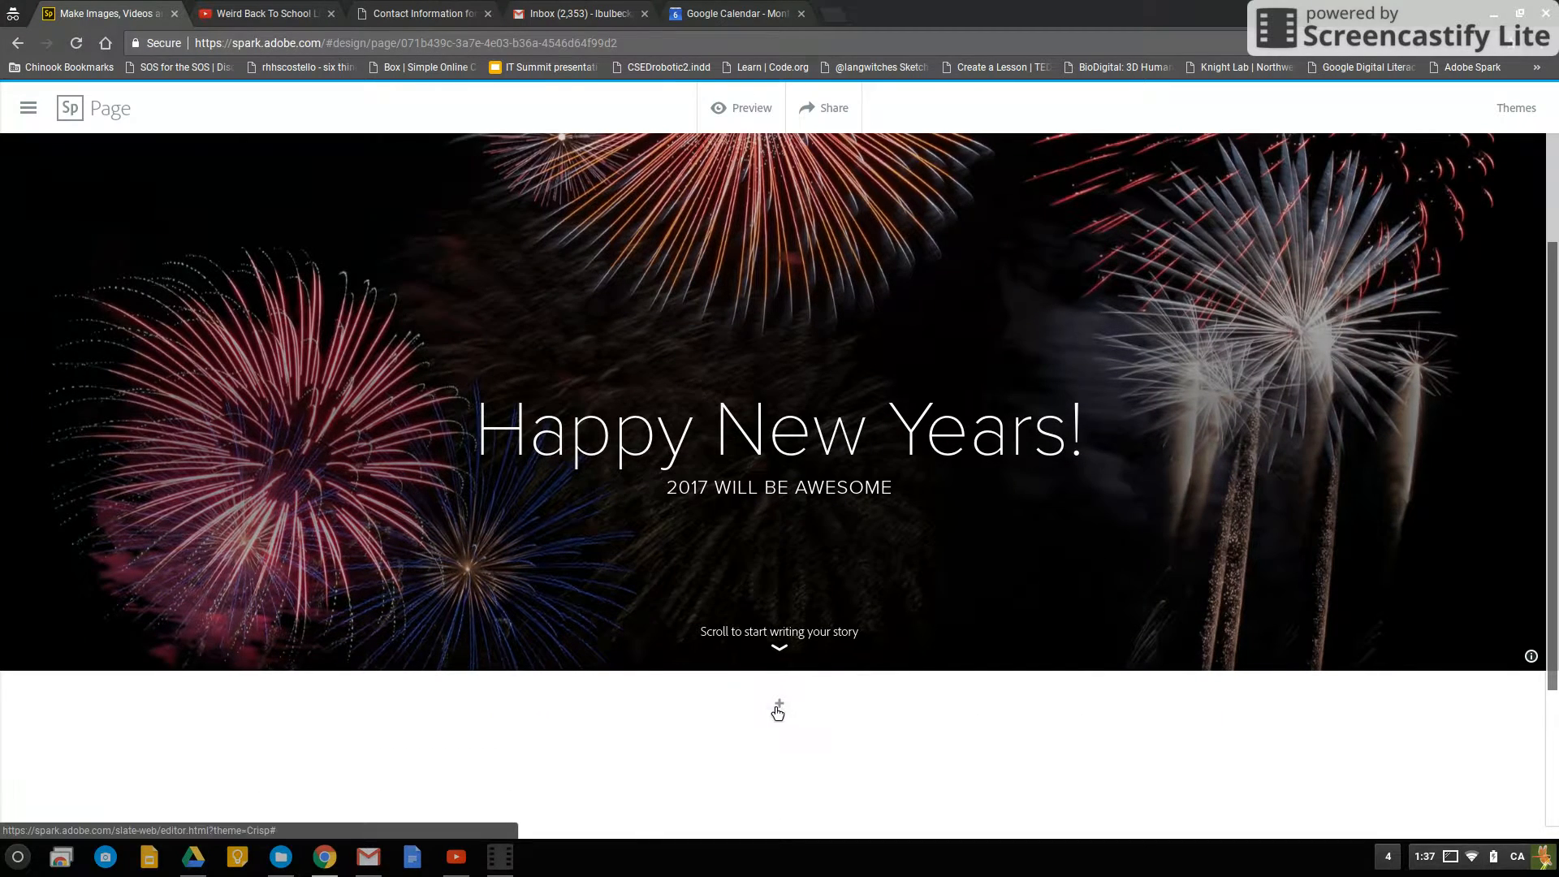
scroll(791, 713, "down", 1)
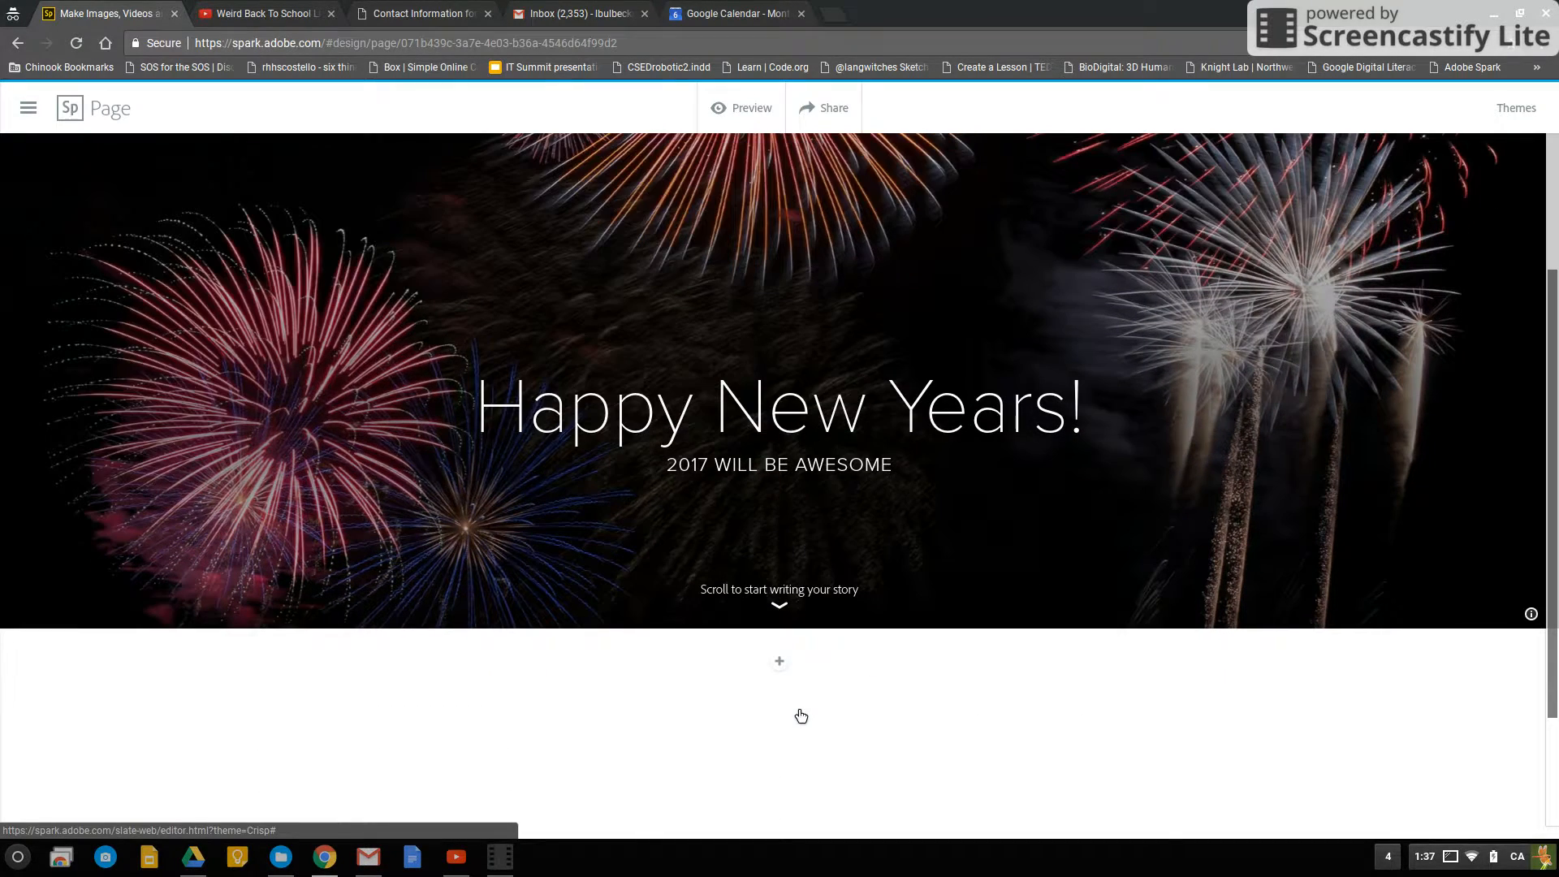
left_click(790, 667)
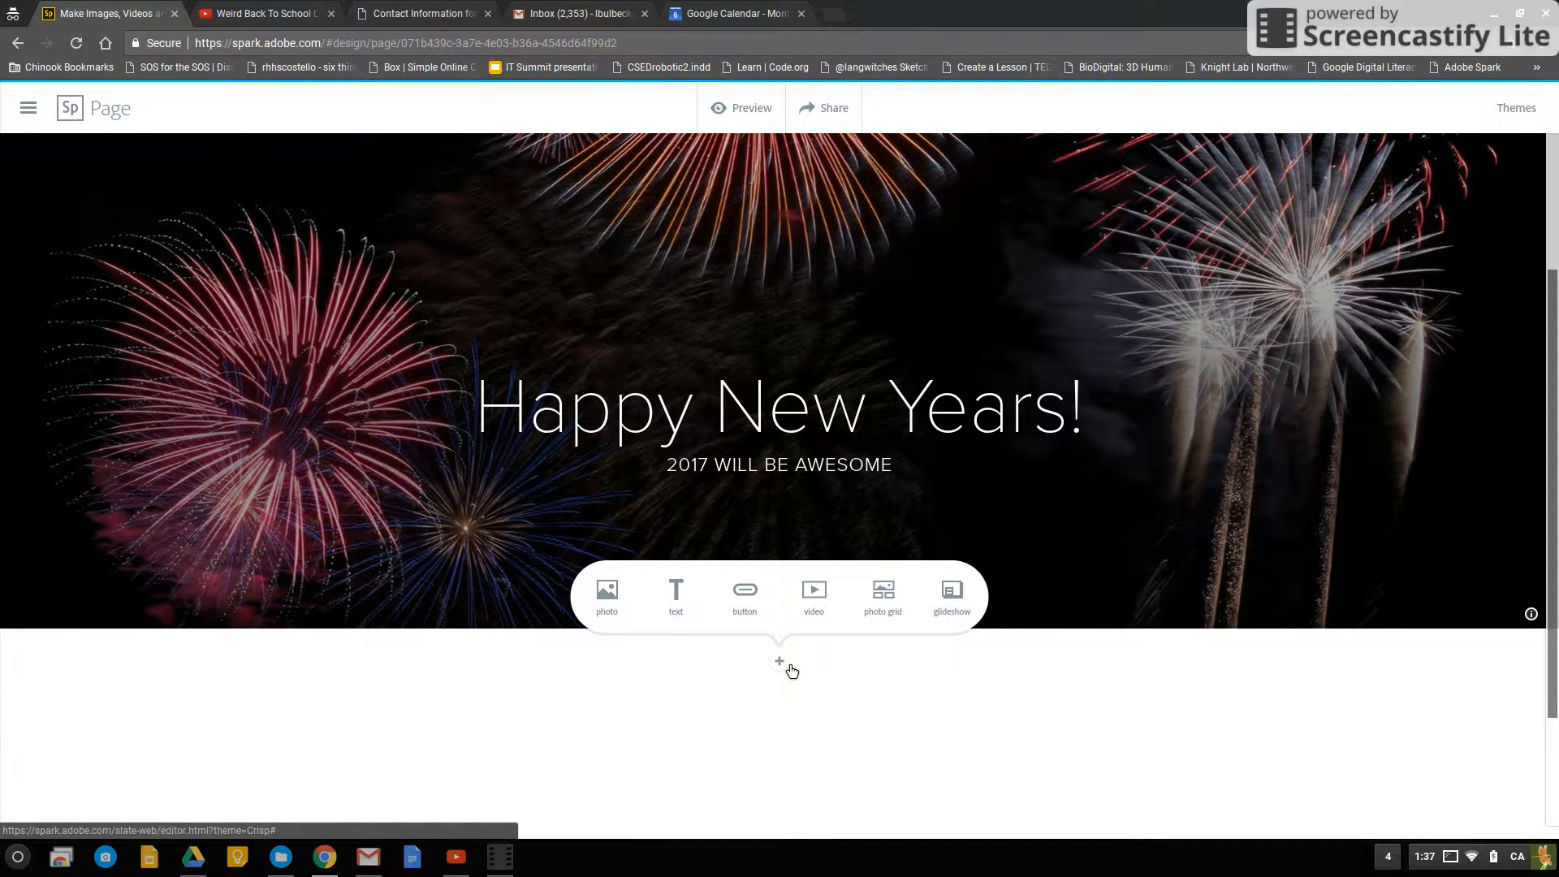
left_click(689, 615)
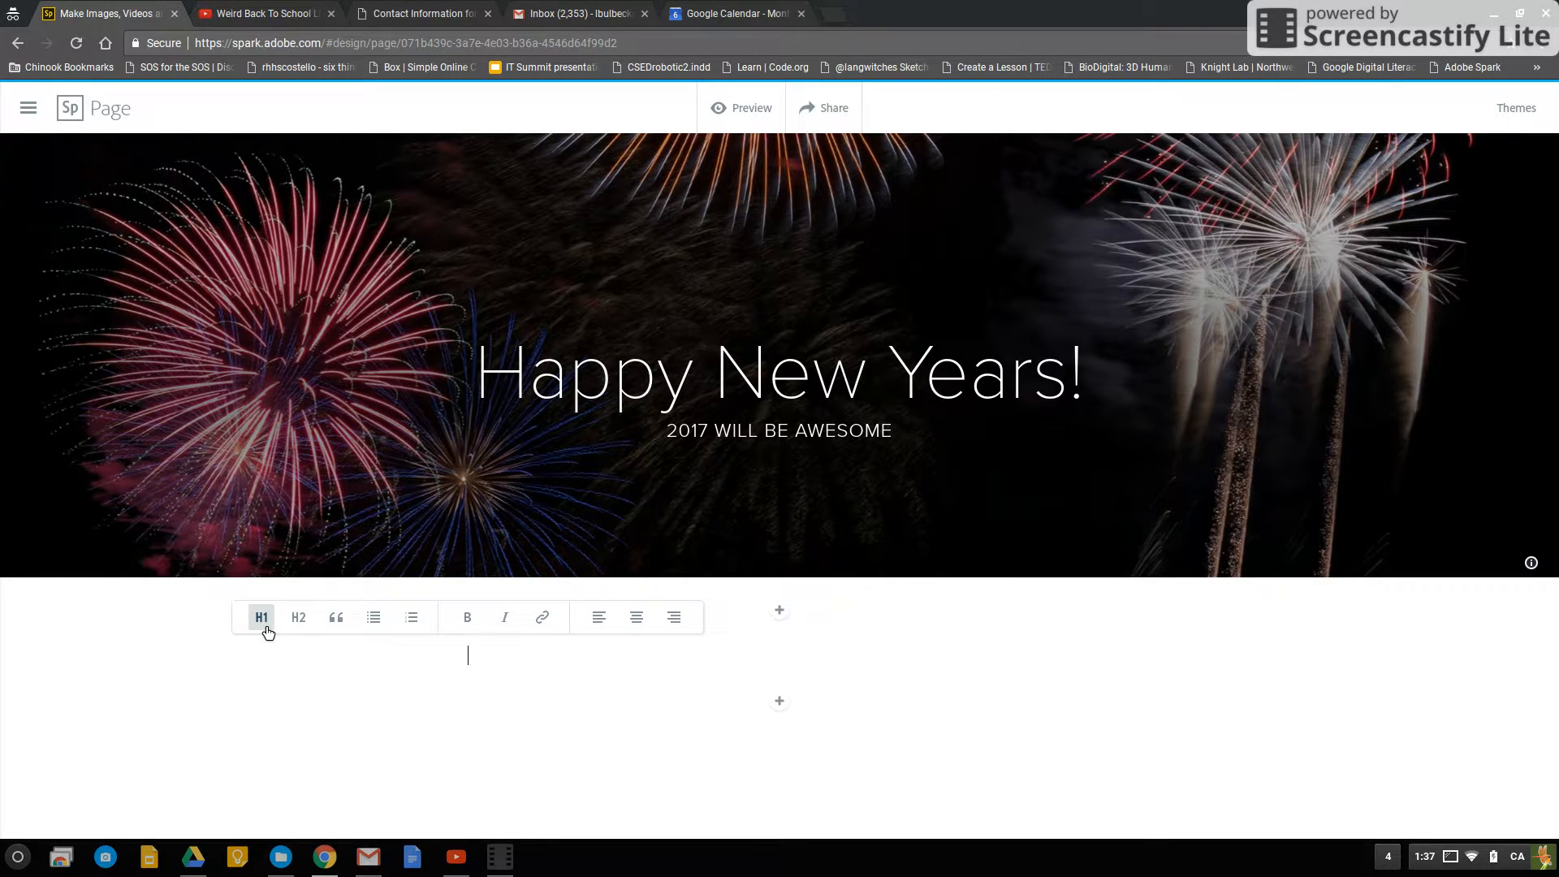
left_click(262, 617)
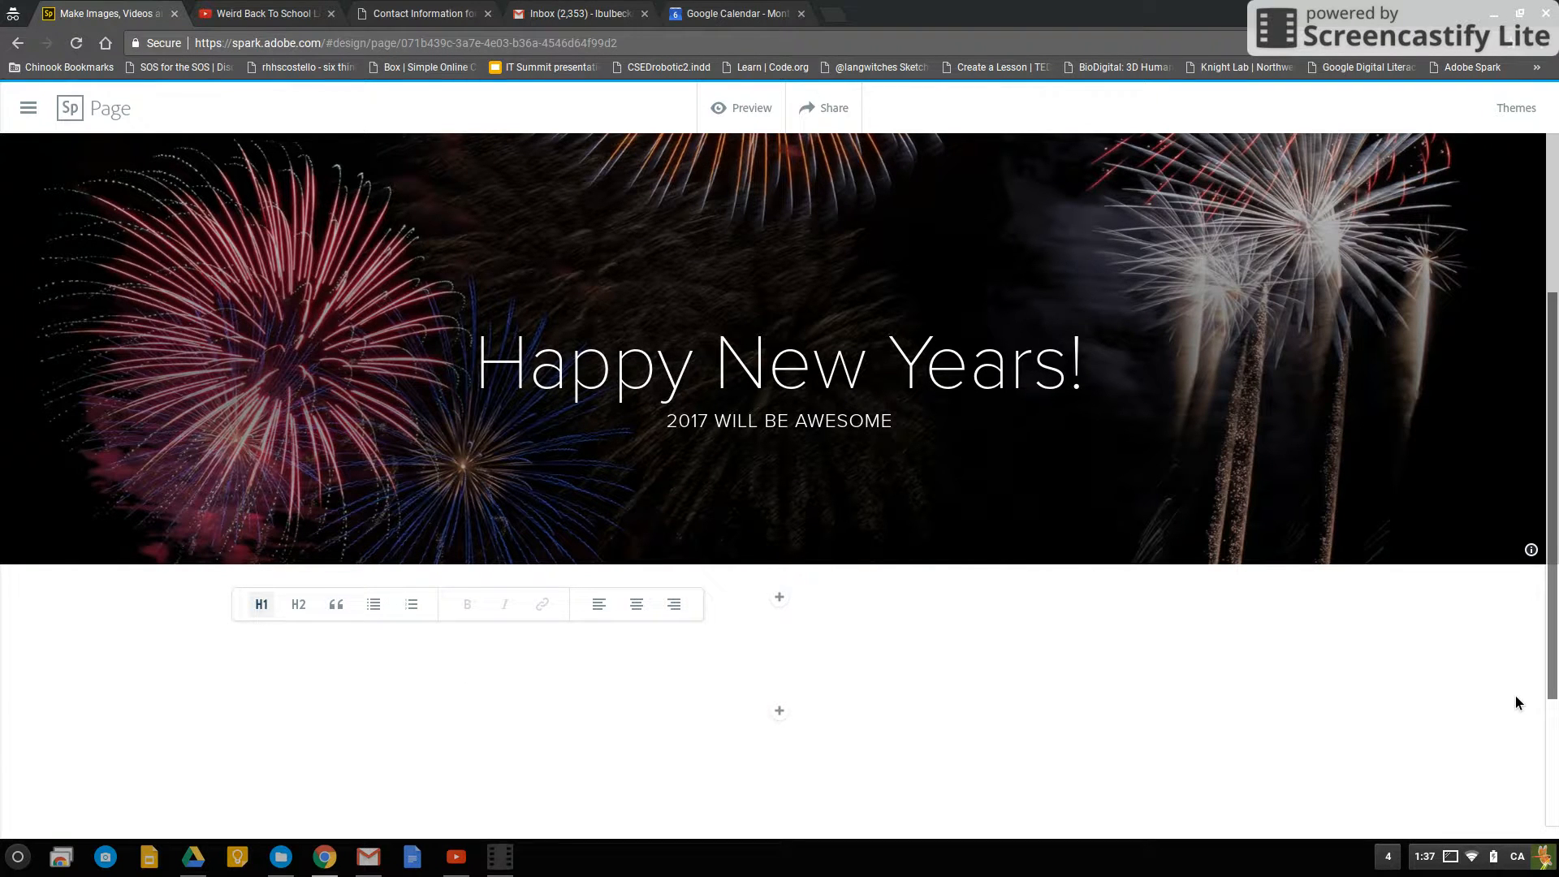
type("New Y")
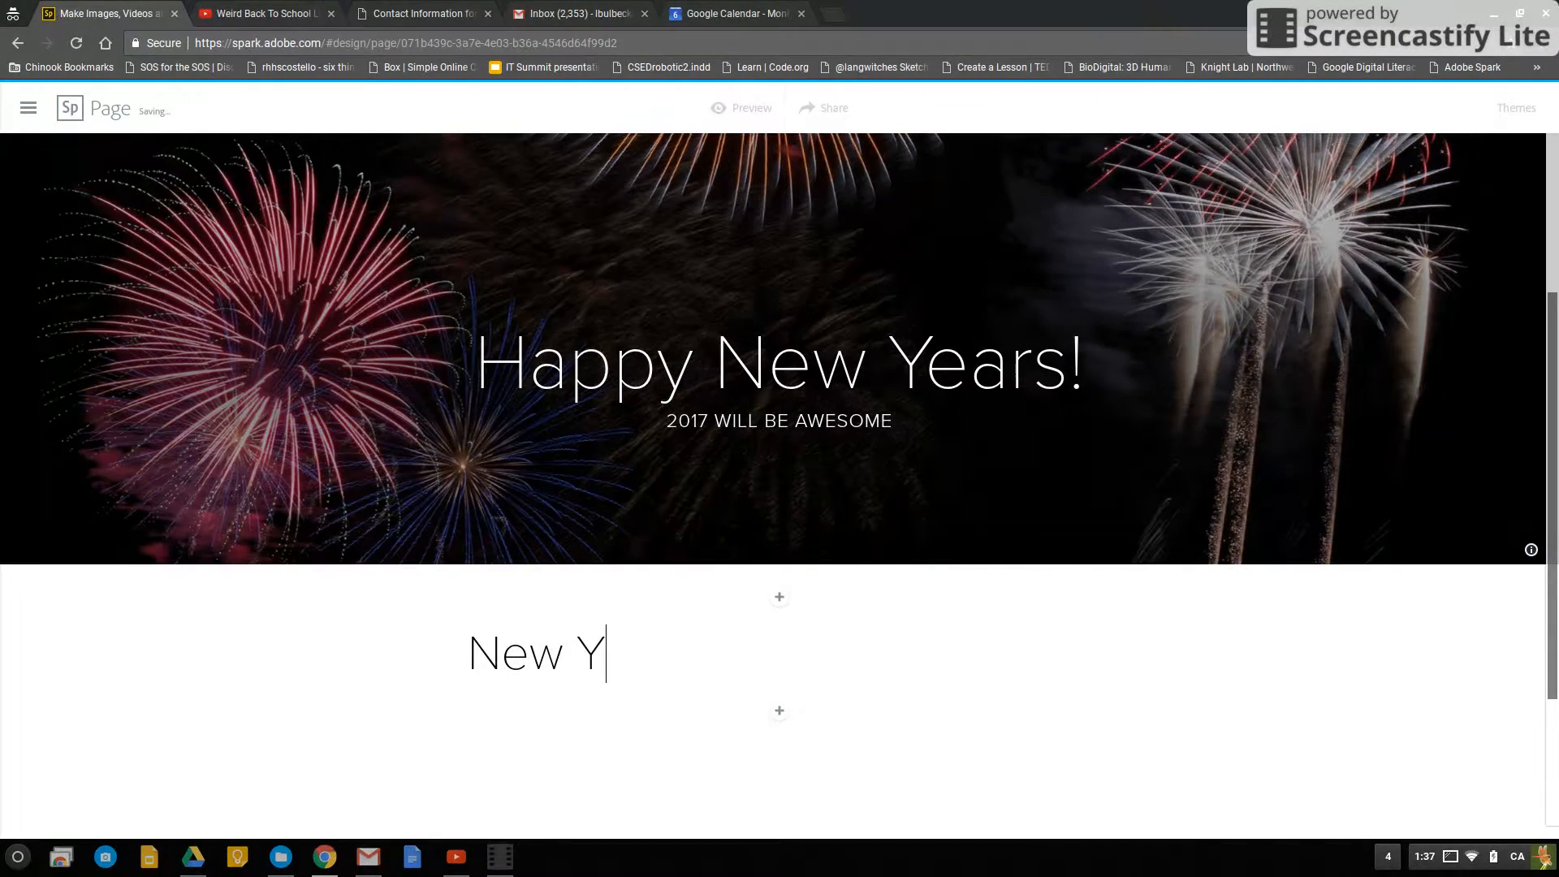
type("ears Fun!")
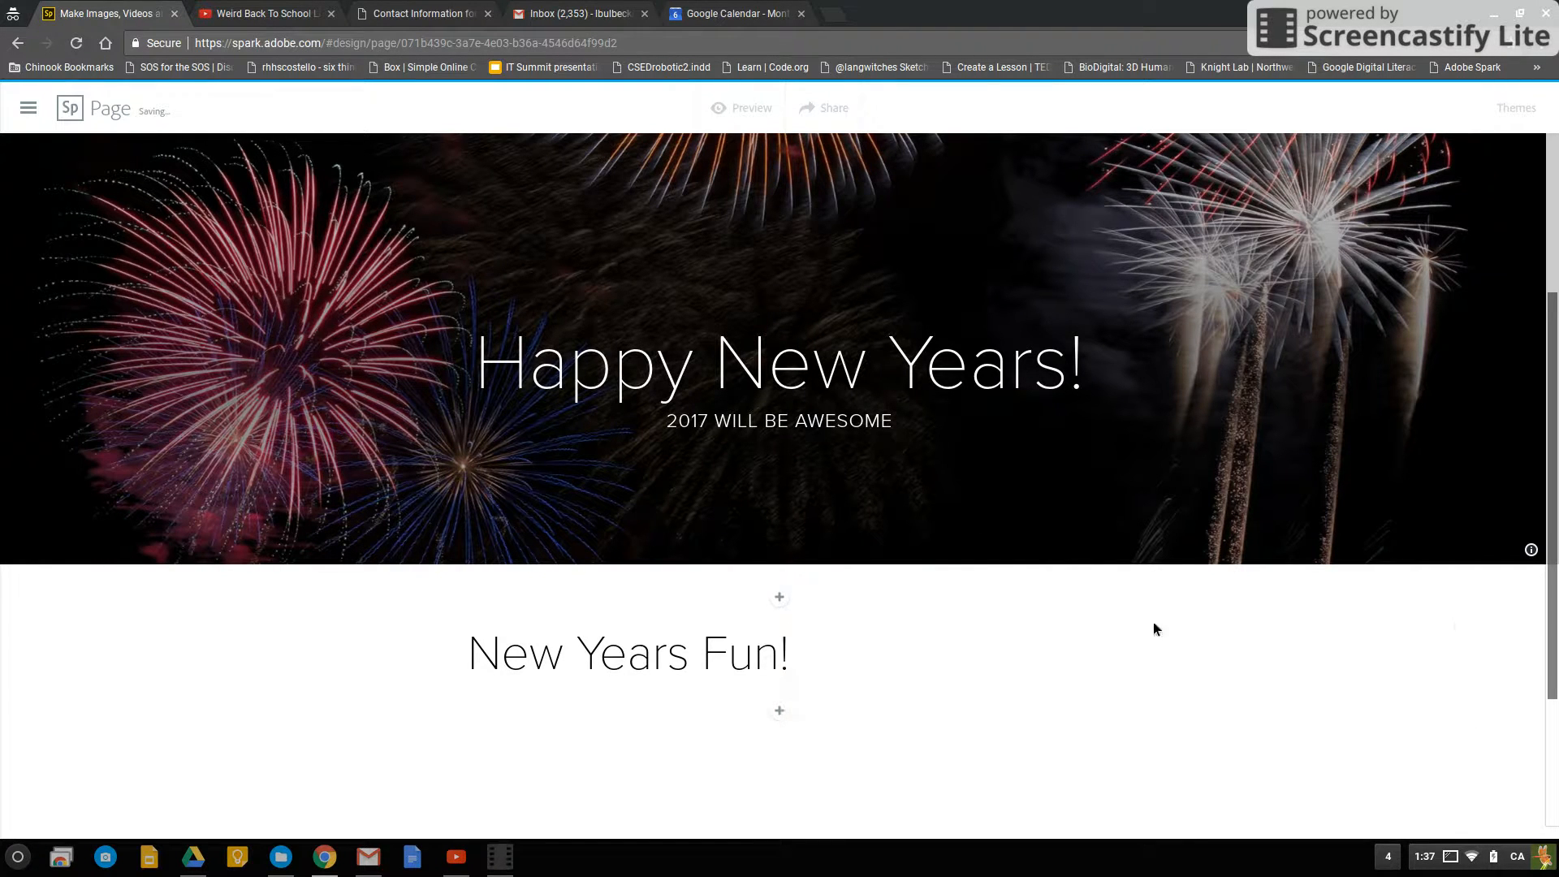
left_click(727, 657)
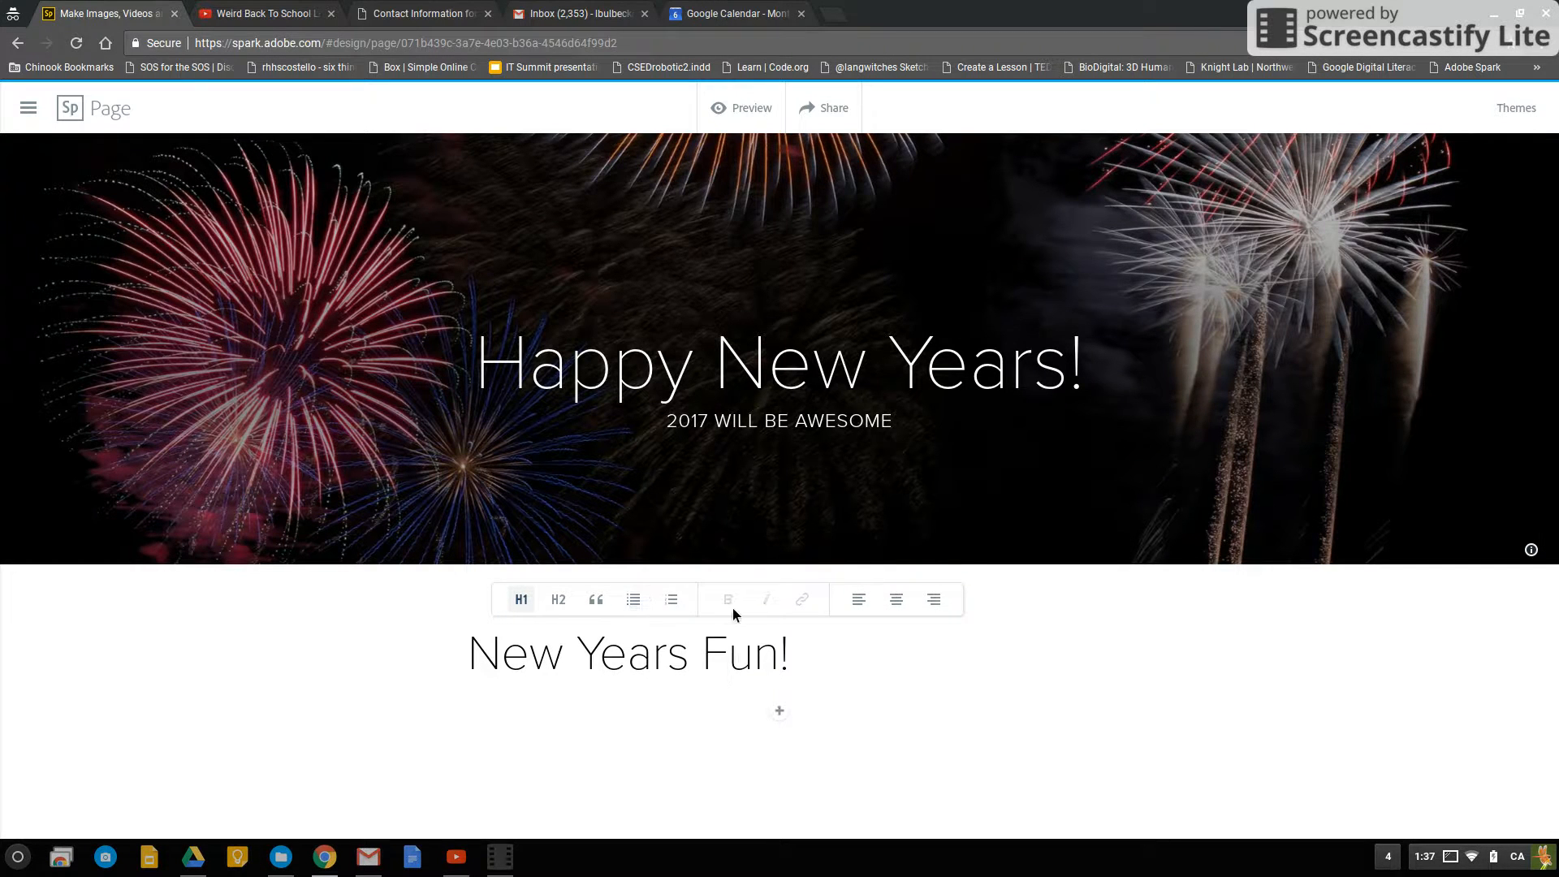
left_click(909, 614)
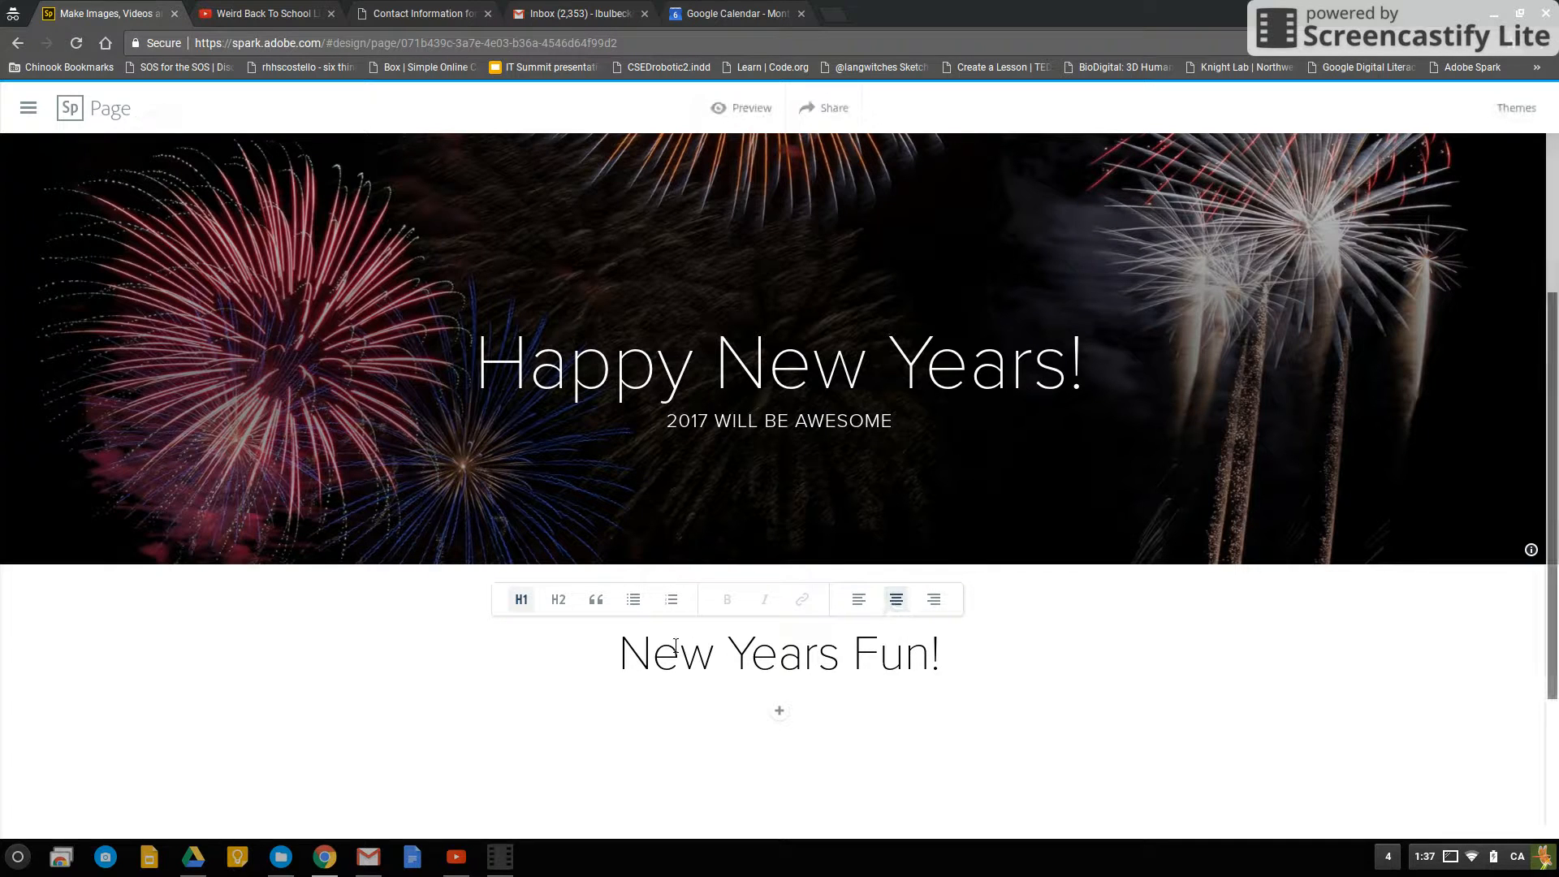
Try the quote style on the "New Years Fun!" text and restore its H1 heading style
left_click(597, 600)
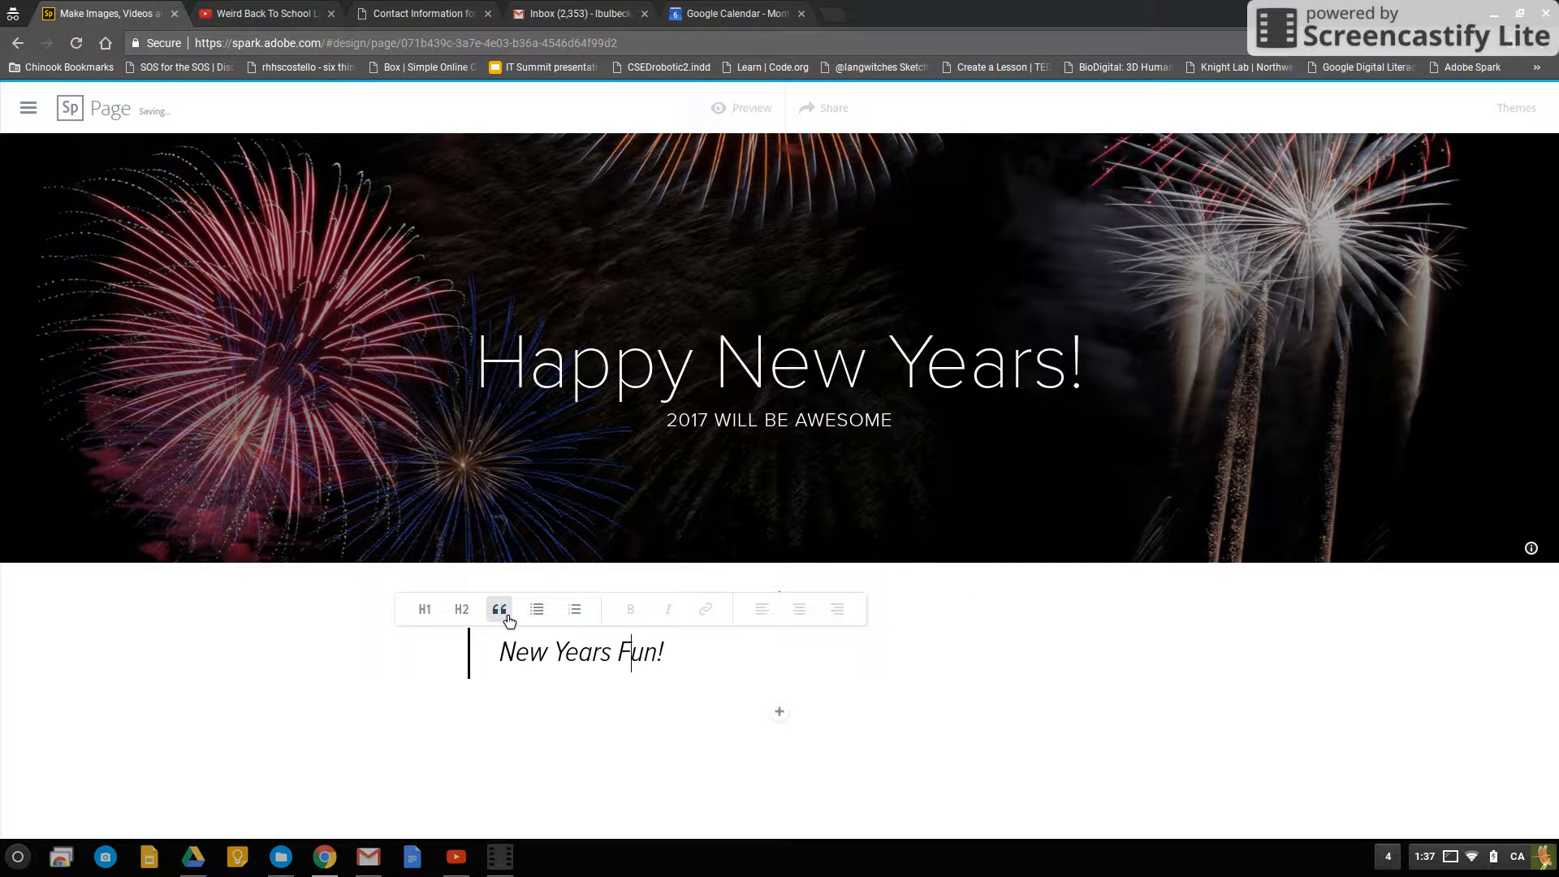
left_click(433, 617)
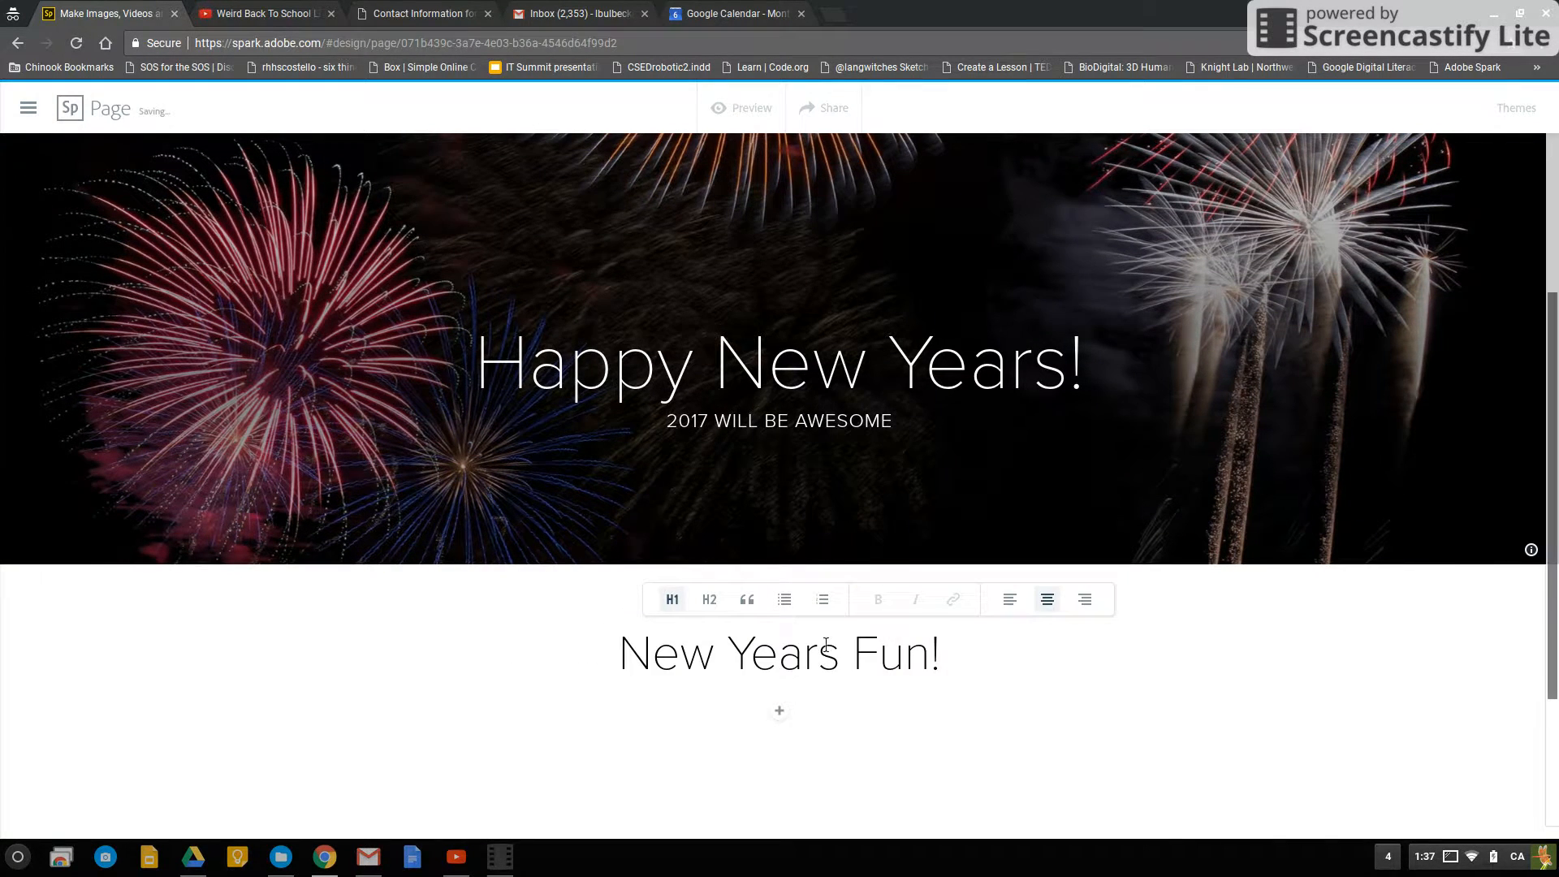
left_click(1040, 676)
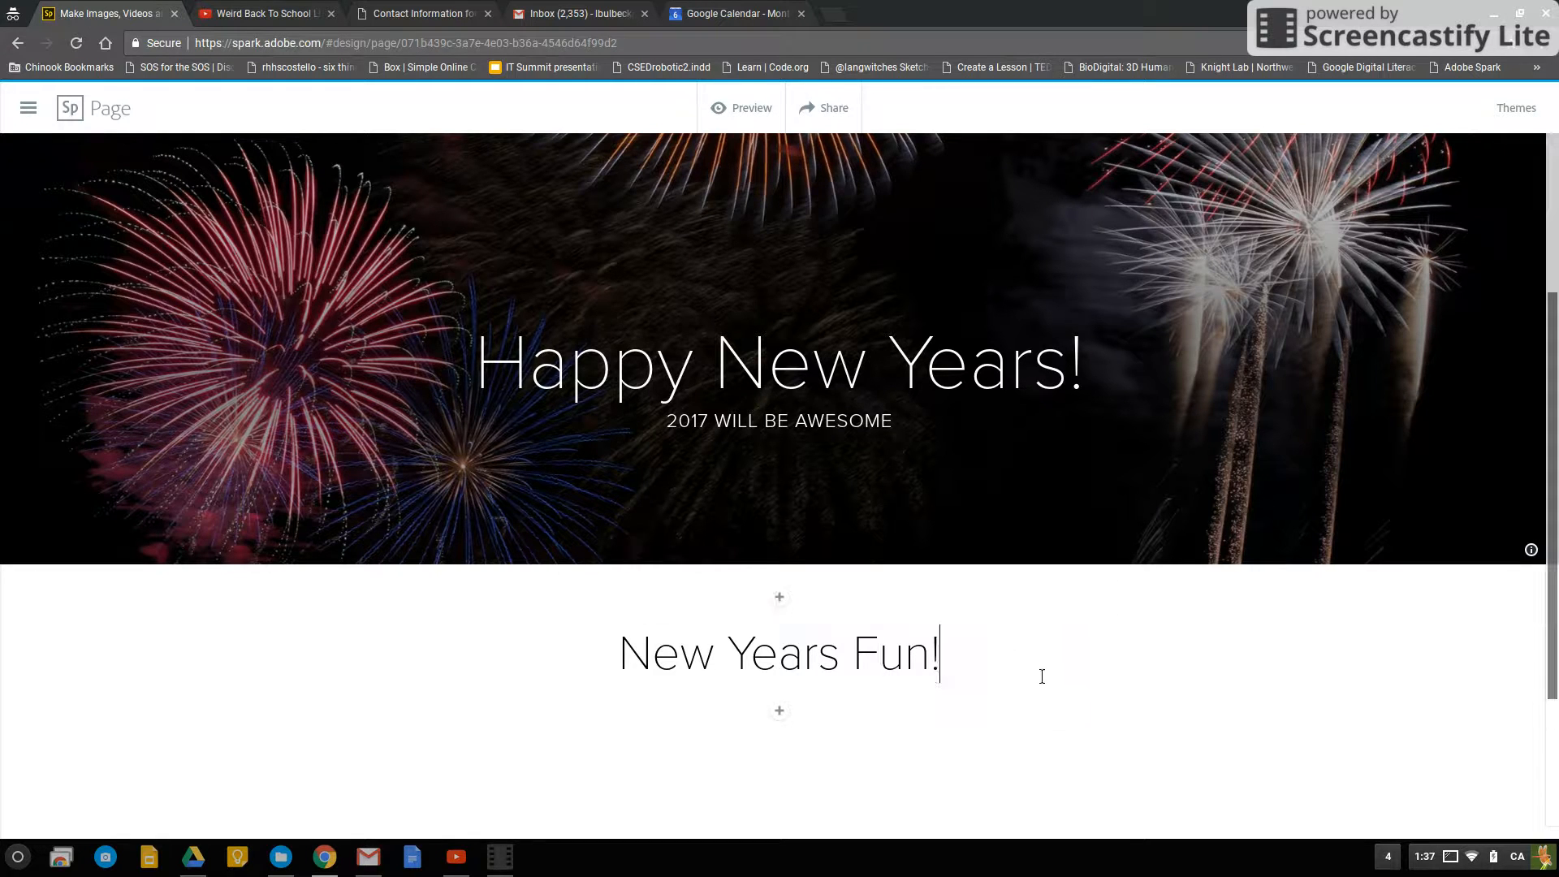
Insert a glideshow below the "New Years Fun!" heading
scroll(1020, 679, "down", 3)
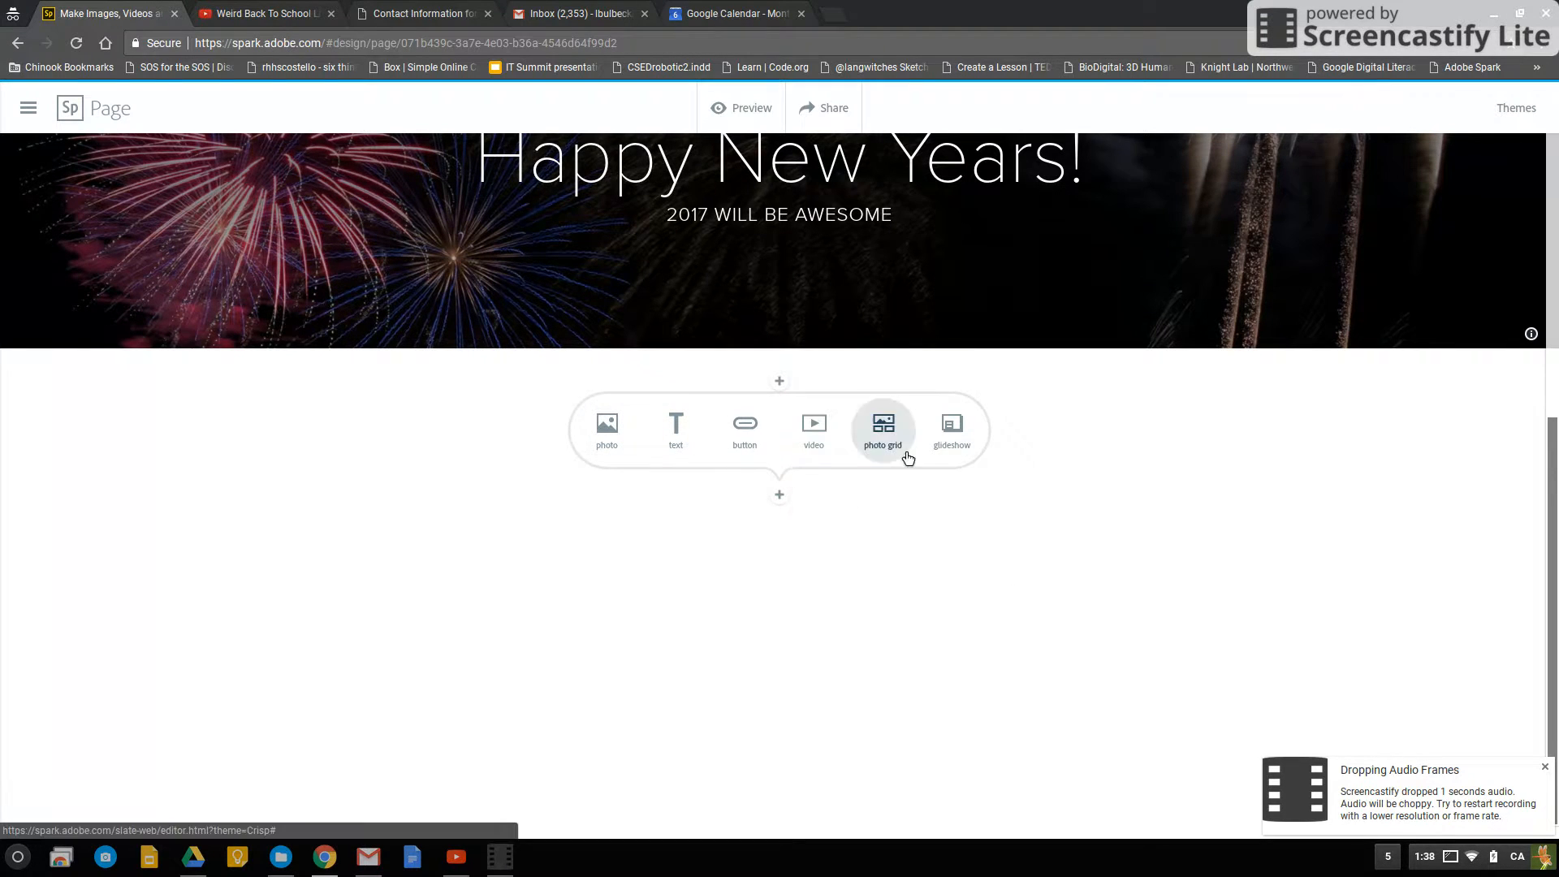
left_click(1545, 768)
left_click(952, 429)
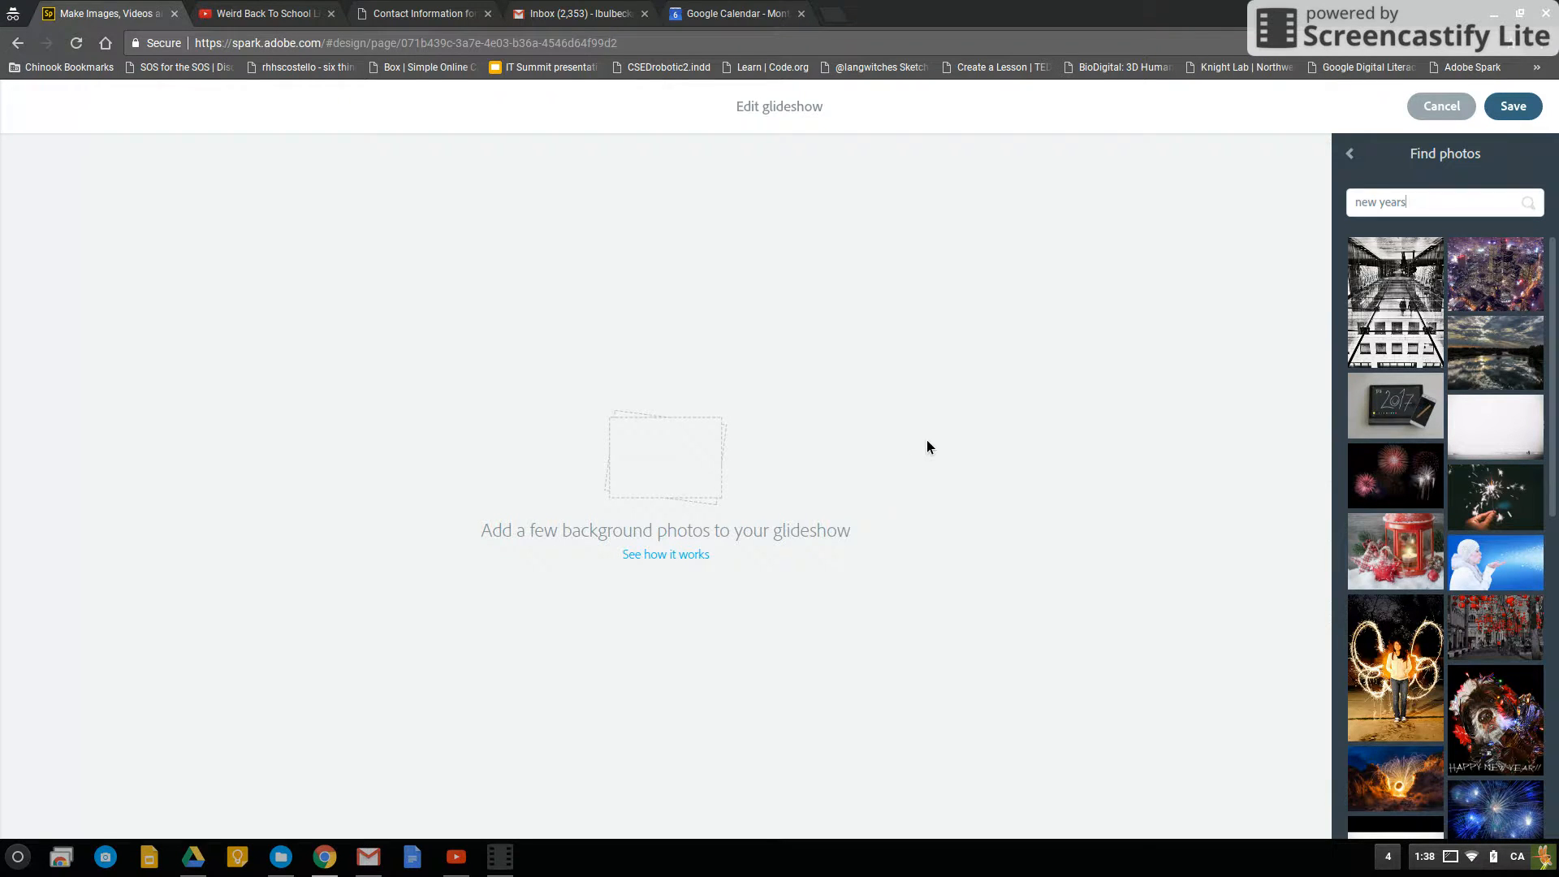
Add the night city skyline, blue fireworks and "2017" sparkler photos from the "new years" results to the glideshow
left_click(1501, 279)
scroll(1515, 621, "down", 4)
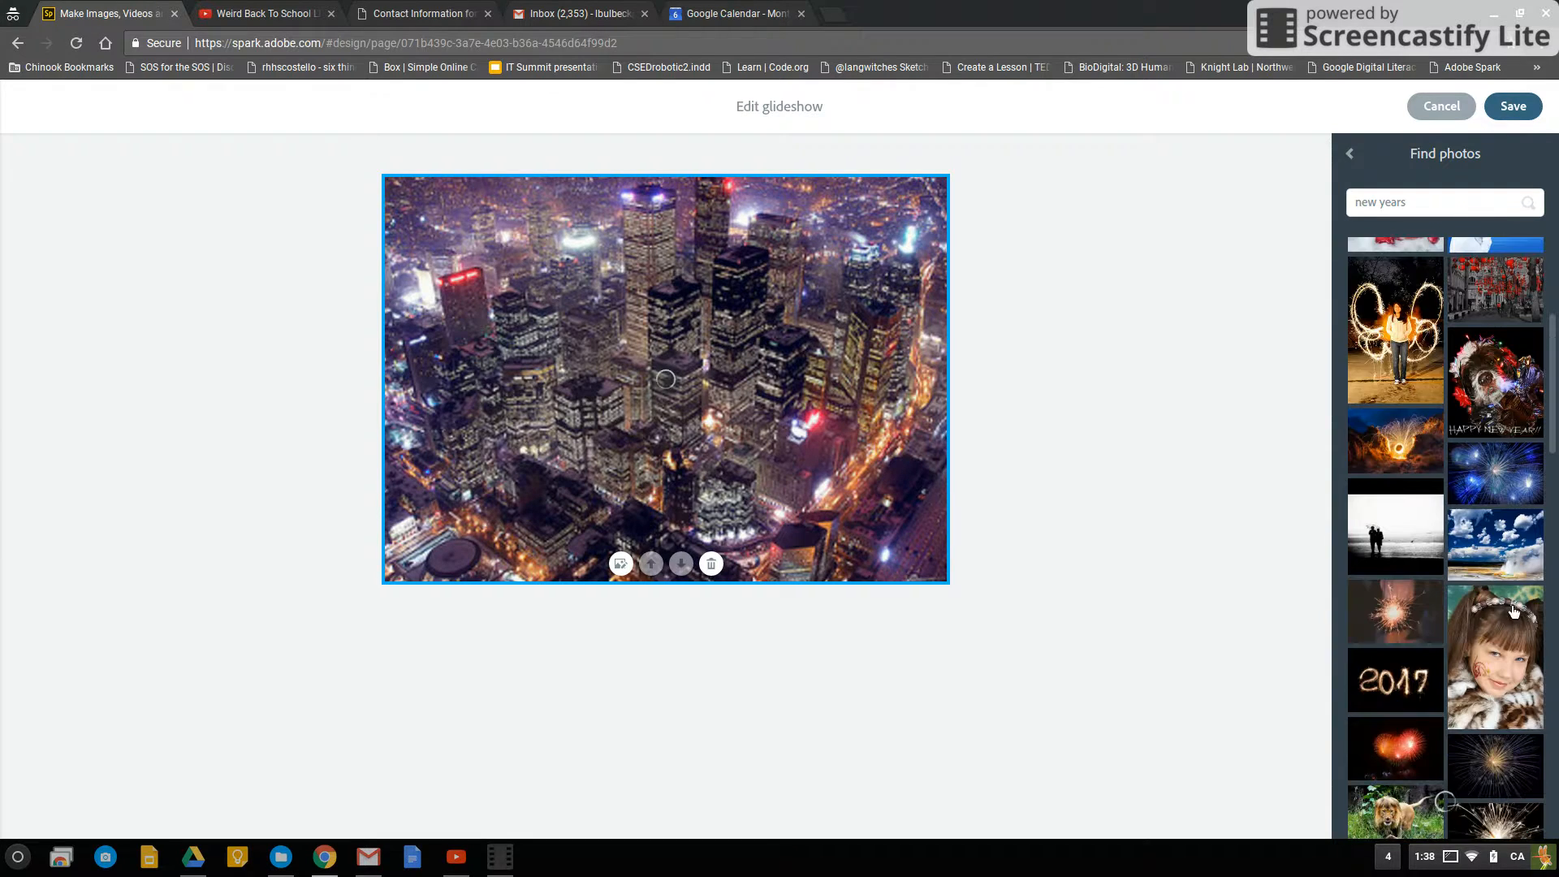
left_click(1515, 471)
left_click(1421, 684)
Add the snowy blue winter trees photo from the "new years" results to the glideshow
scroll(1432, 682, "down", 5)
left_click(1527, 543)
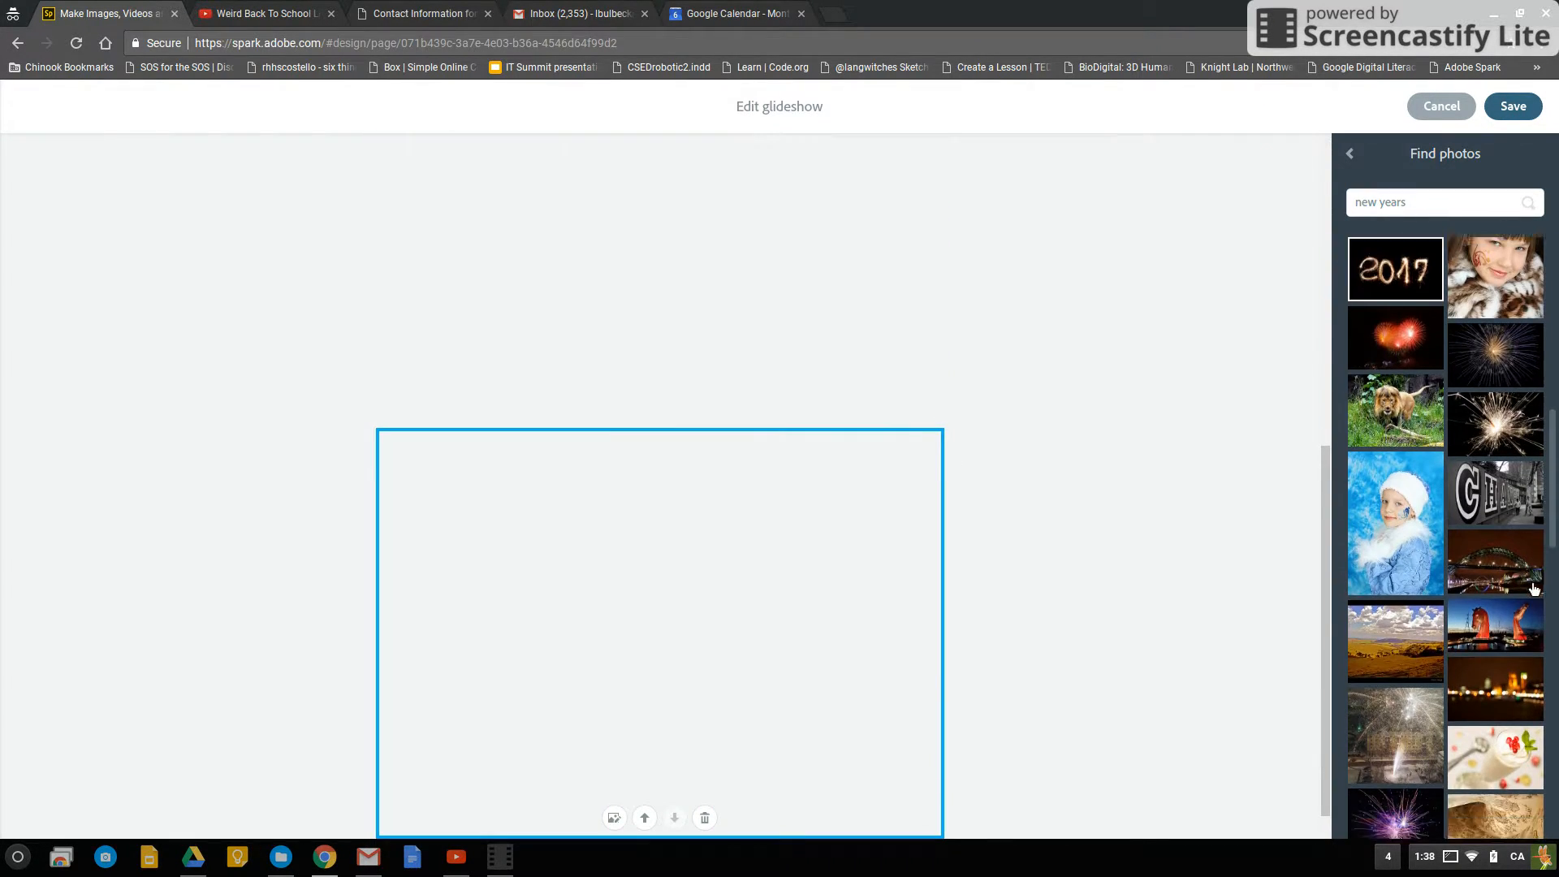
scroll(1531, 588, "down", 4)
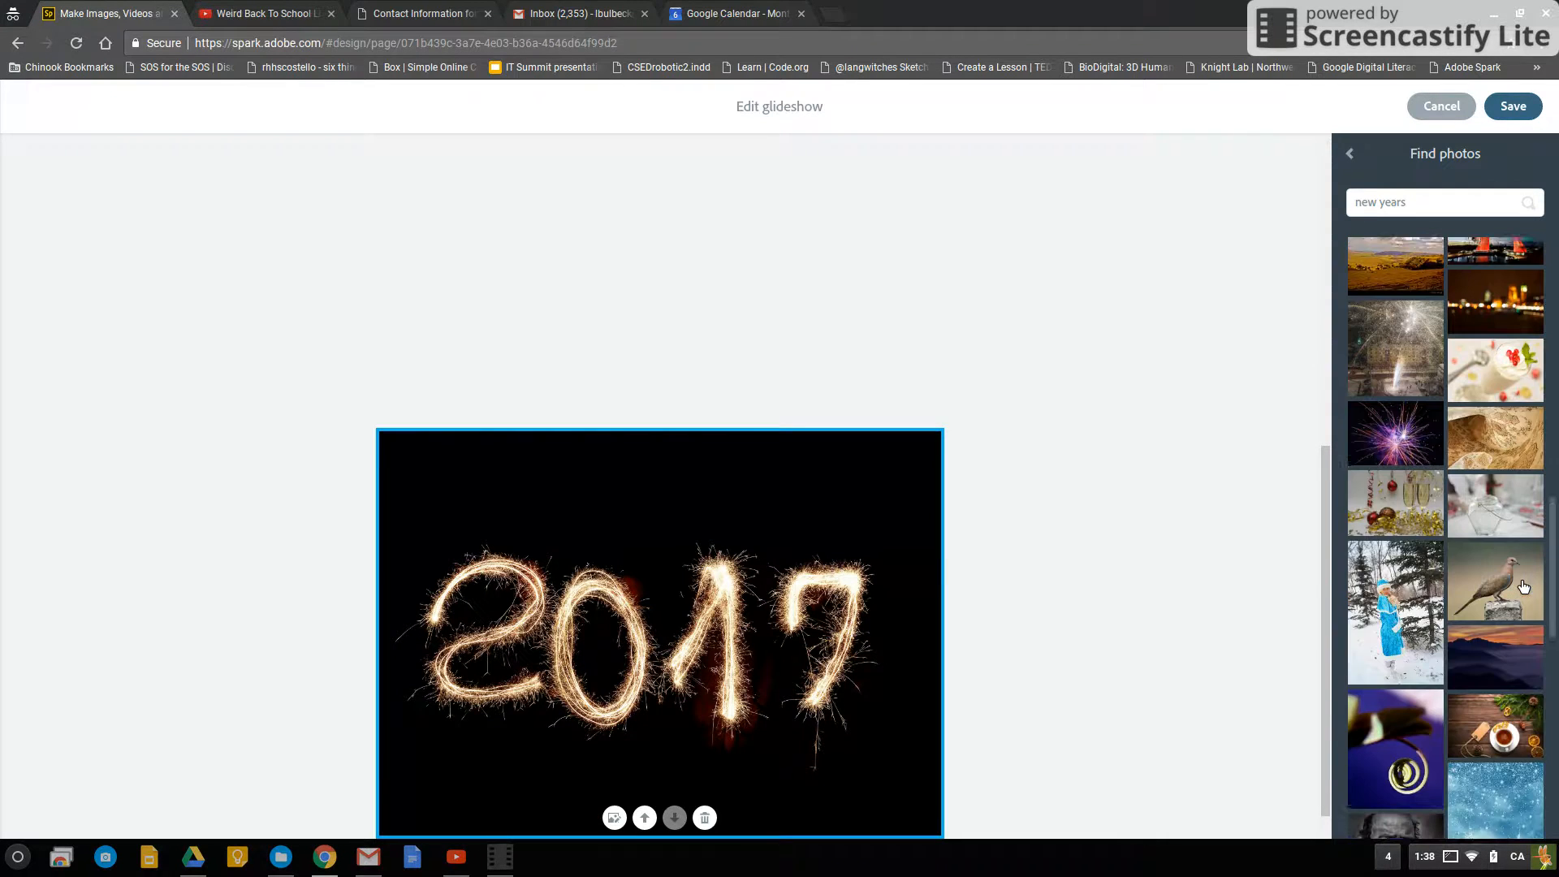
scroll(1523, 587, "down", 2)
scroll(1532, 569, "down", 2)
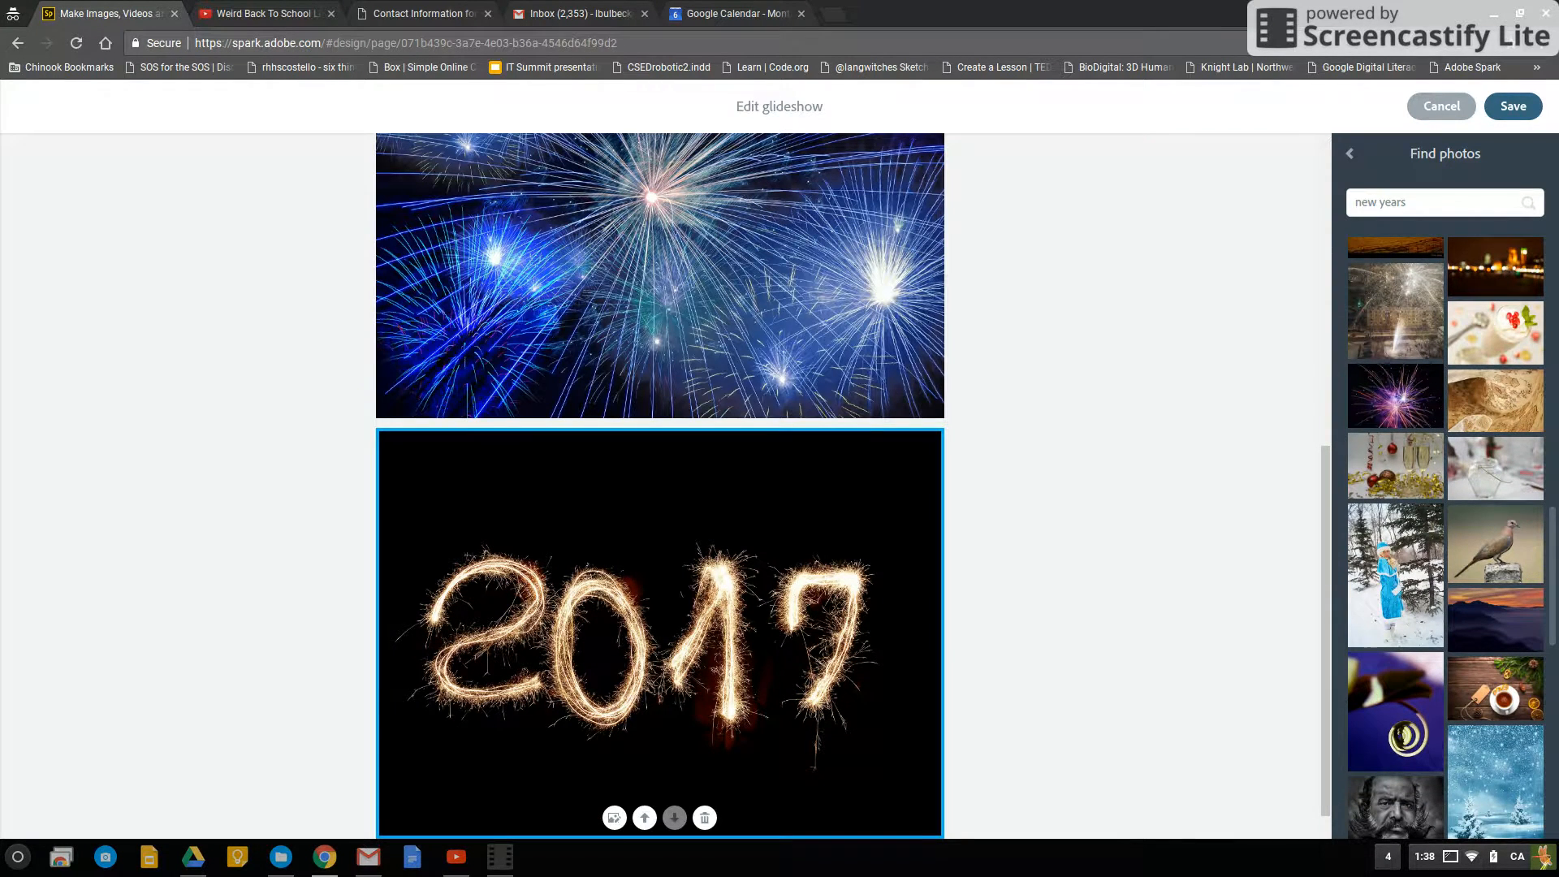
scroll(1519, 650, "down", 2)
scroll(1521, 660, "down", 2)
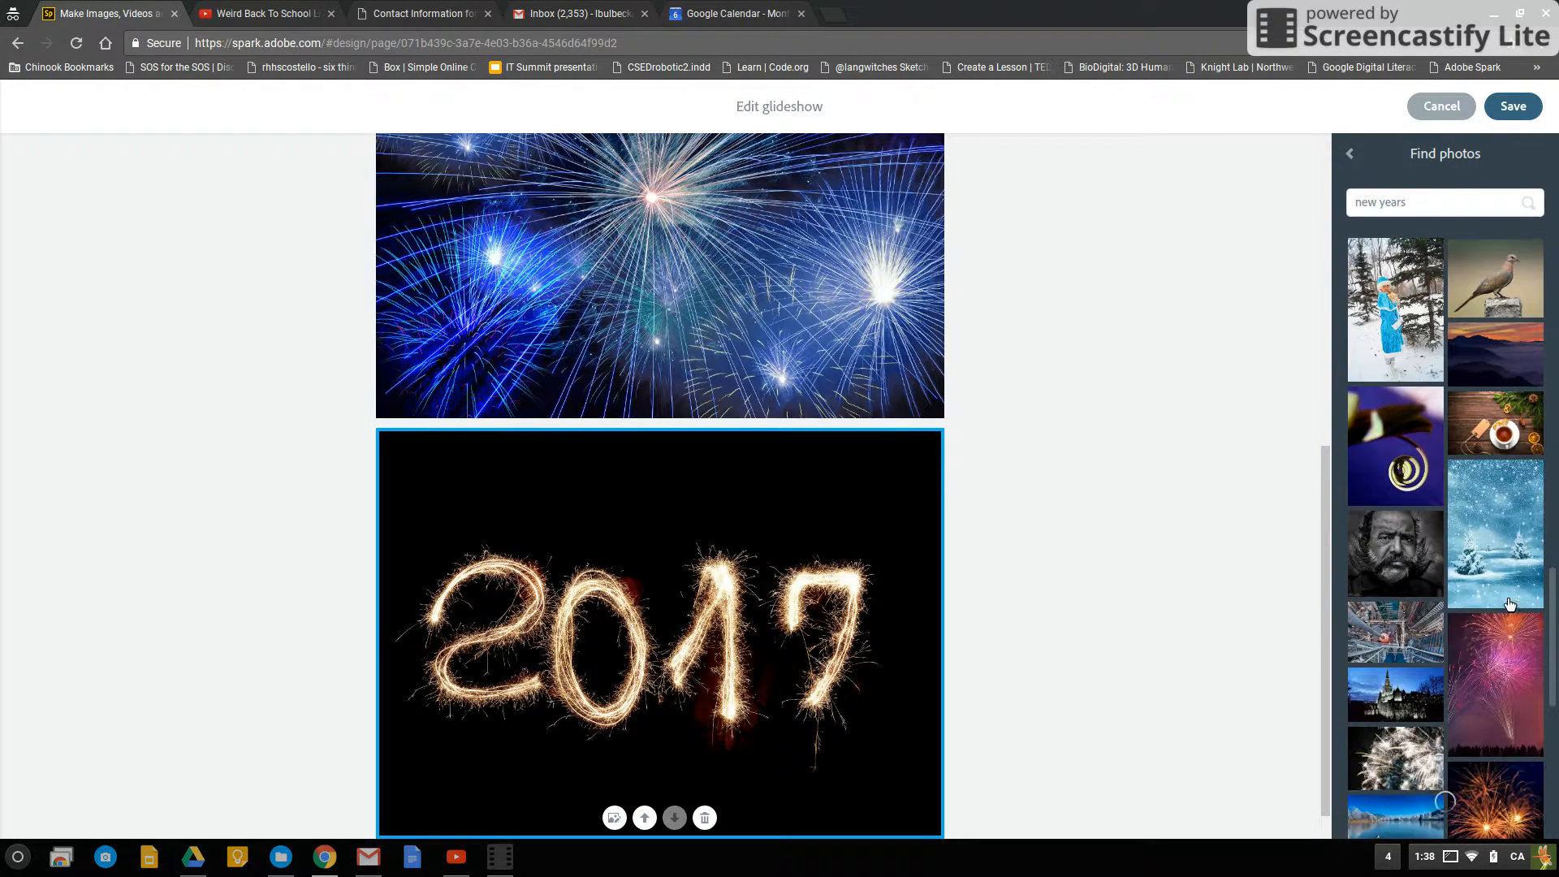
left_click(1512, 594)
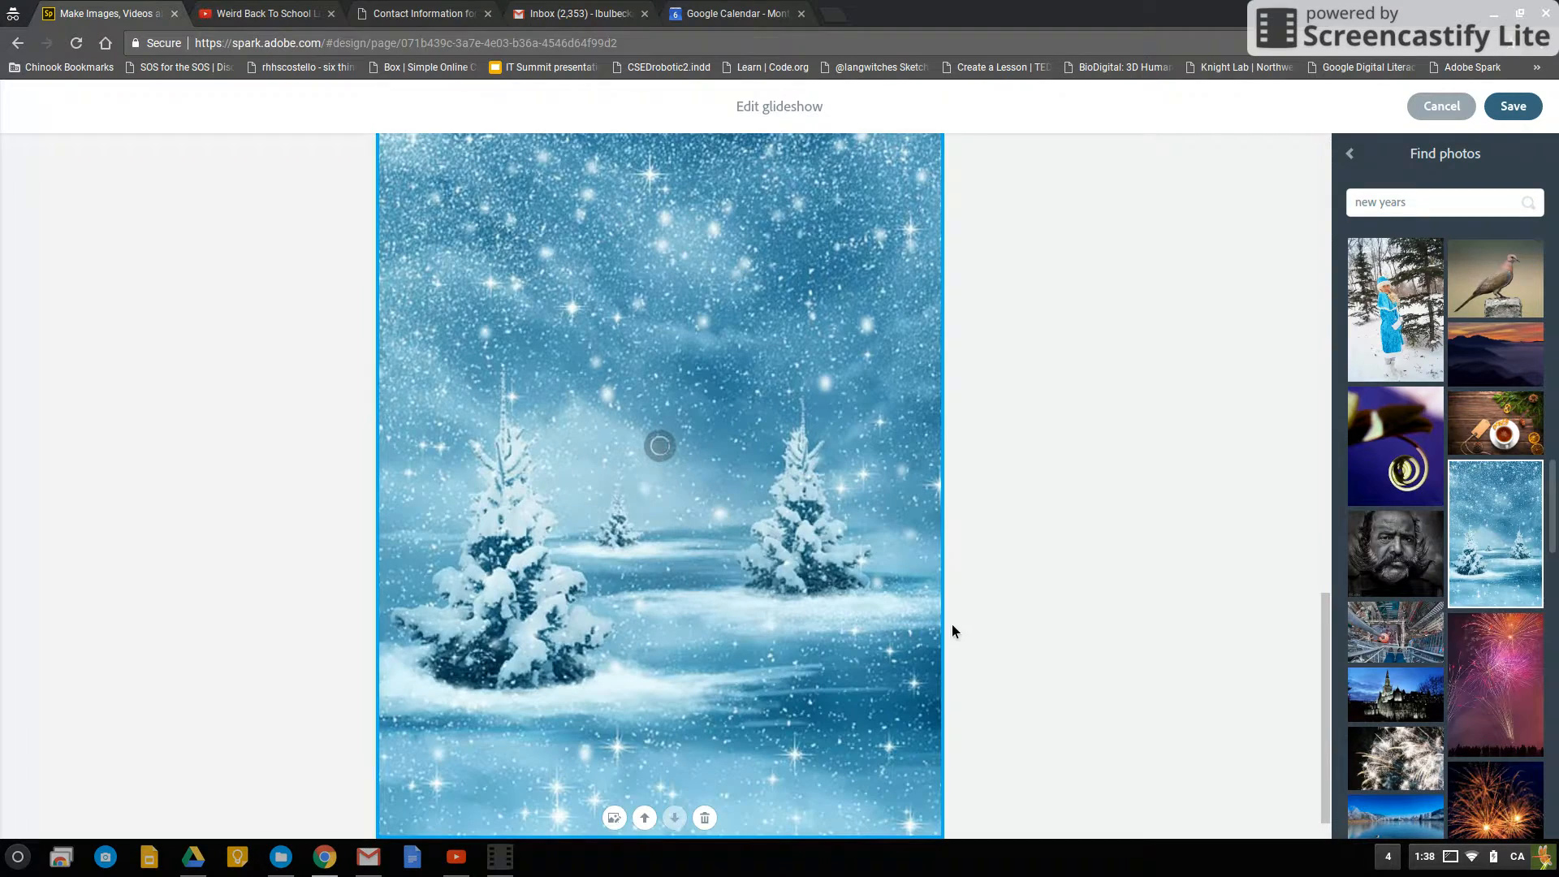
Move the "2017" sparkler photo up to the first position in the glideshow
scroll(763, 607, "up", 2)
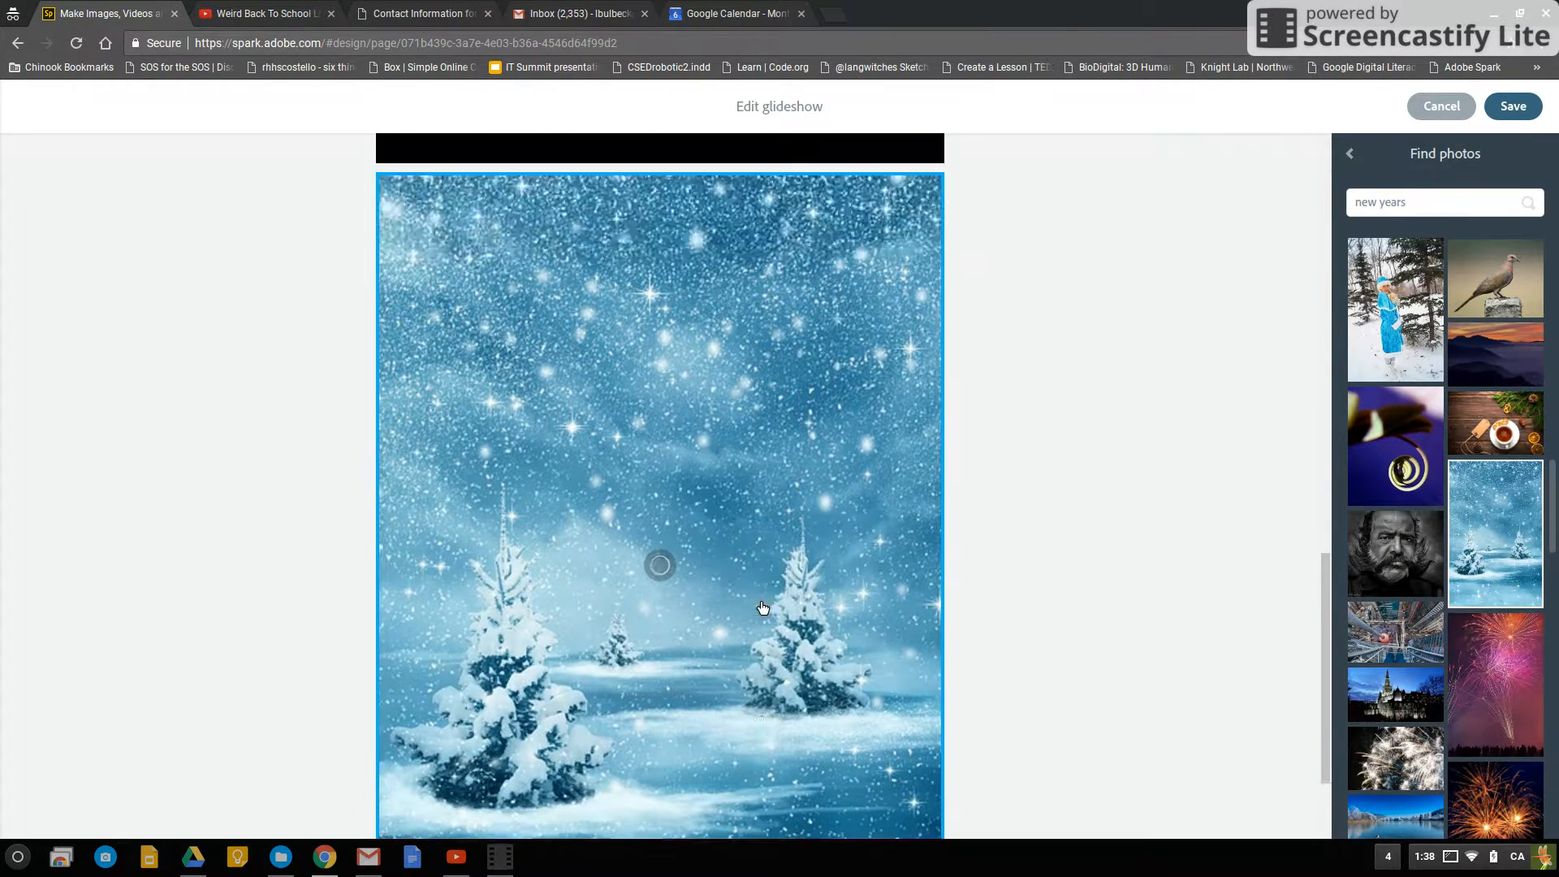
scroll(767, 601, "up", 15)
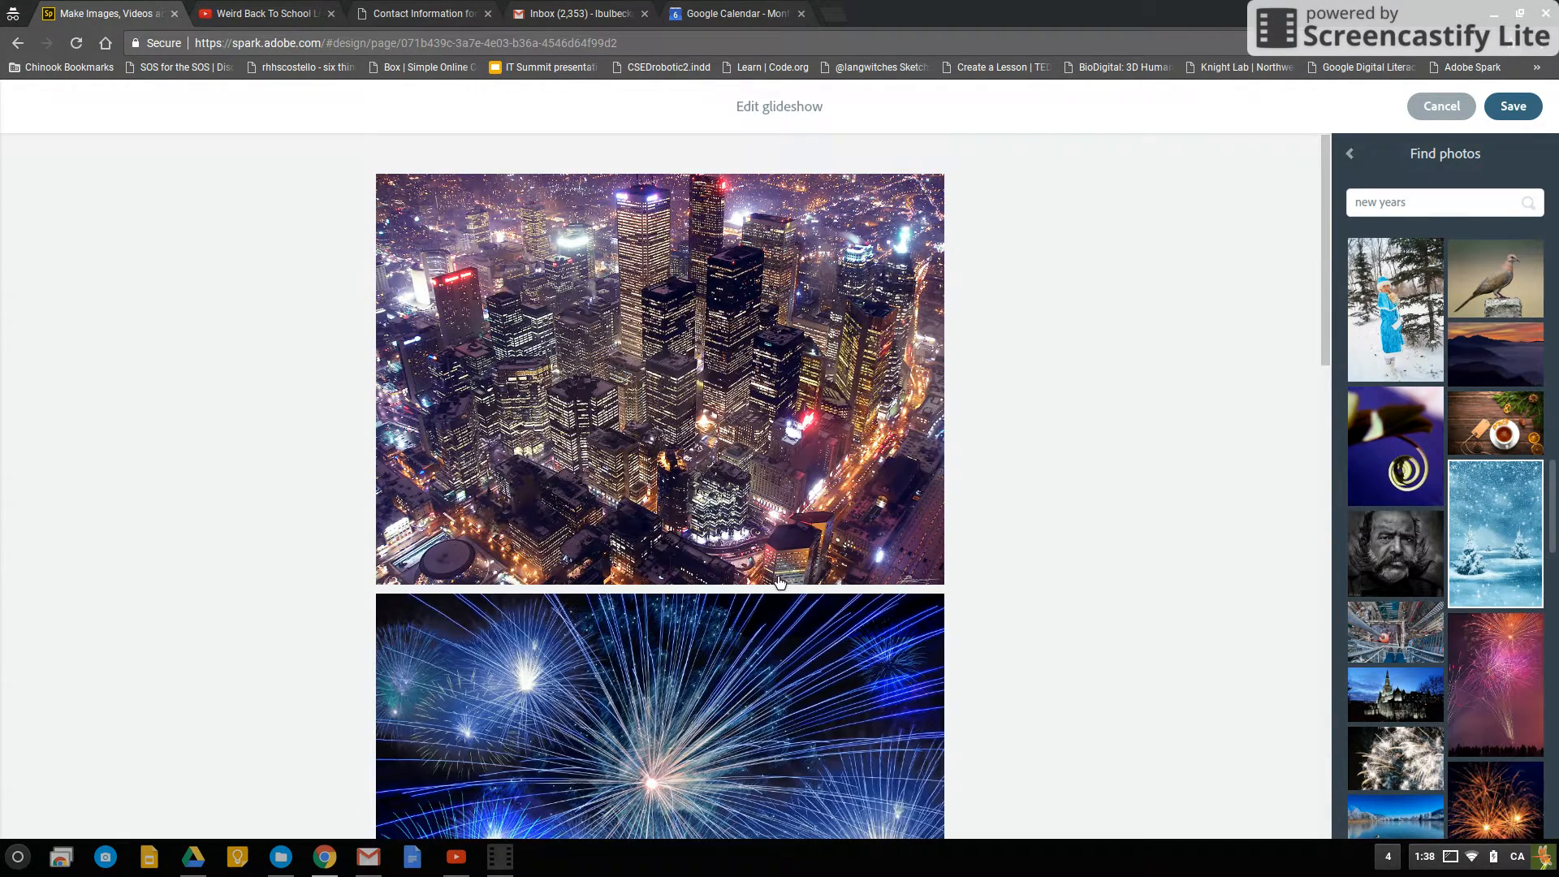
scroll(926, 622, "down", 6)
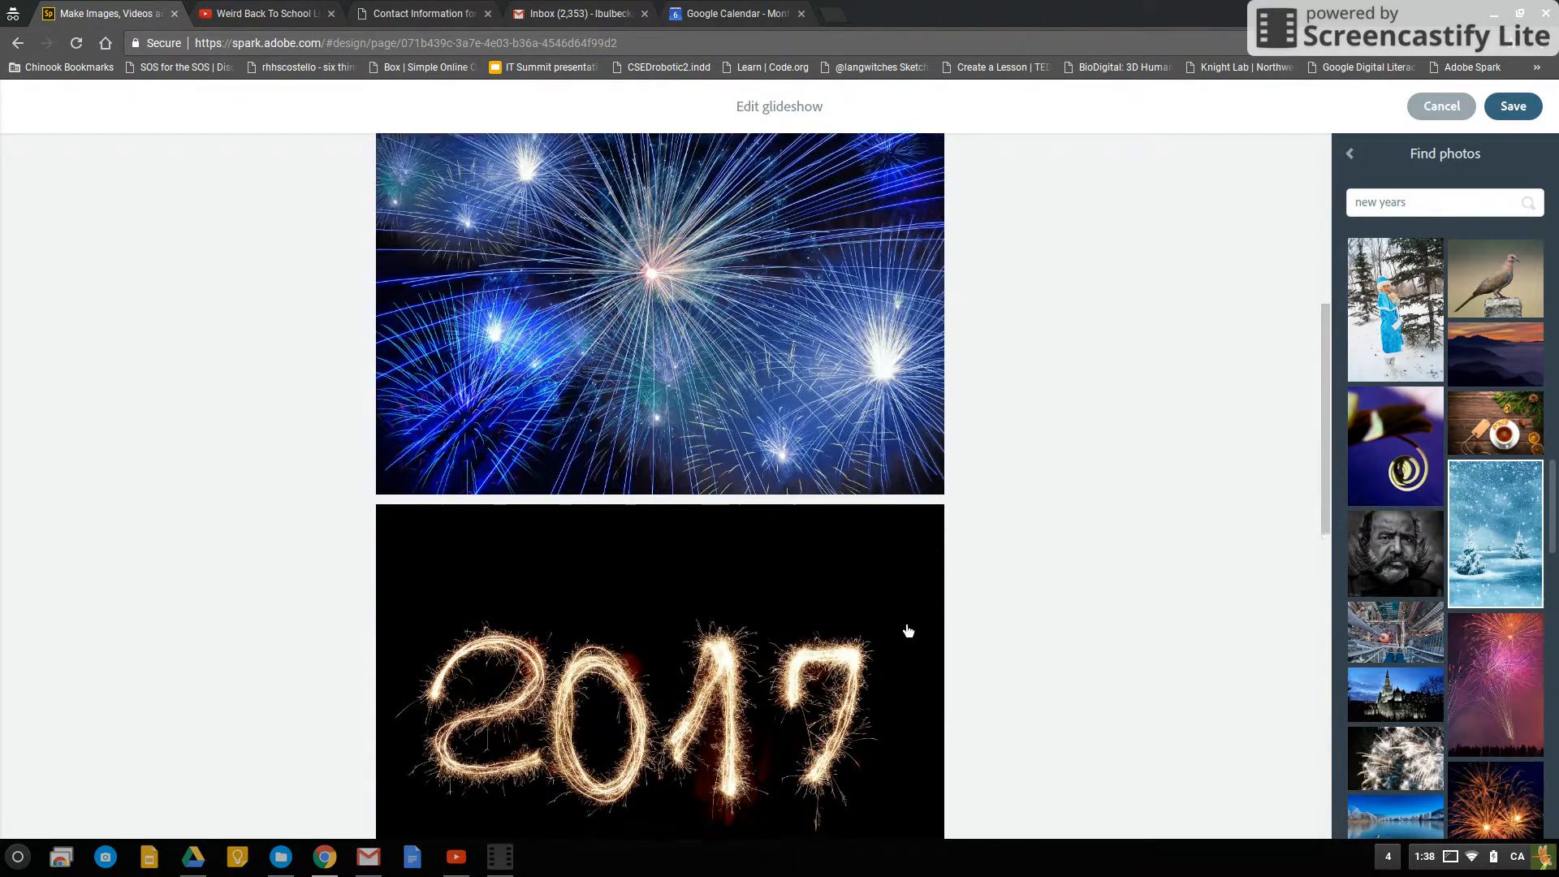
scroll(908, 631, "down", 3)
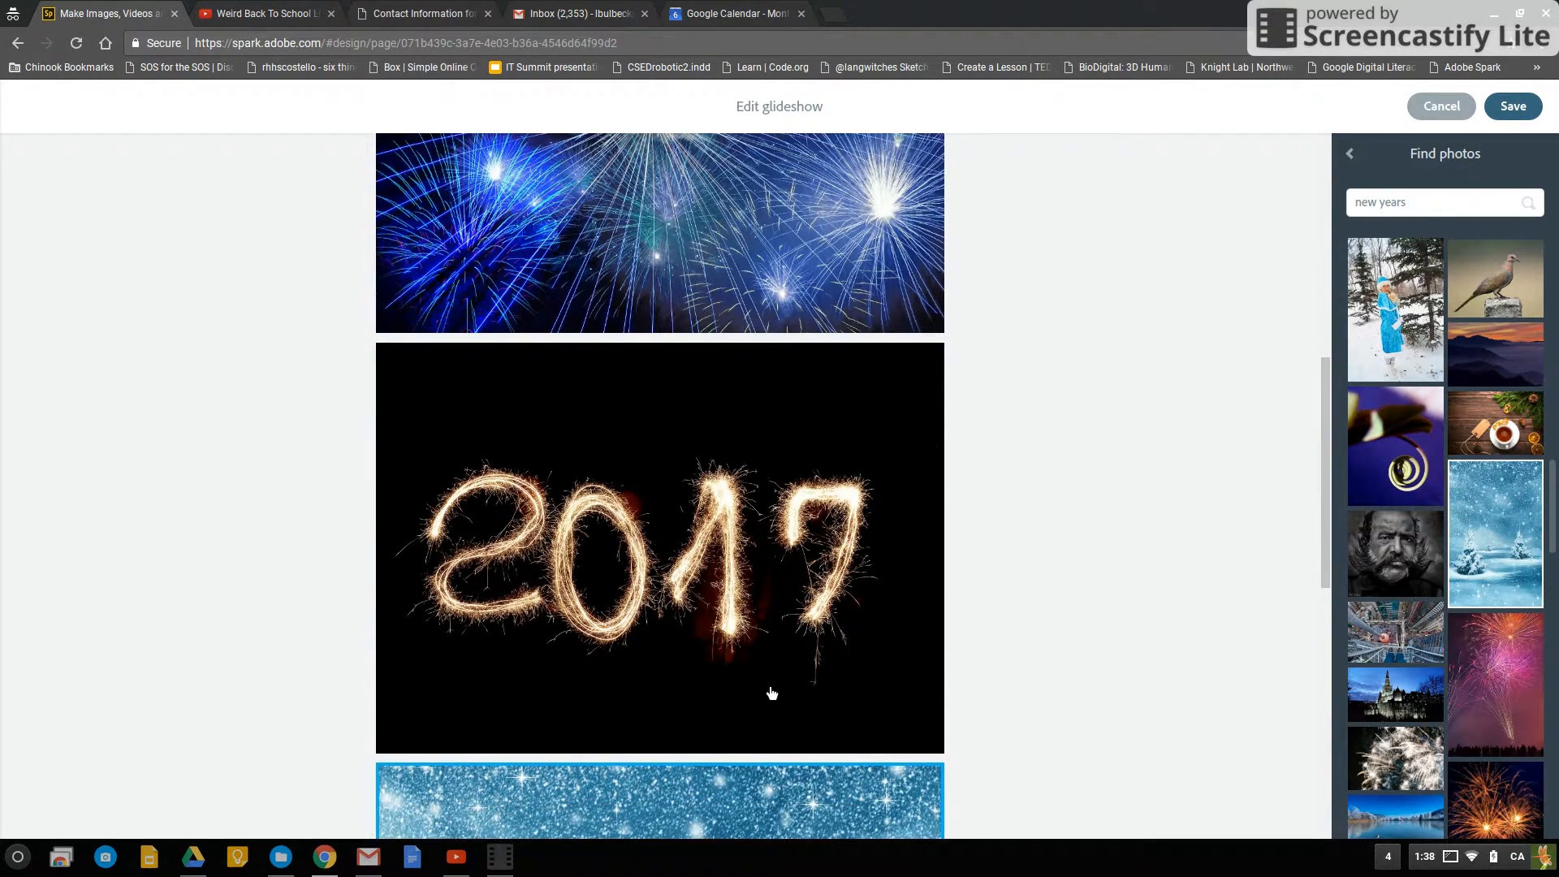
left_click(772, 694)
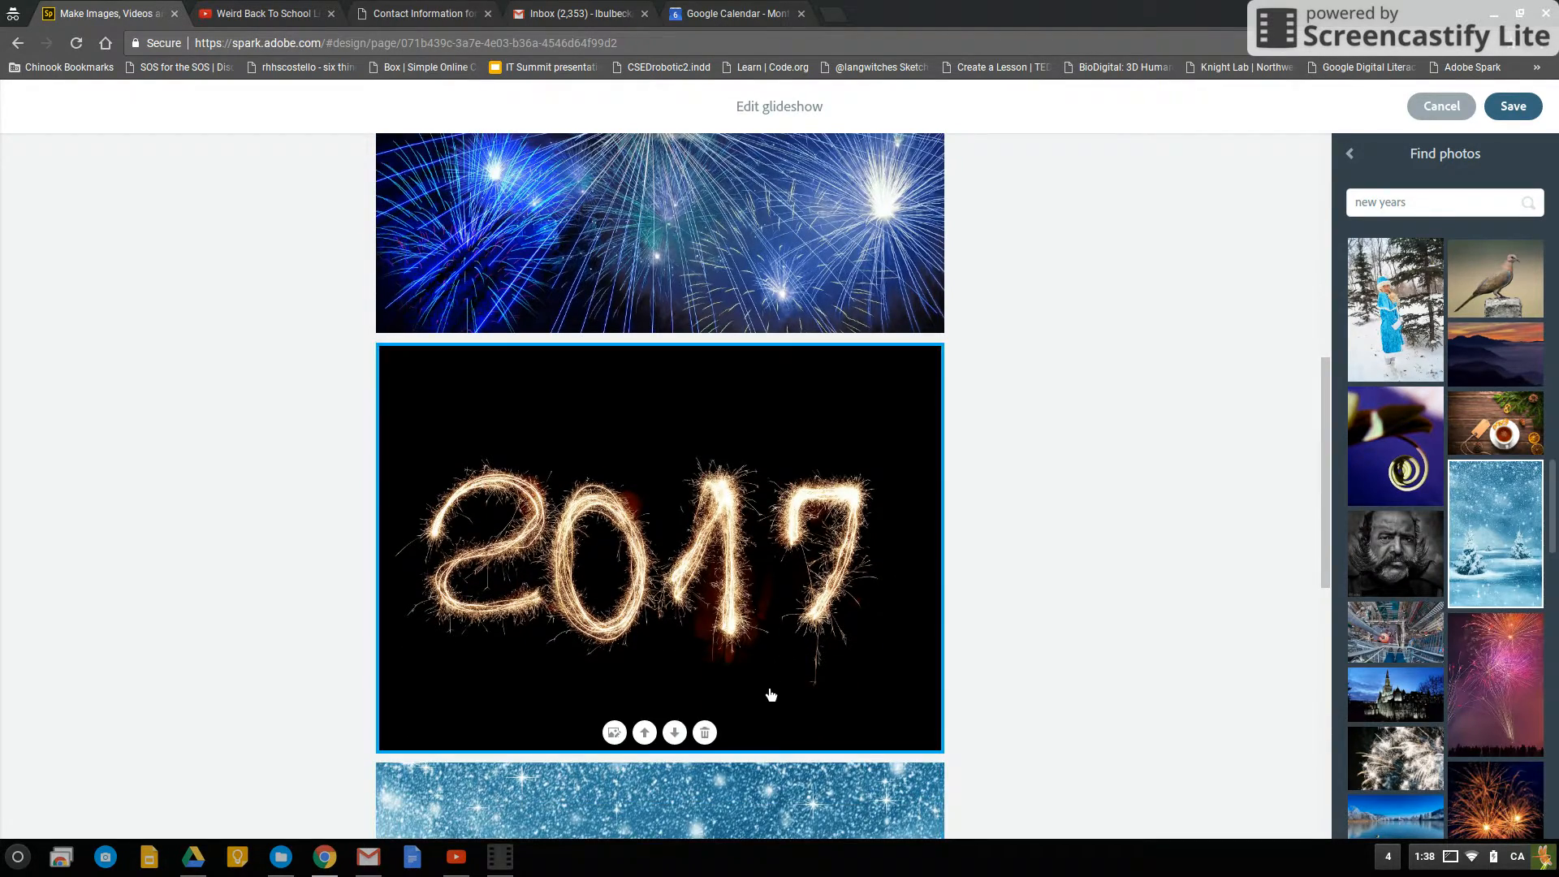
left_click(654, 739)
left_click(645, 818)
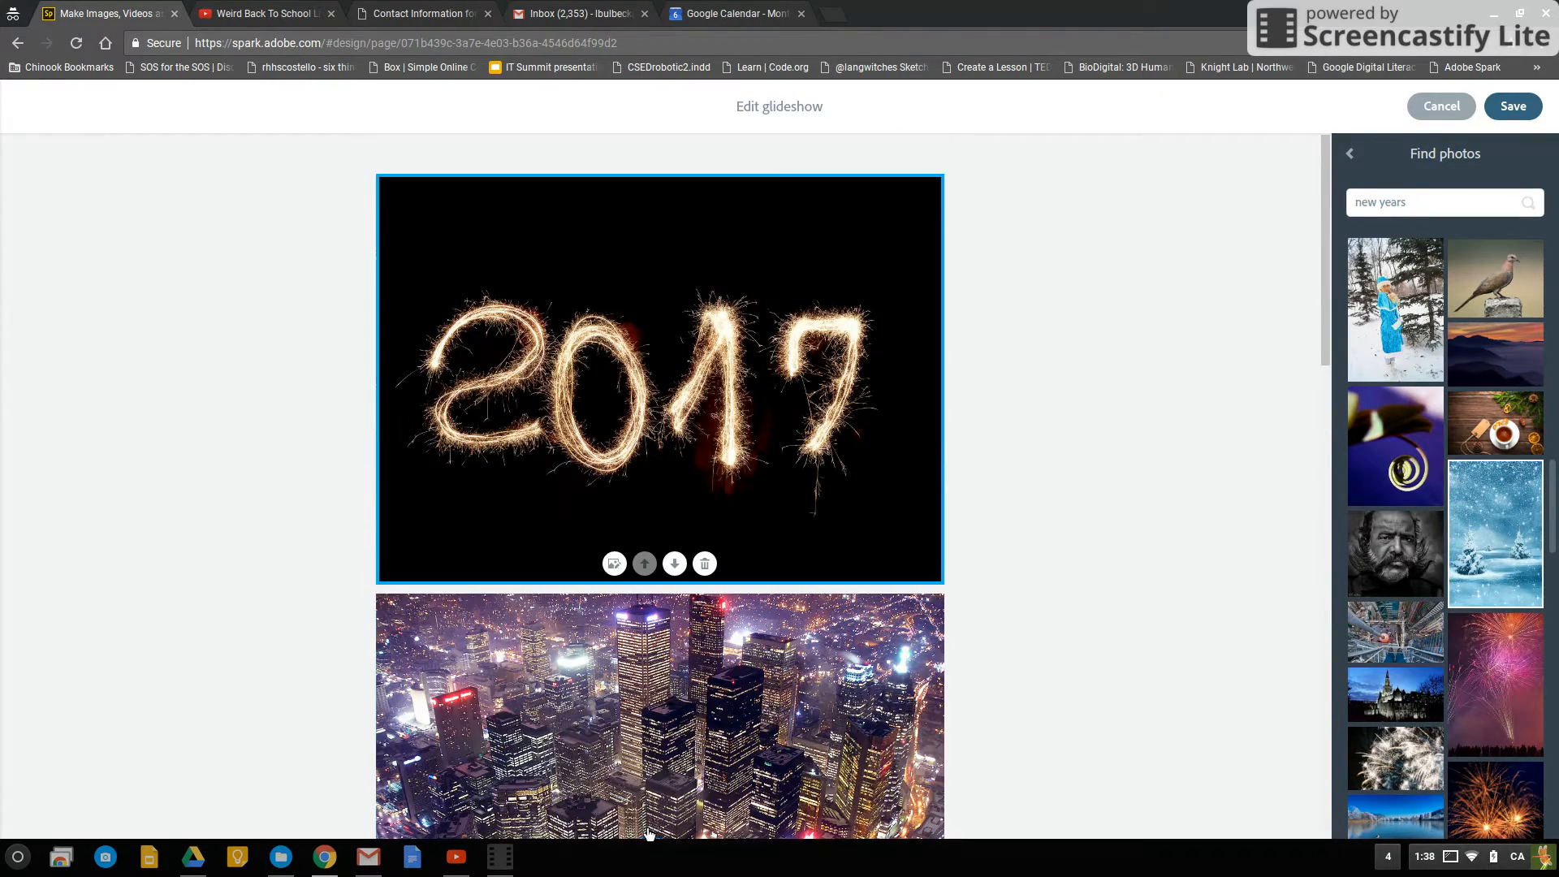
Delete the snowy winter trees photo from the end of the glideshow
scroll(731, 616, "down", 15)
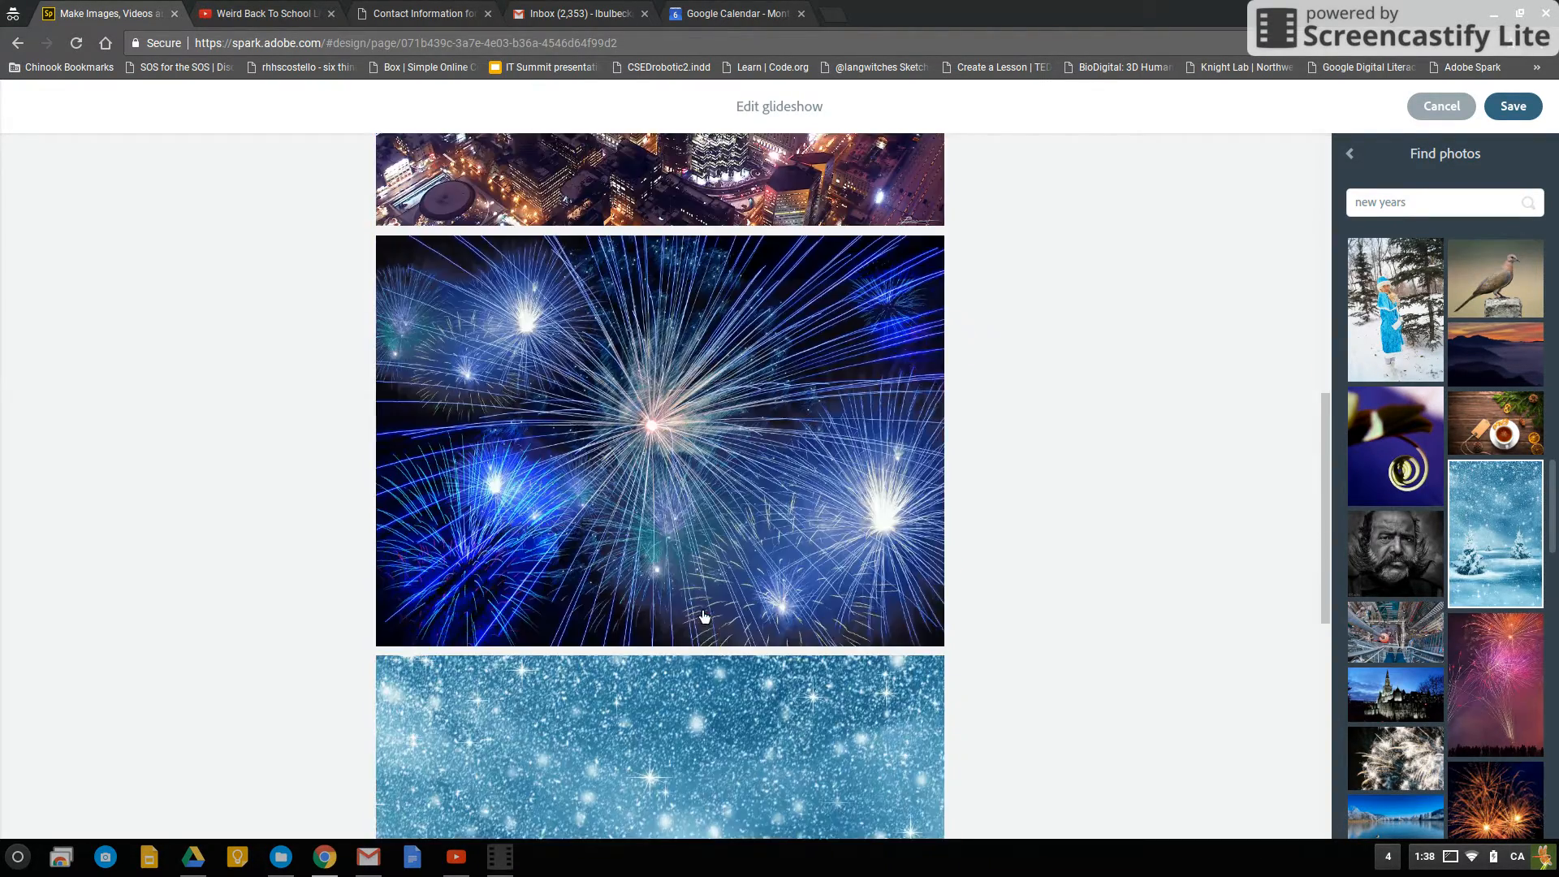
scroll(703, 617, "down", 3)
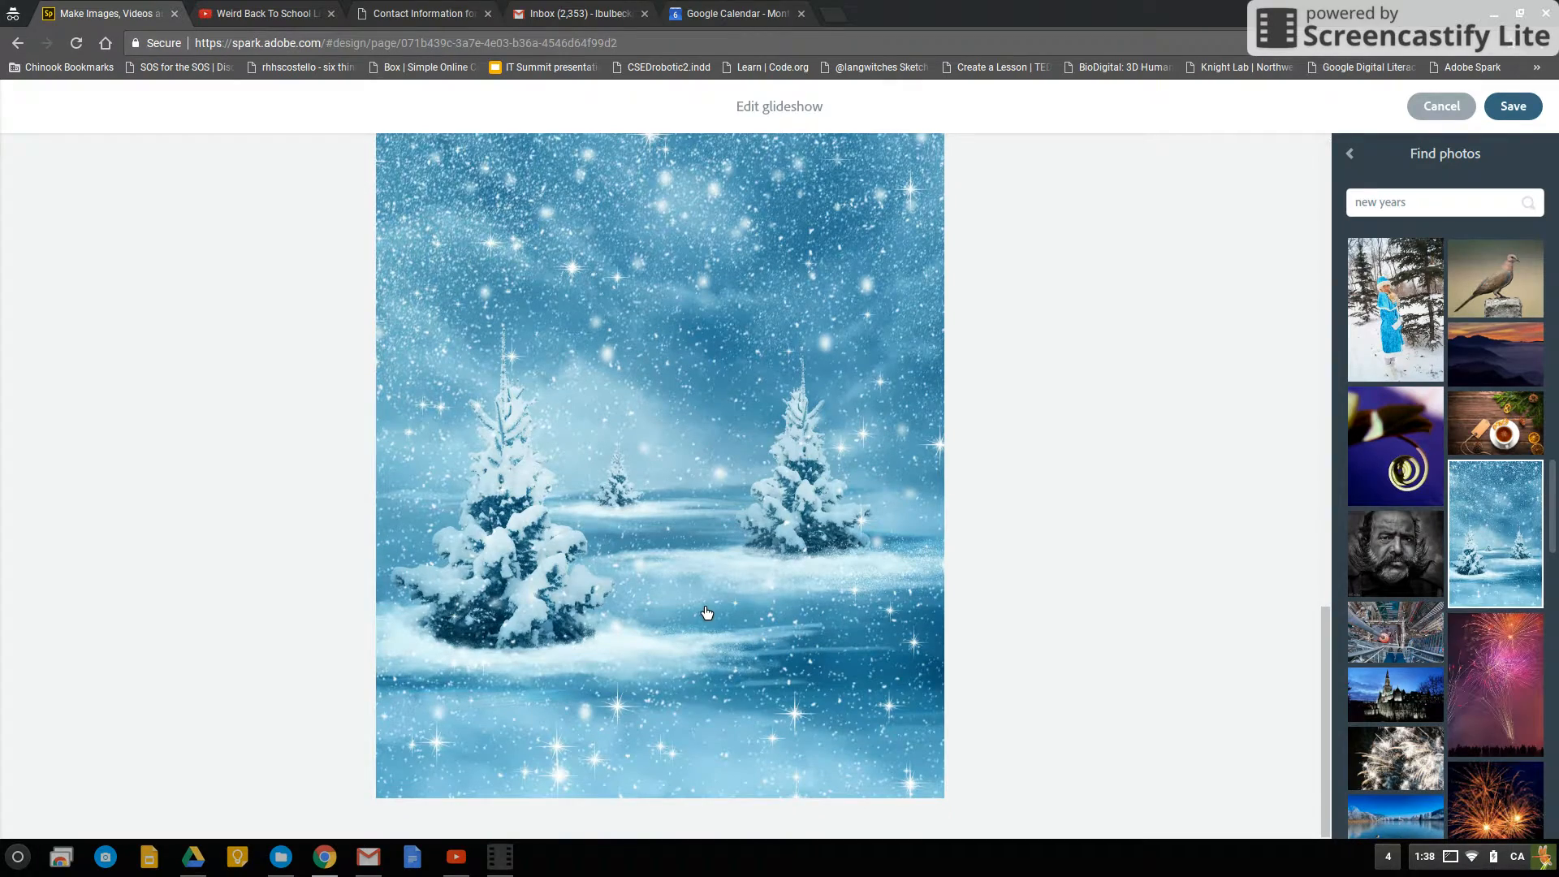
left_click(780, 575)
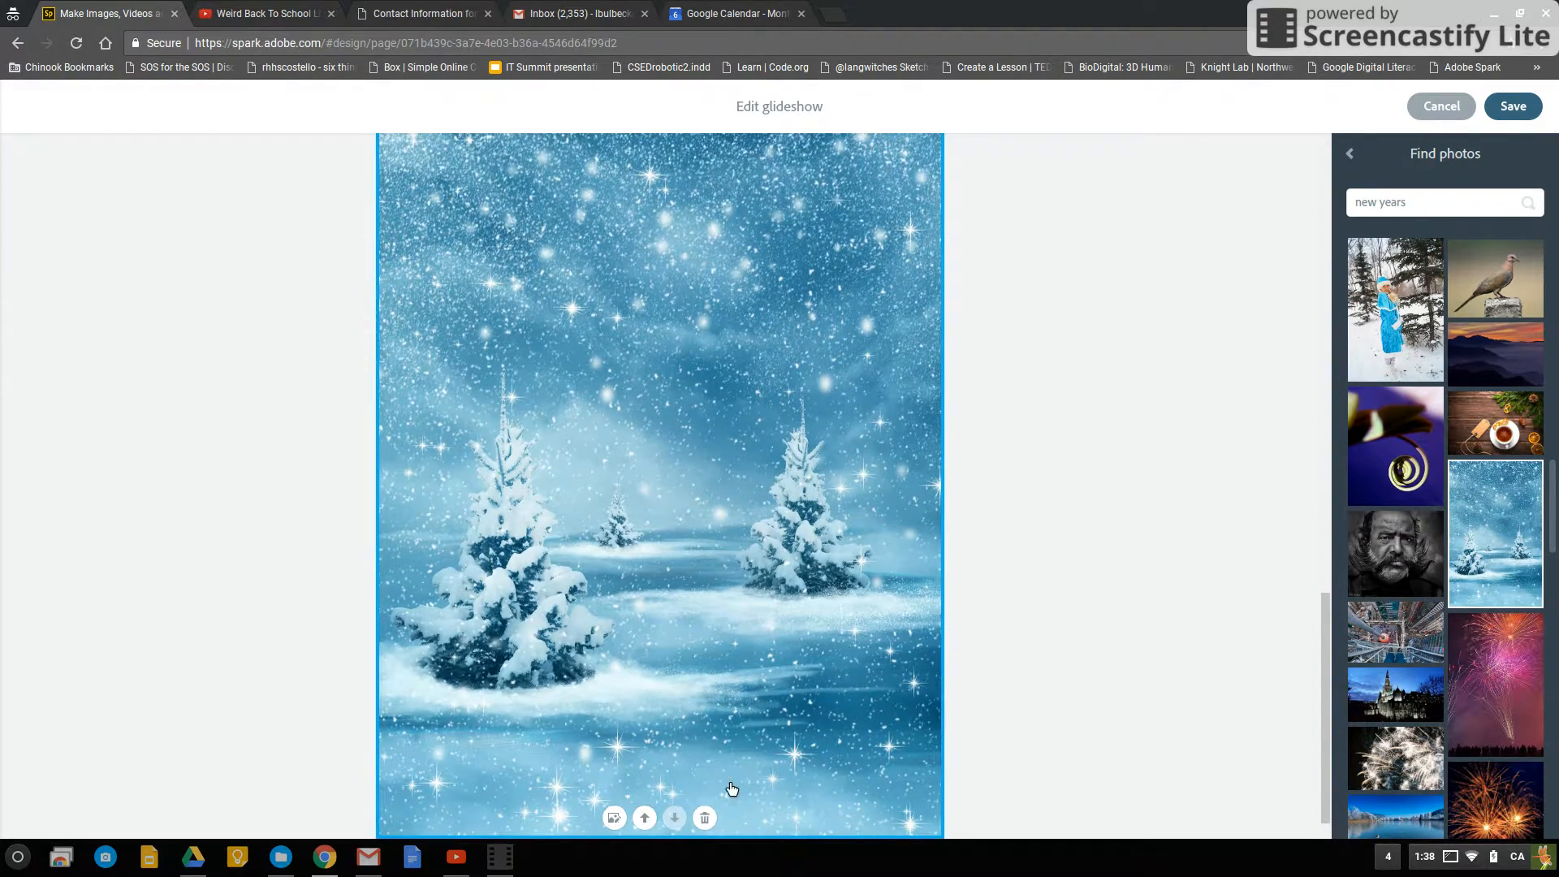
left_click(705, 818)
Check the order of the remaining glideshow photos and save the glideshow
scroll(851, 629, "up", 3)
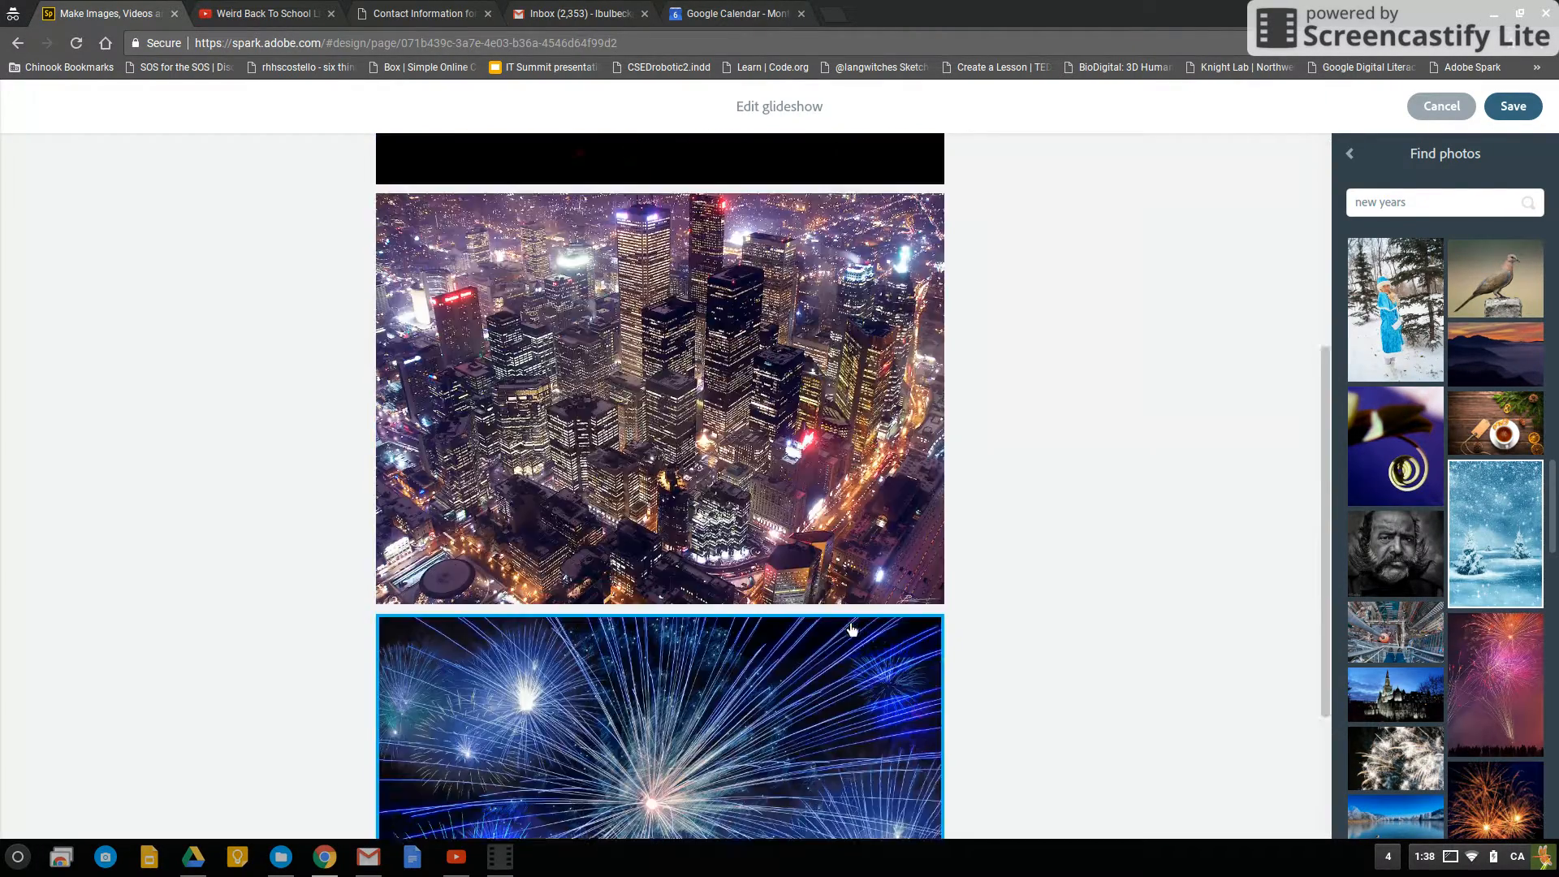
scroll(848, 625, "up", 5)
scroll(843, 609, "down", 5)
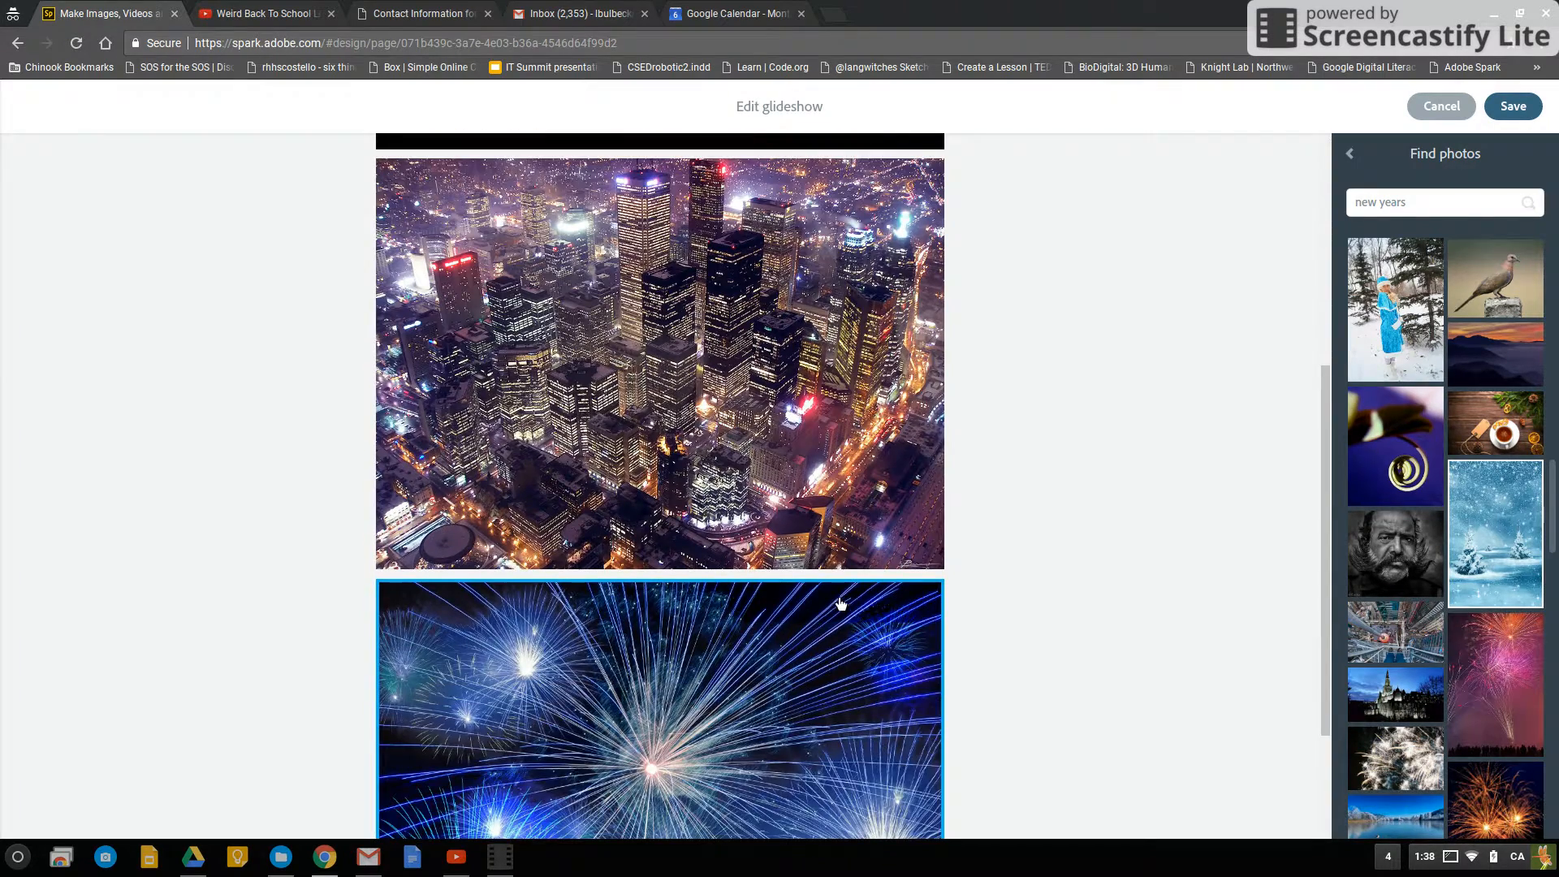
scroll(1145, 540, "up", 5)
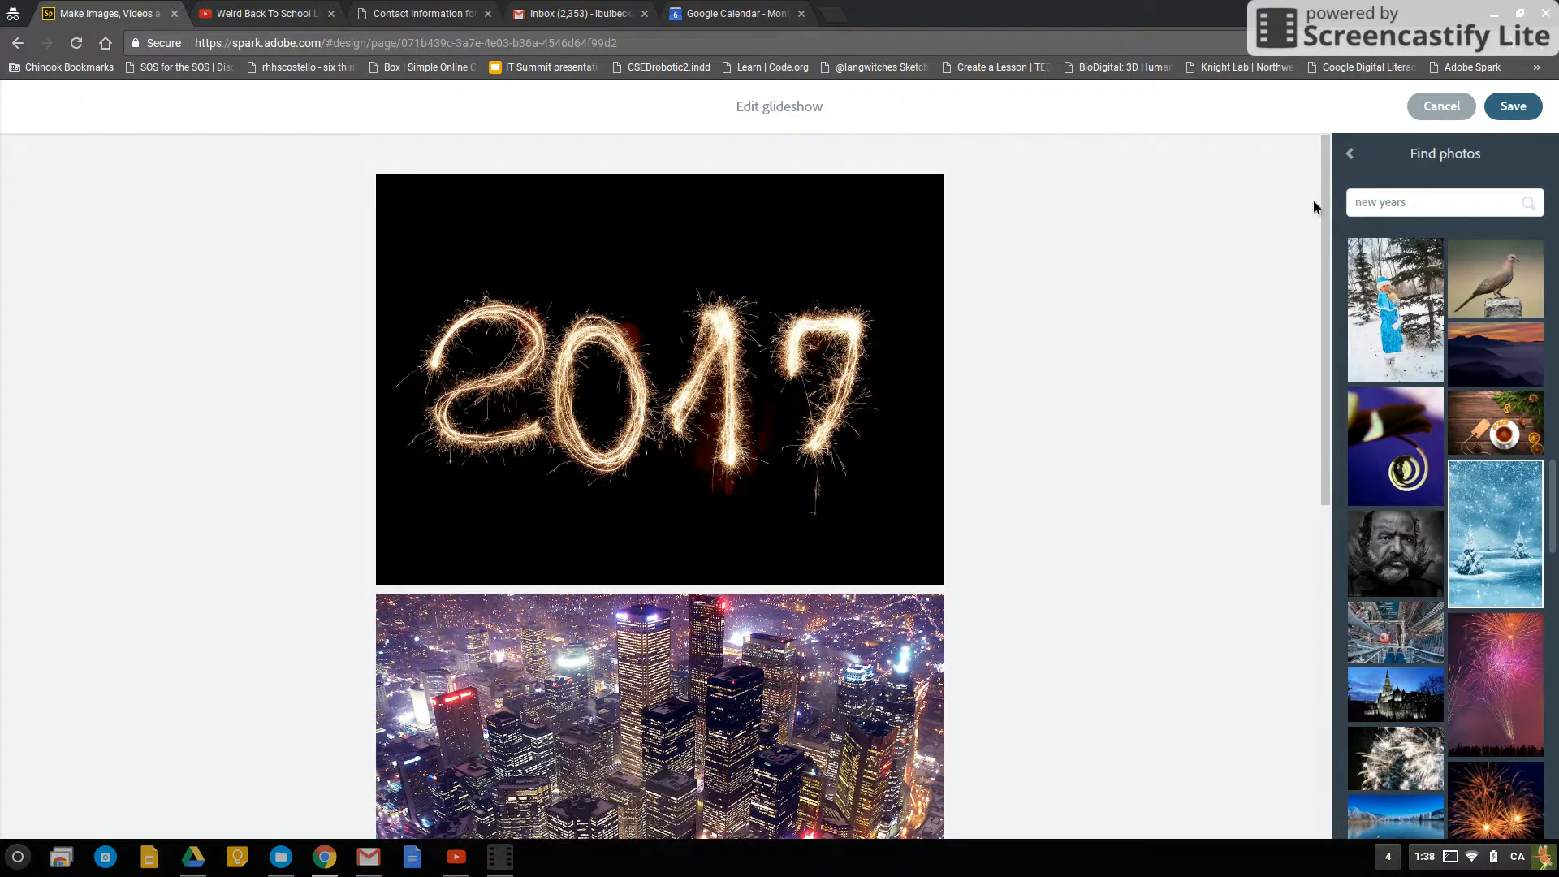
left_click(1514, 106)
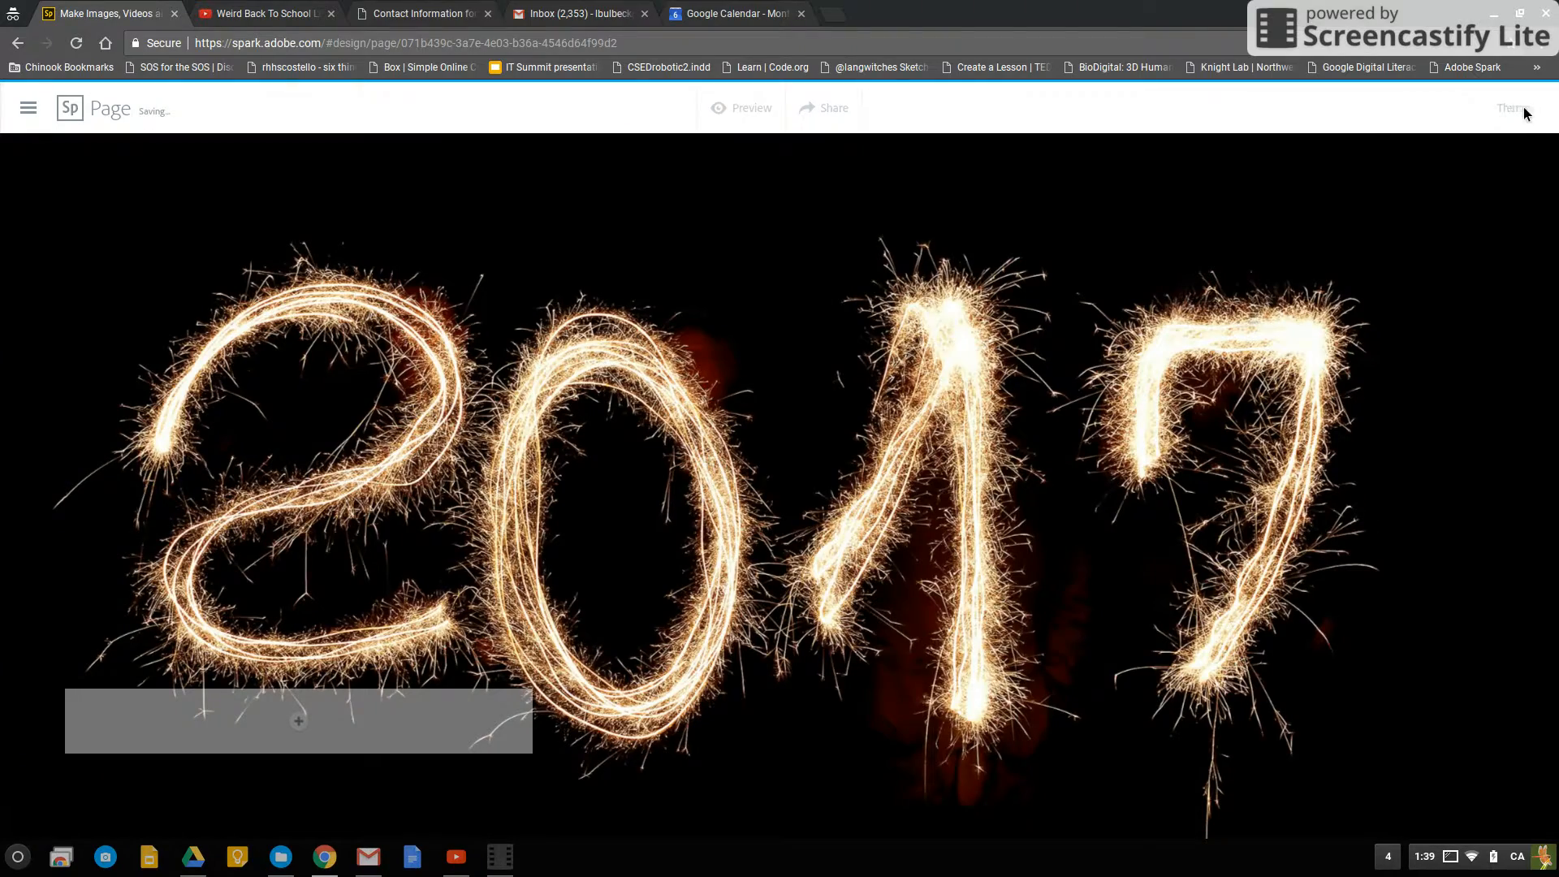
Look through the glideshow on the page and add a text block to the content panel over the "2017" photo
scroll(988, 388, "down", 5)
scroll(989, 387, "down", 8)
scroll(978, 391, "up", 3)
scroll(978, 391, "up", 10)
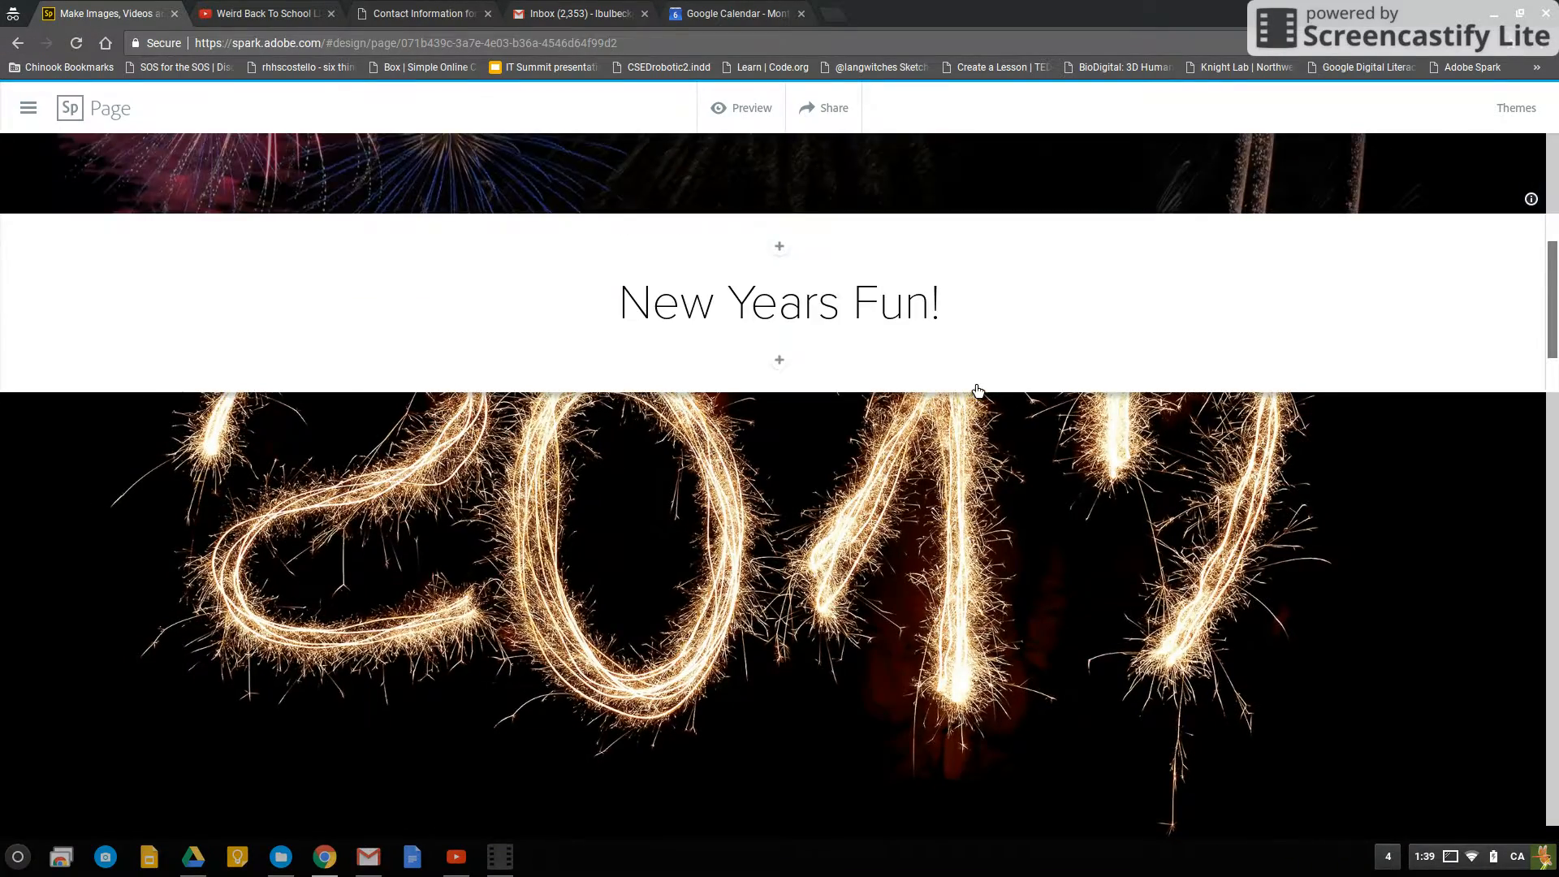
scroll(978, 391, "down", 3)
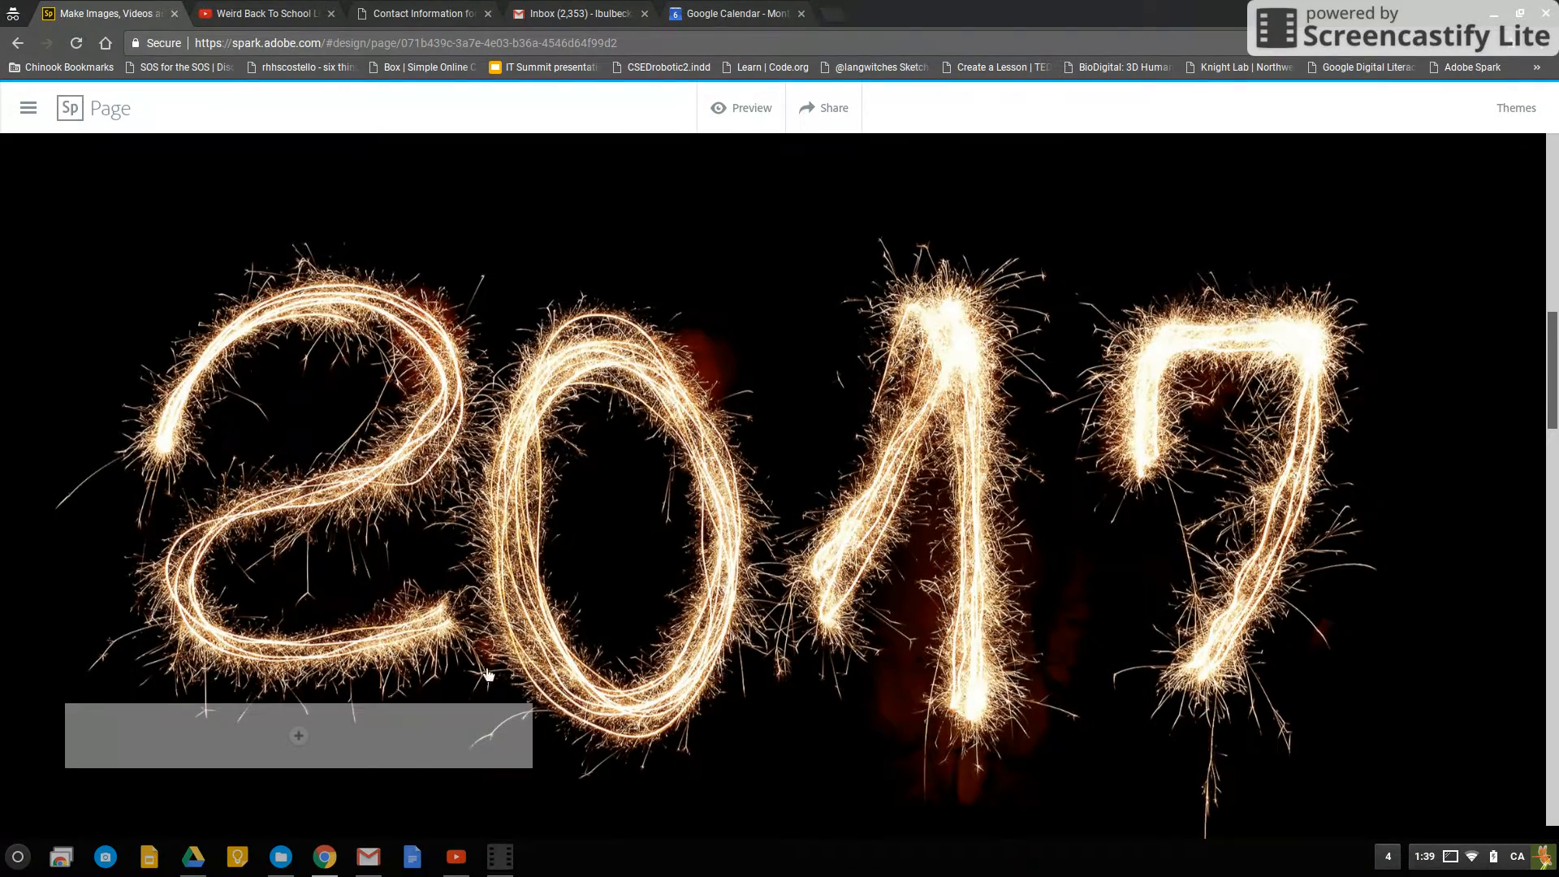
left_click(306, 737)
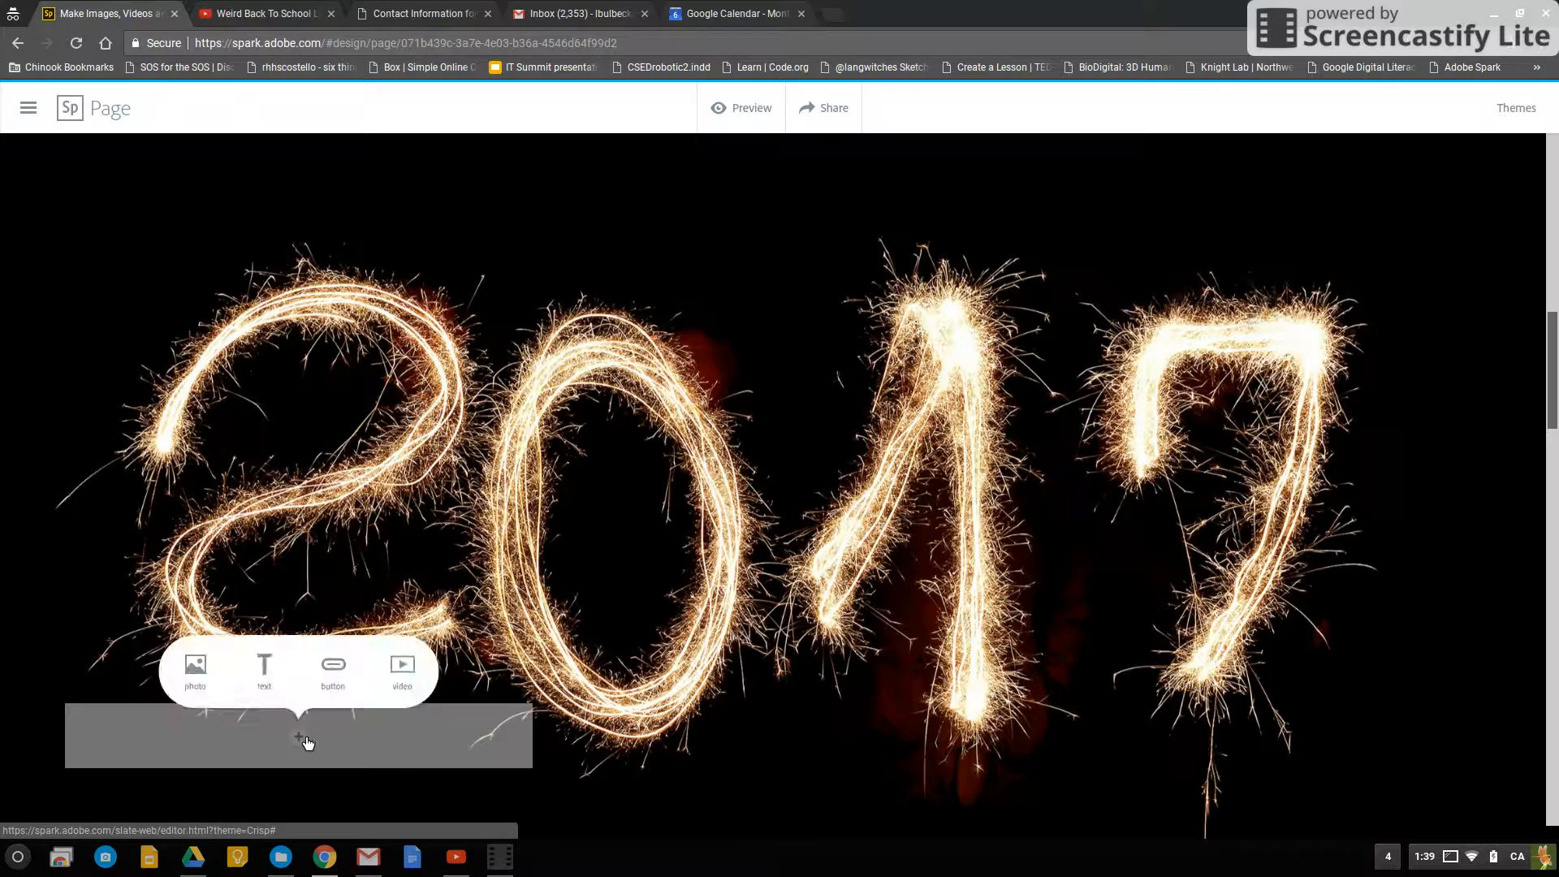
left_click(284, 687)
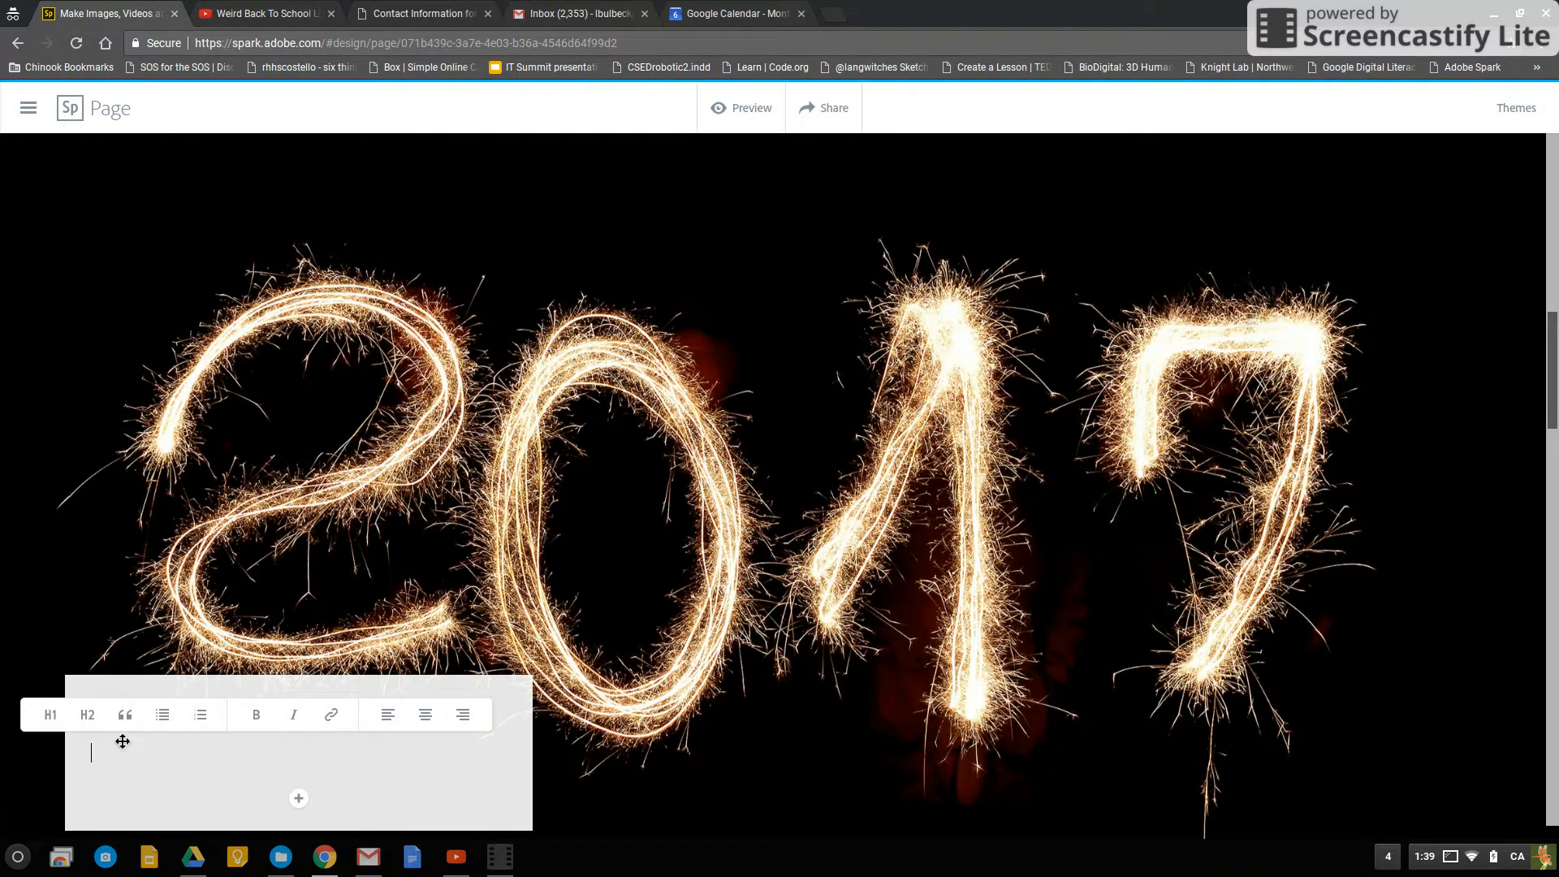
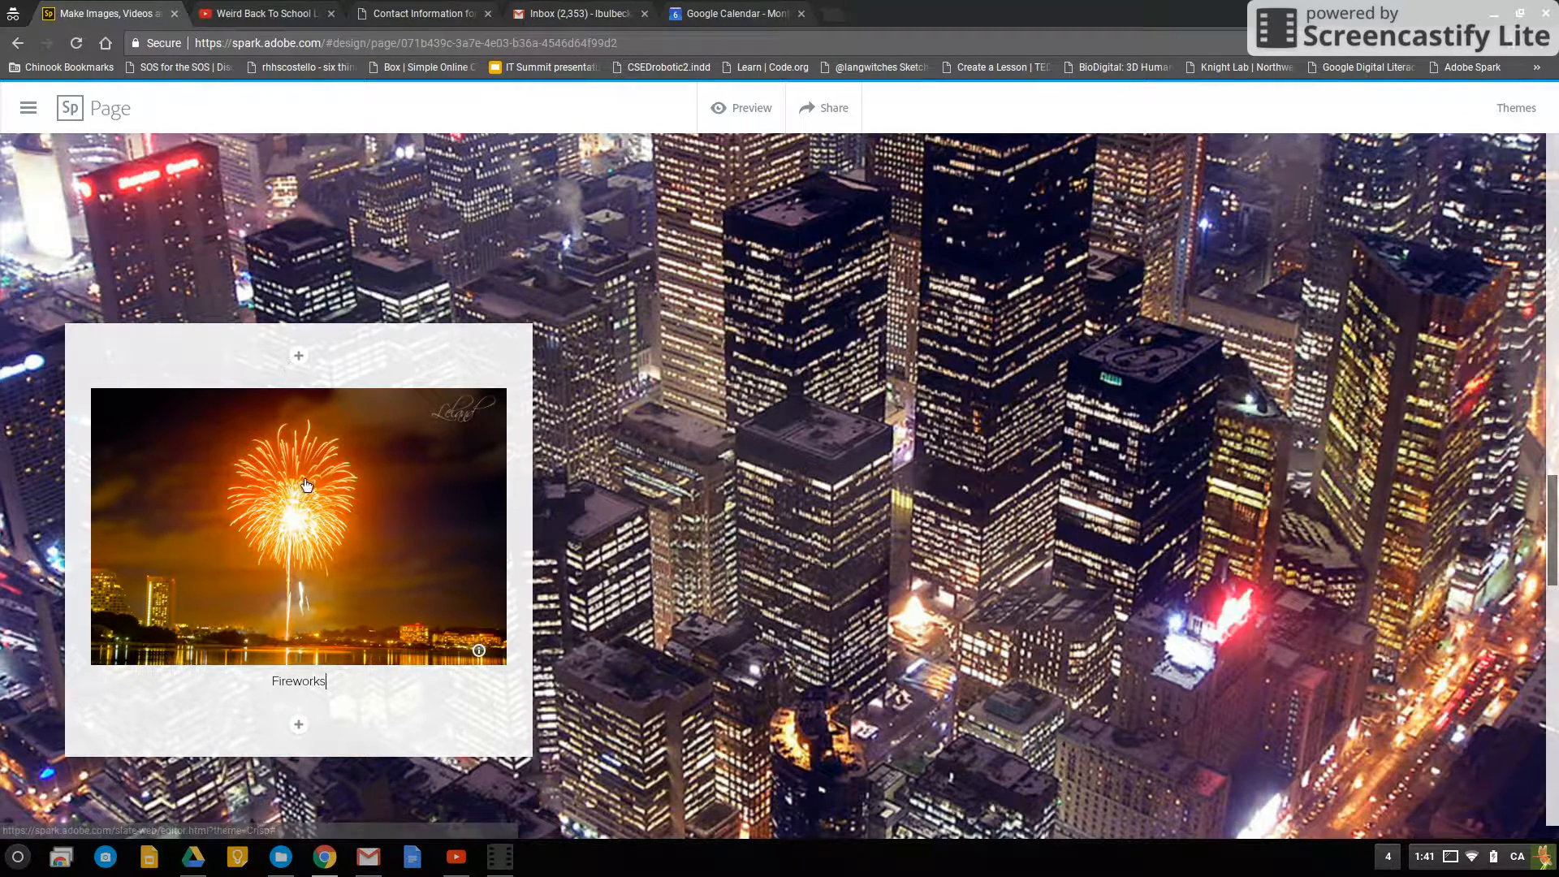
Add the H1 heading "Water Fireworks" above the captioned fireworks photo in the city skyline slide's panel
left_click(302, 360)
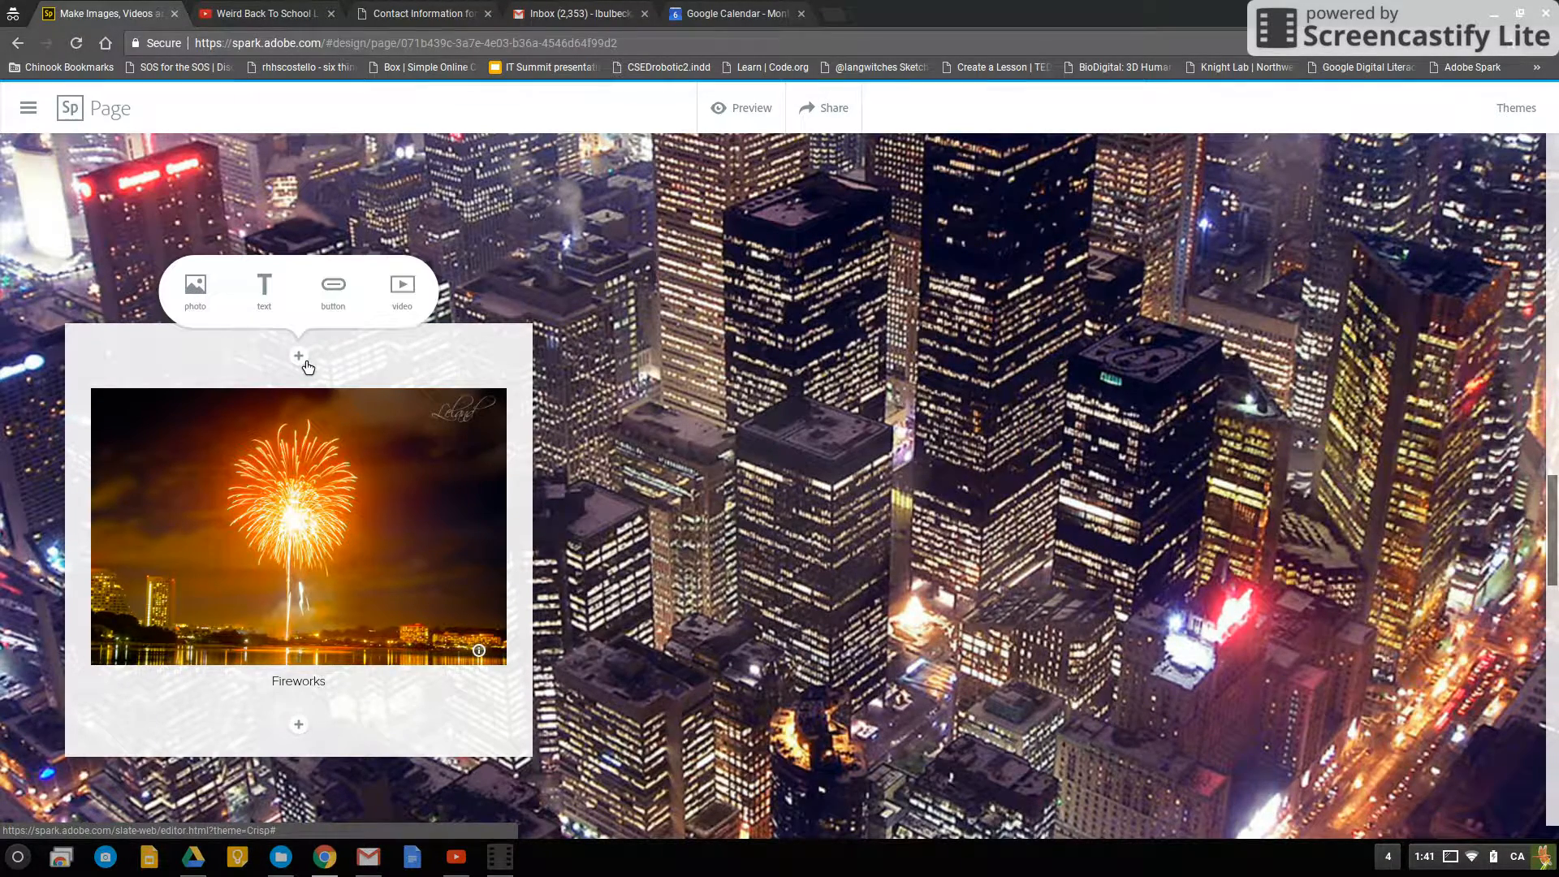
left_click(273, 294)
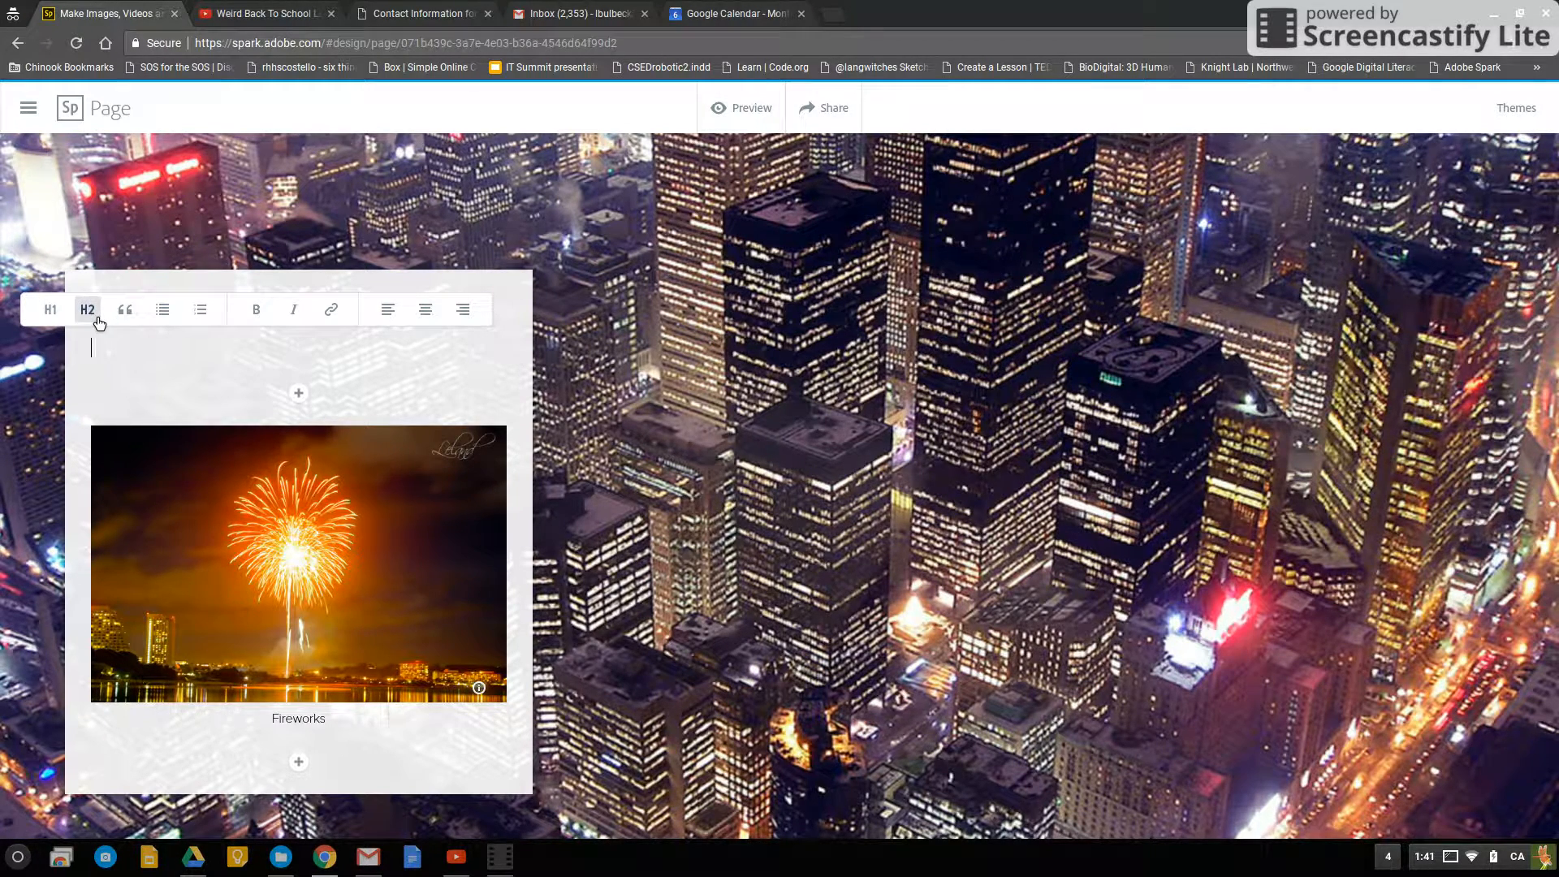
left_click(50, 310)
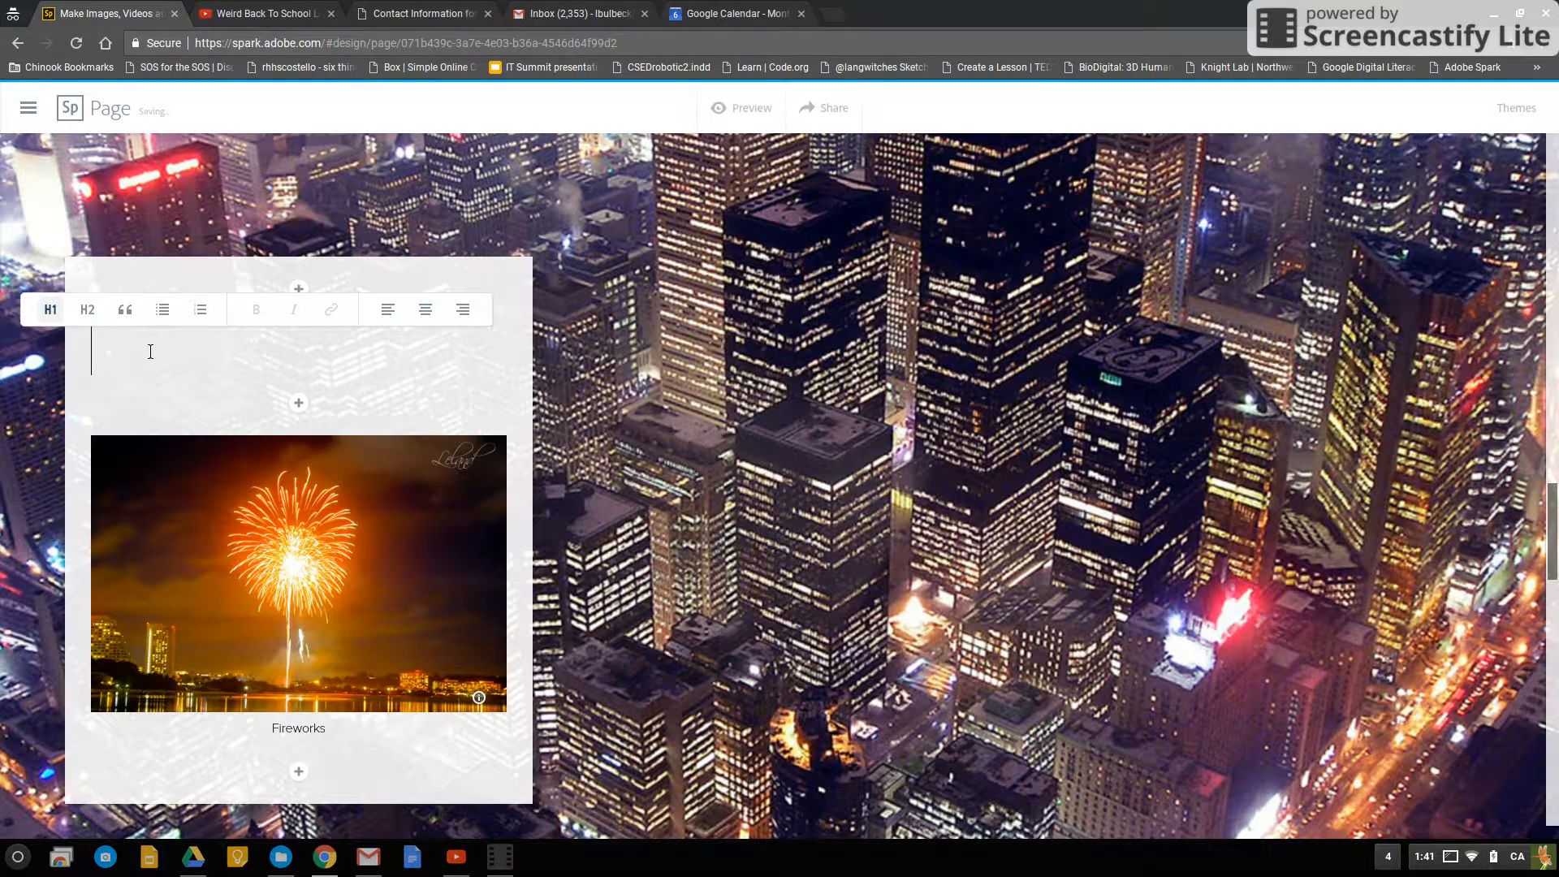
type("Water Fireworks")
scroll(406, 430, "down", 2)
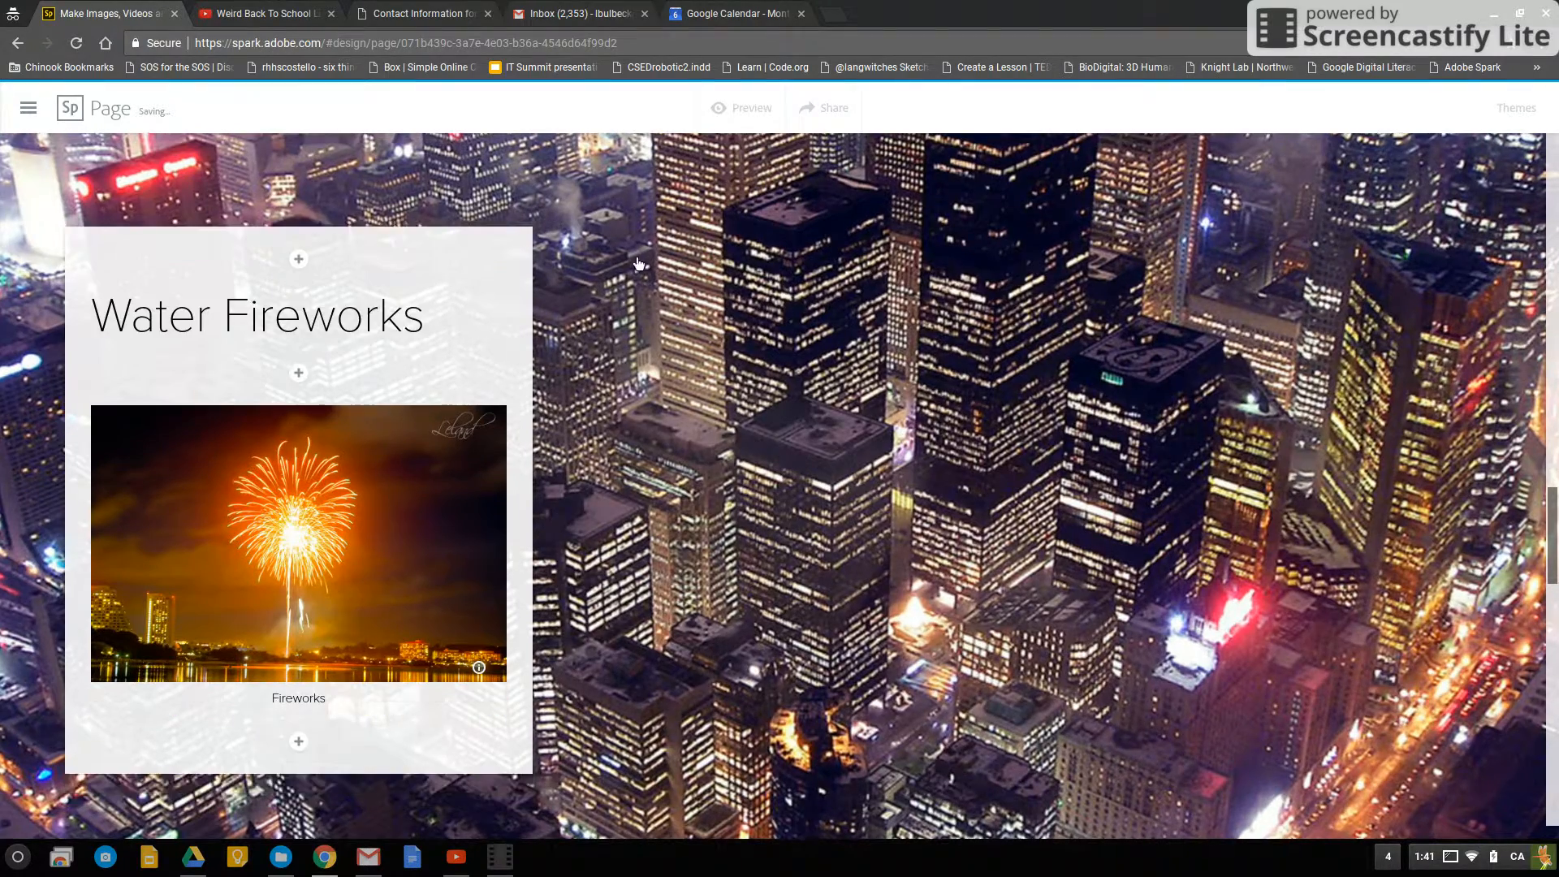
Add the photo of a man and dog in silhouette below the captioned fireworks photo in the city skyline panel
left_click(300, 710)
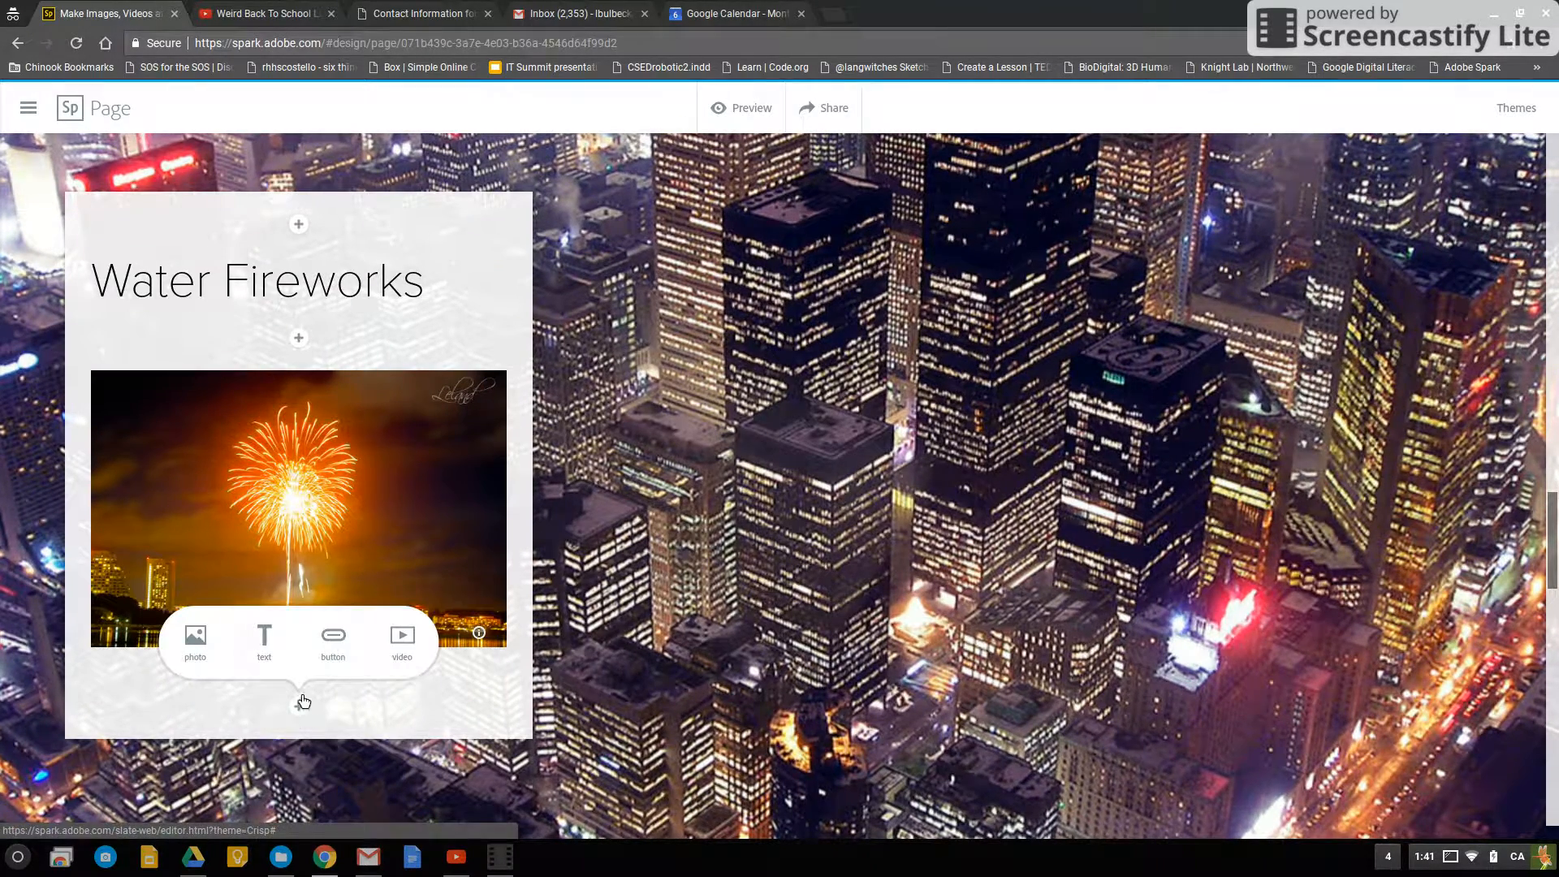
left_click(195, 656)
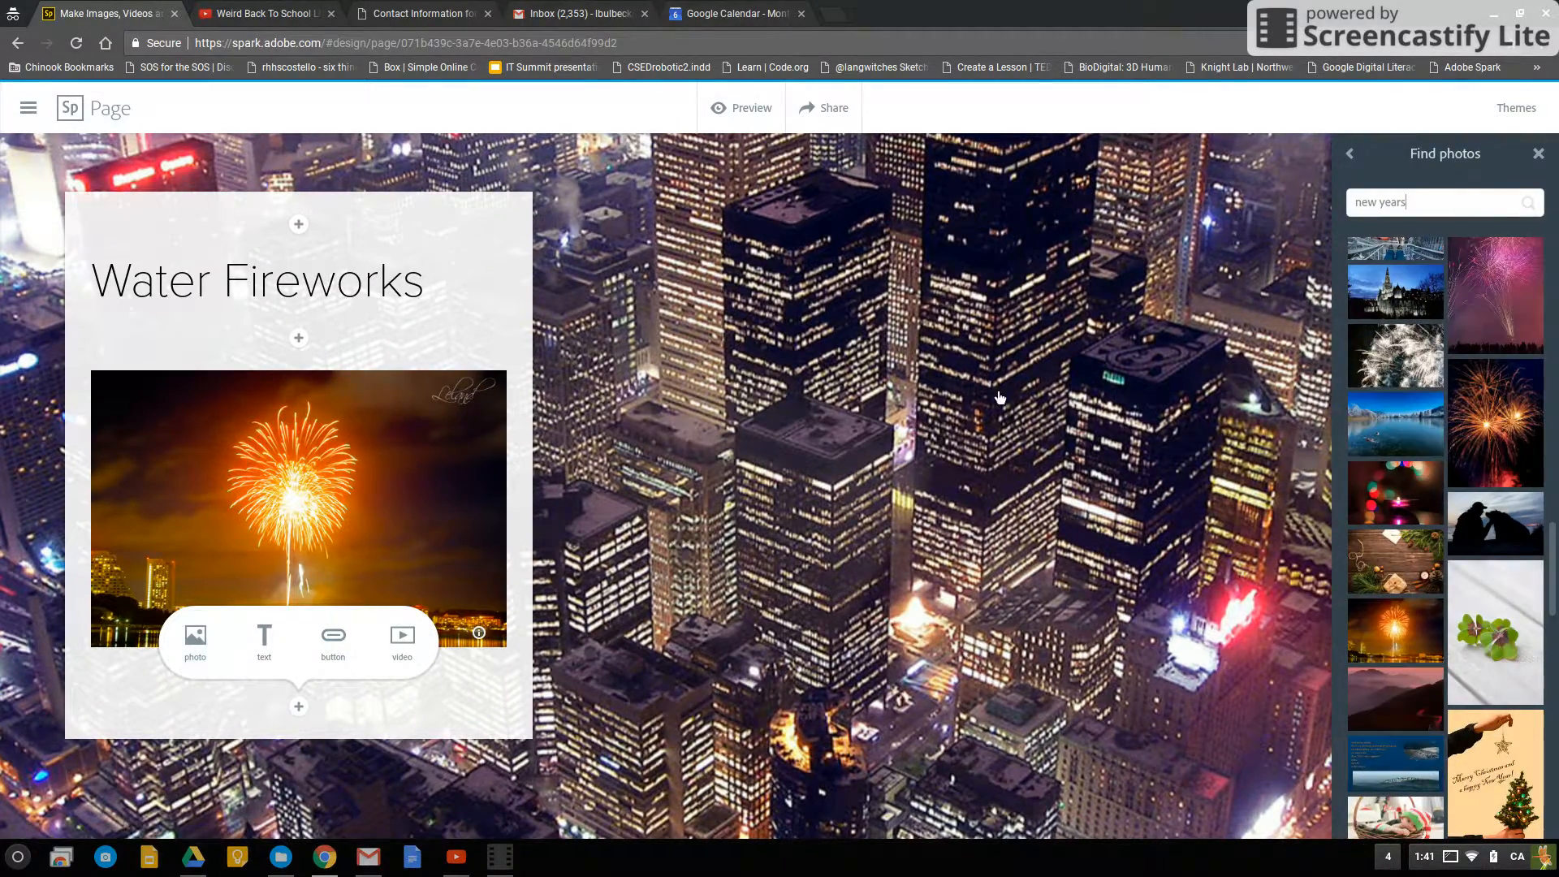
left_click(1513, 544)
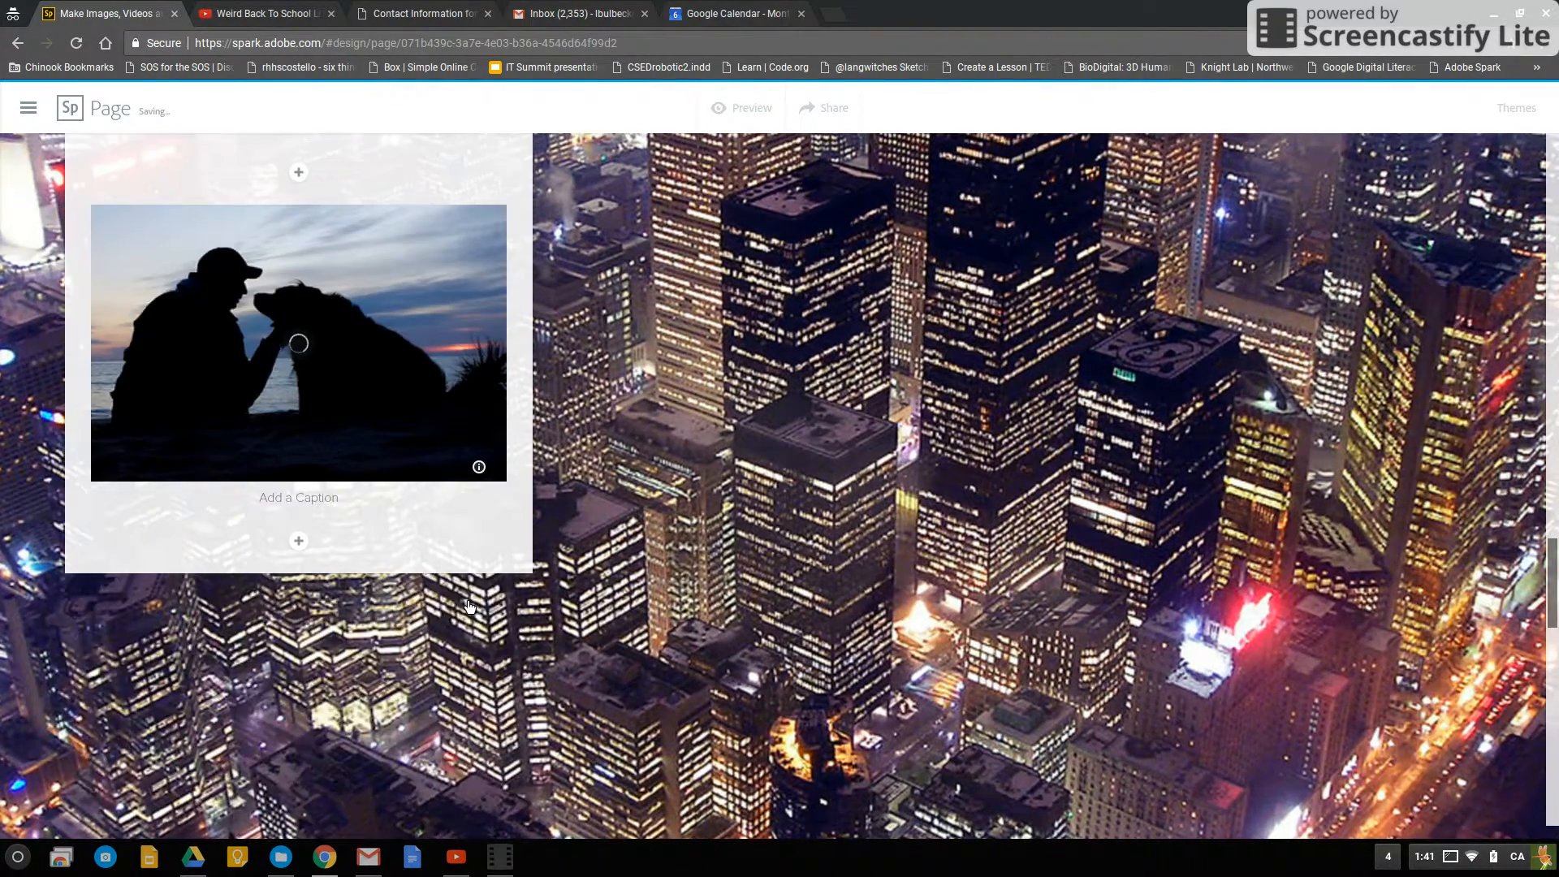
scroll(467, 605, "up", 10)
scroll(468, 601, "down", 13)
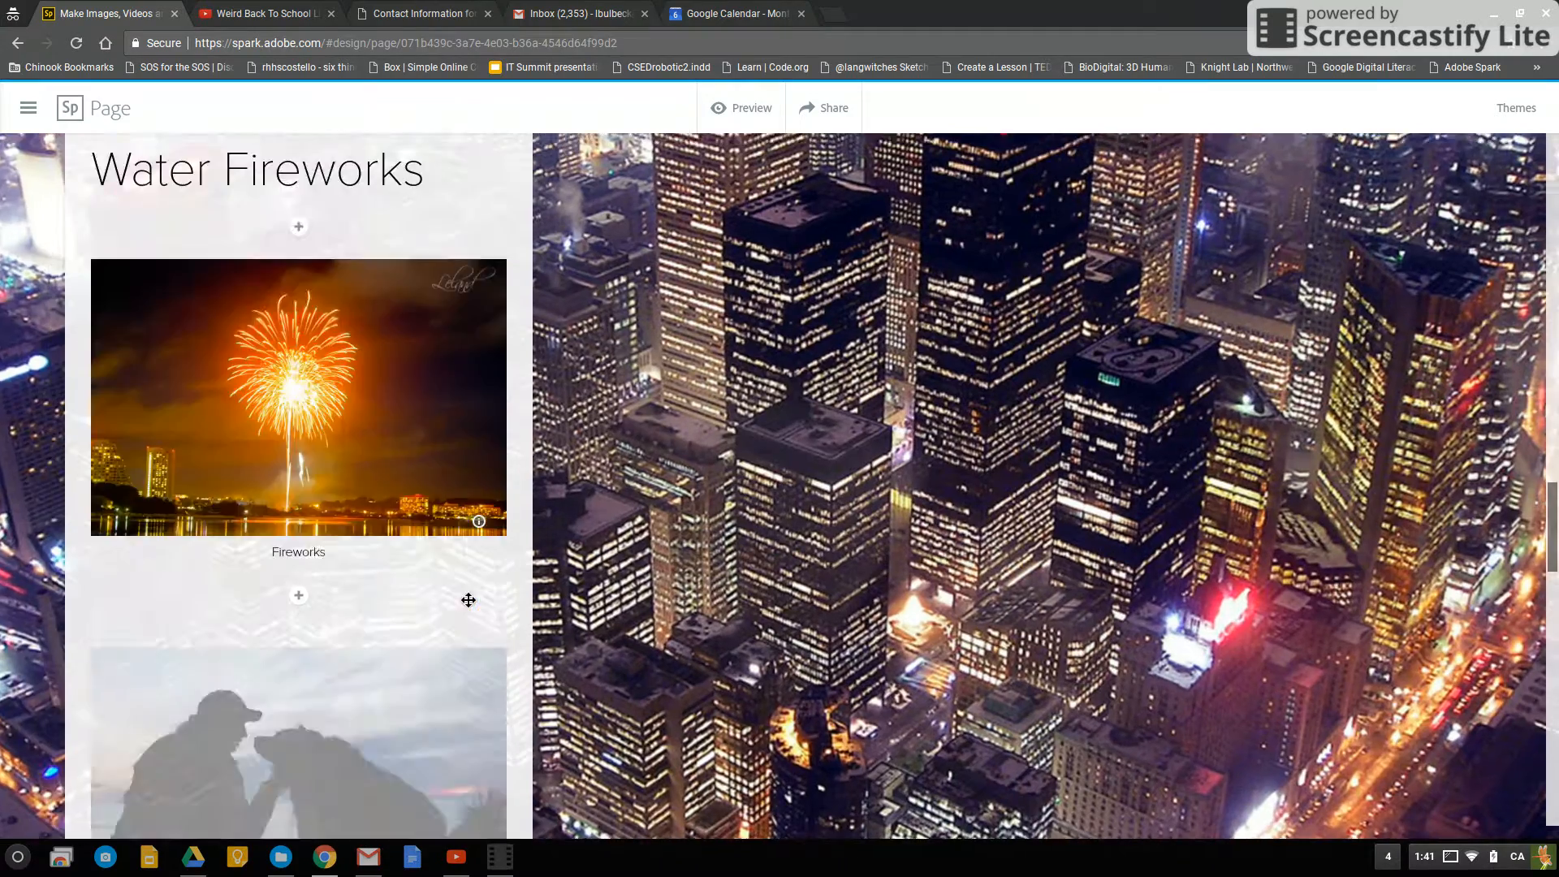
scroll(467, 601, "down", 5)
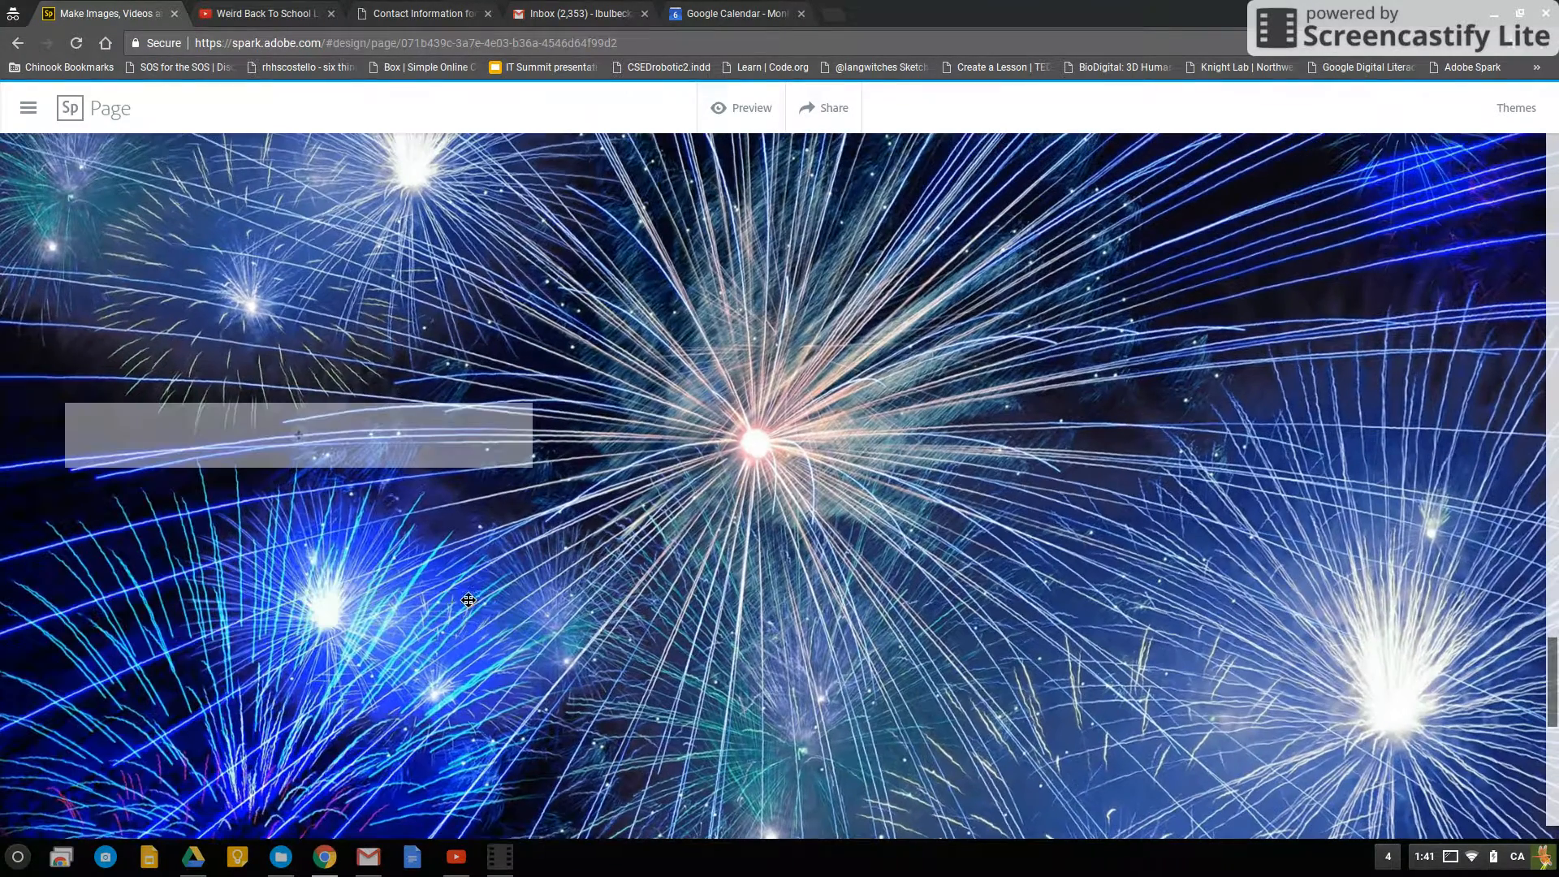
left_click(307, 446)
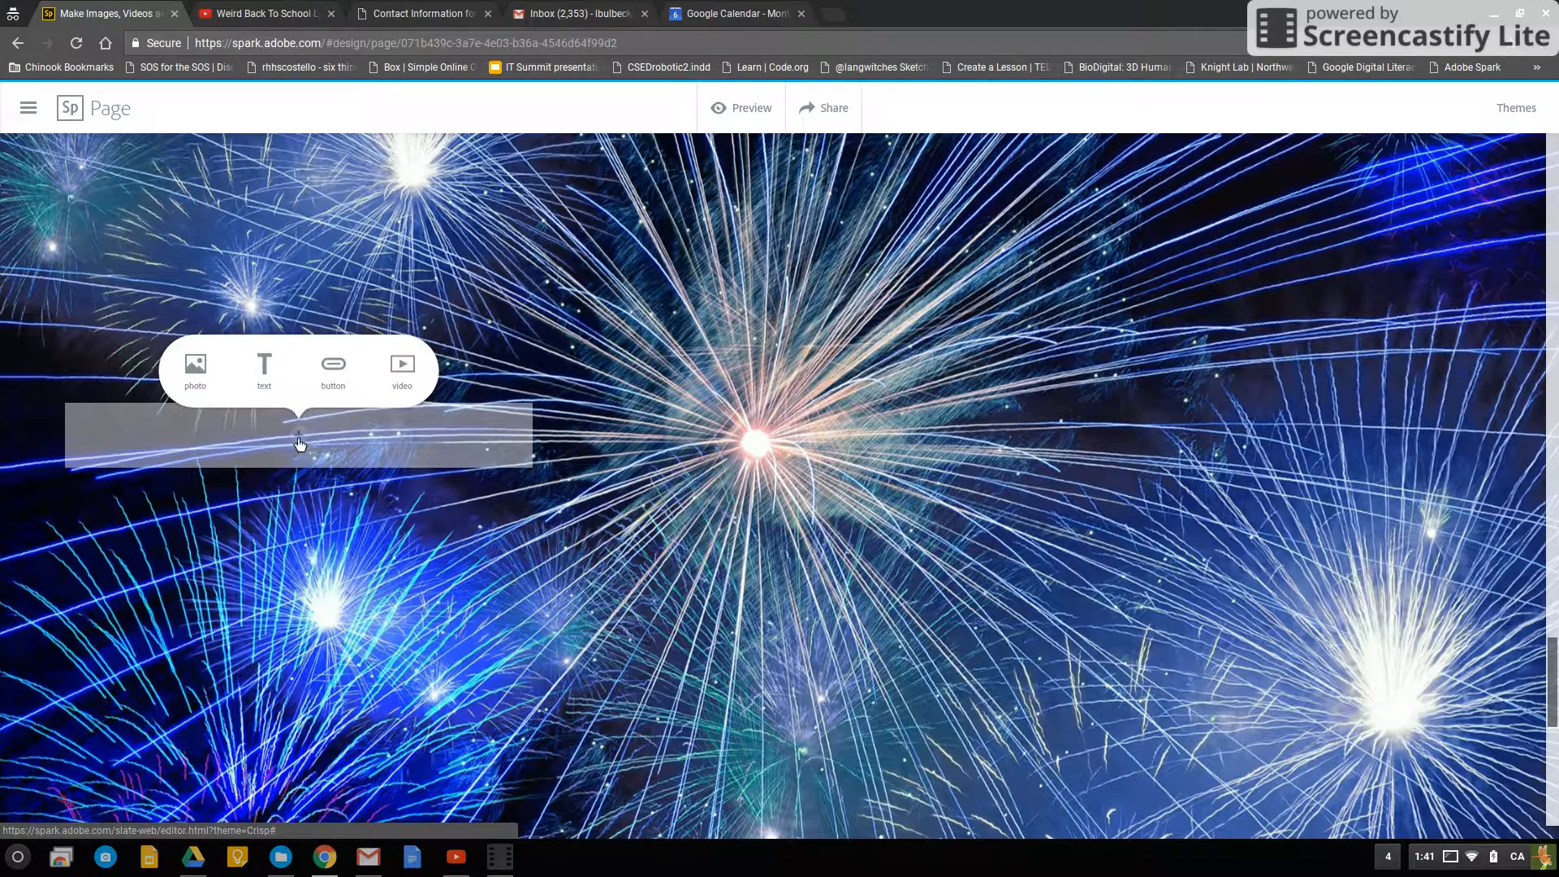
left_click(401, 379)
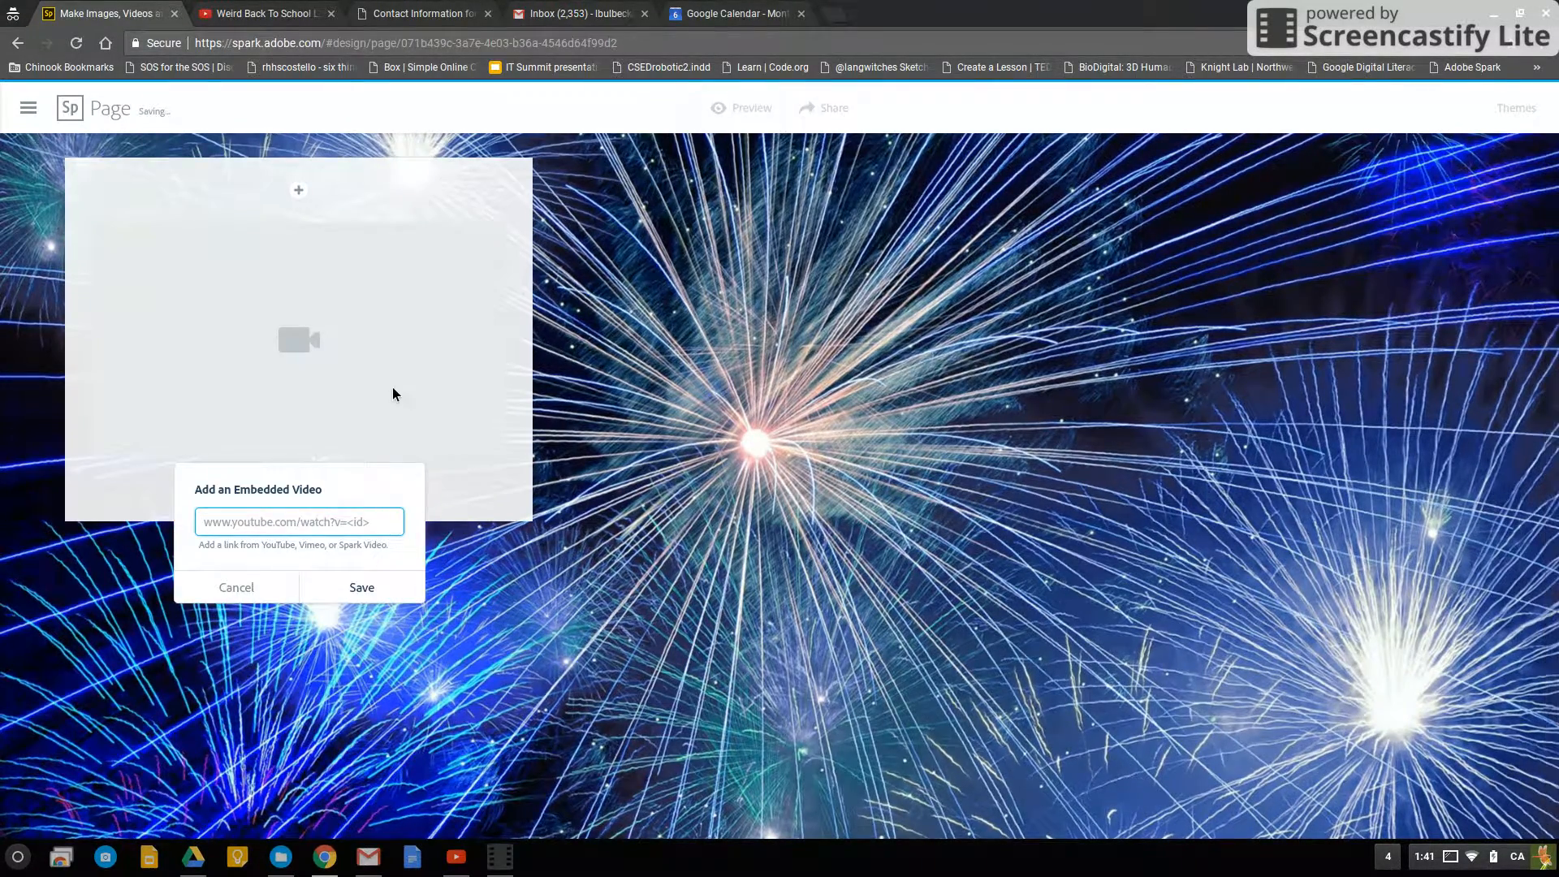
left_click(299, 17)
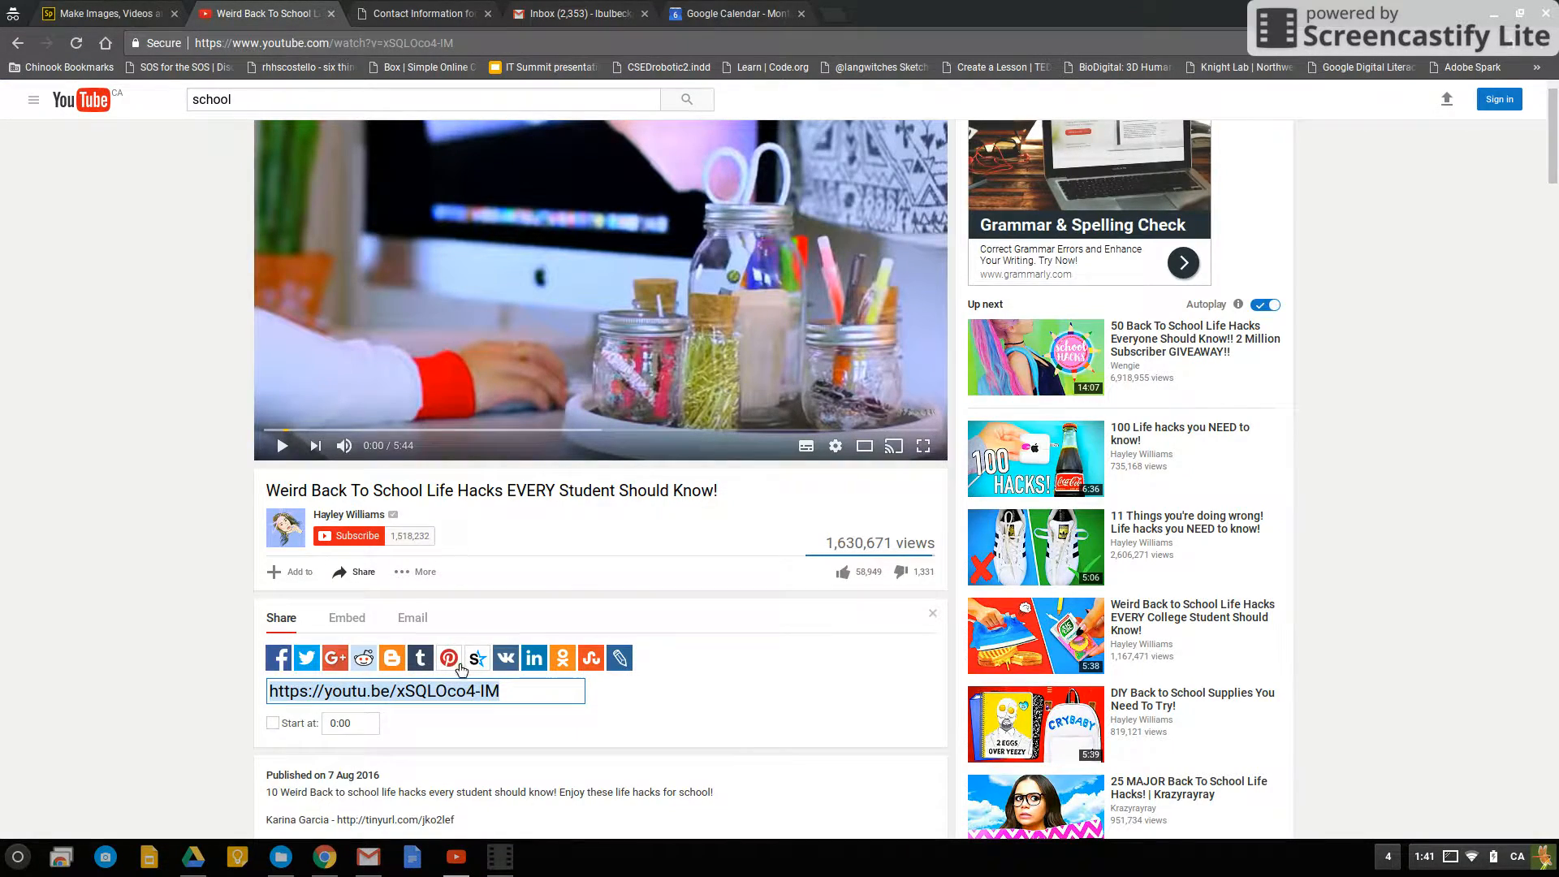
scroll(499, 585, "up", 1)
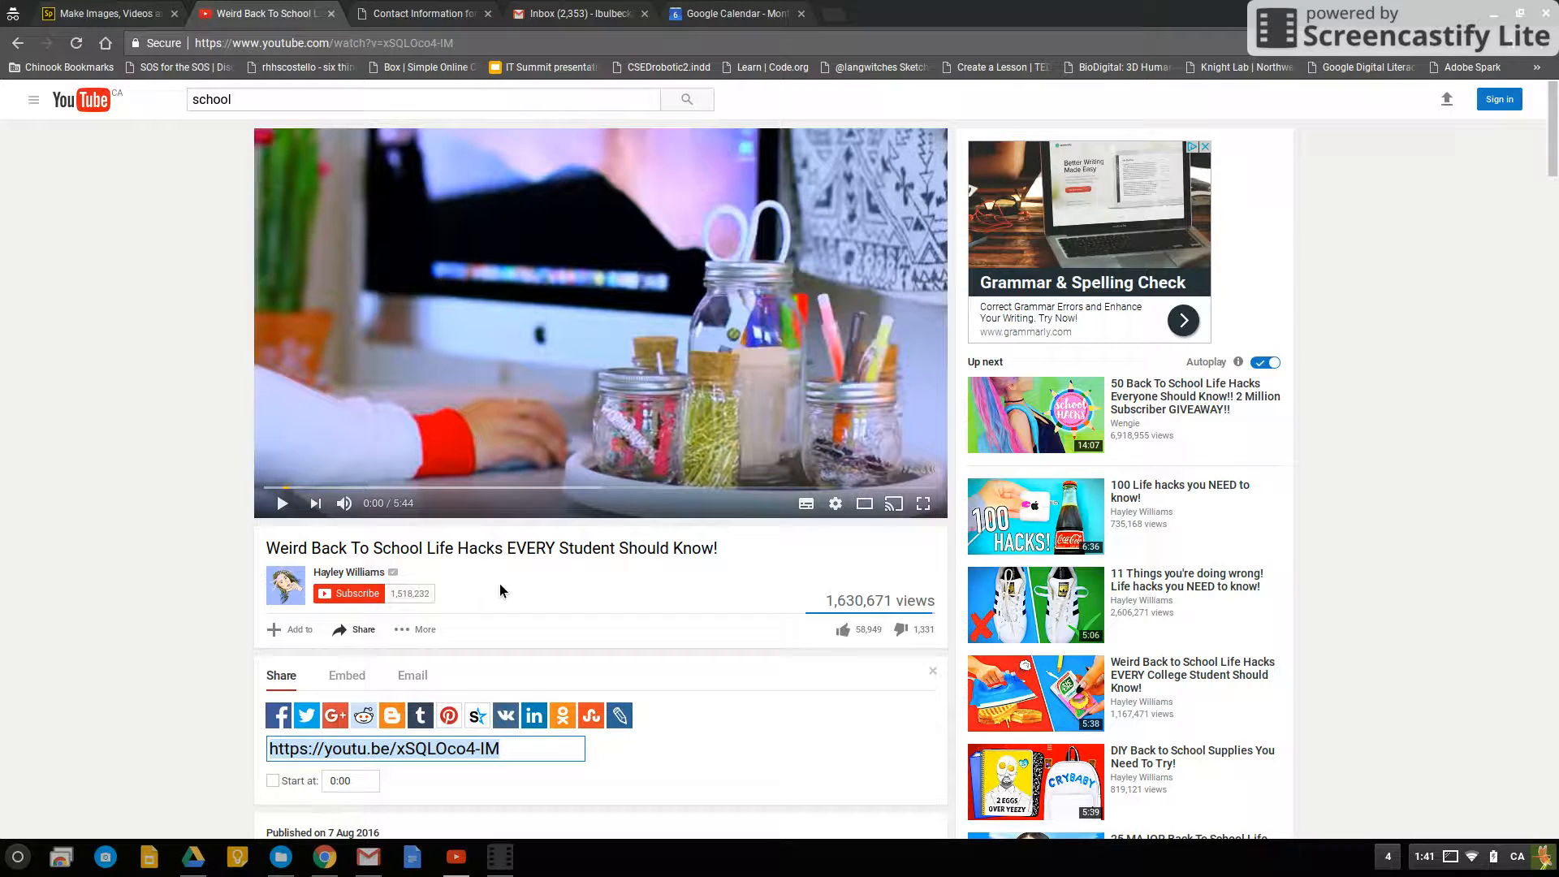
left_click(363, 637)
left_click(364, 639)
left_click(342, 759)
key("ctrl+c")
left_click(130, 13)
key("ctrl+v")
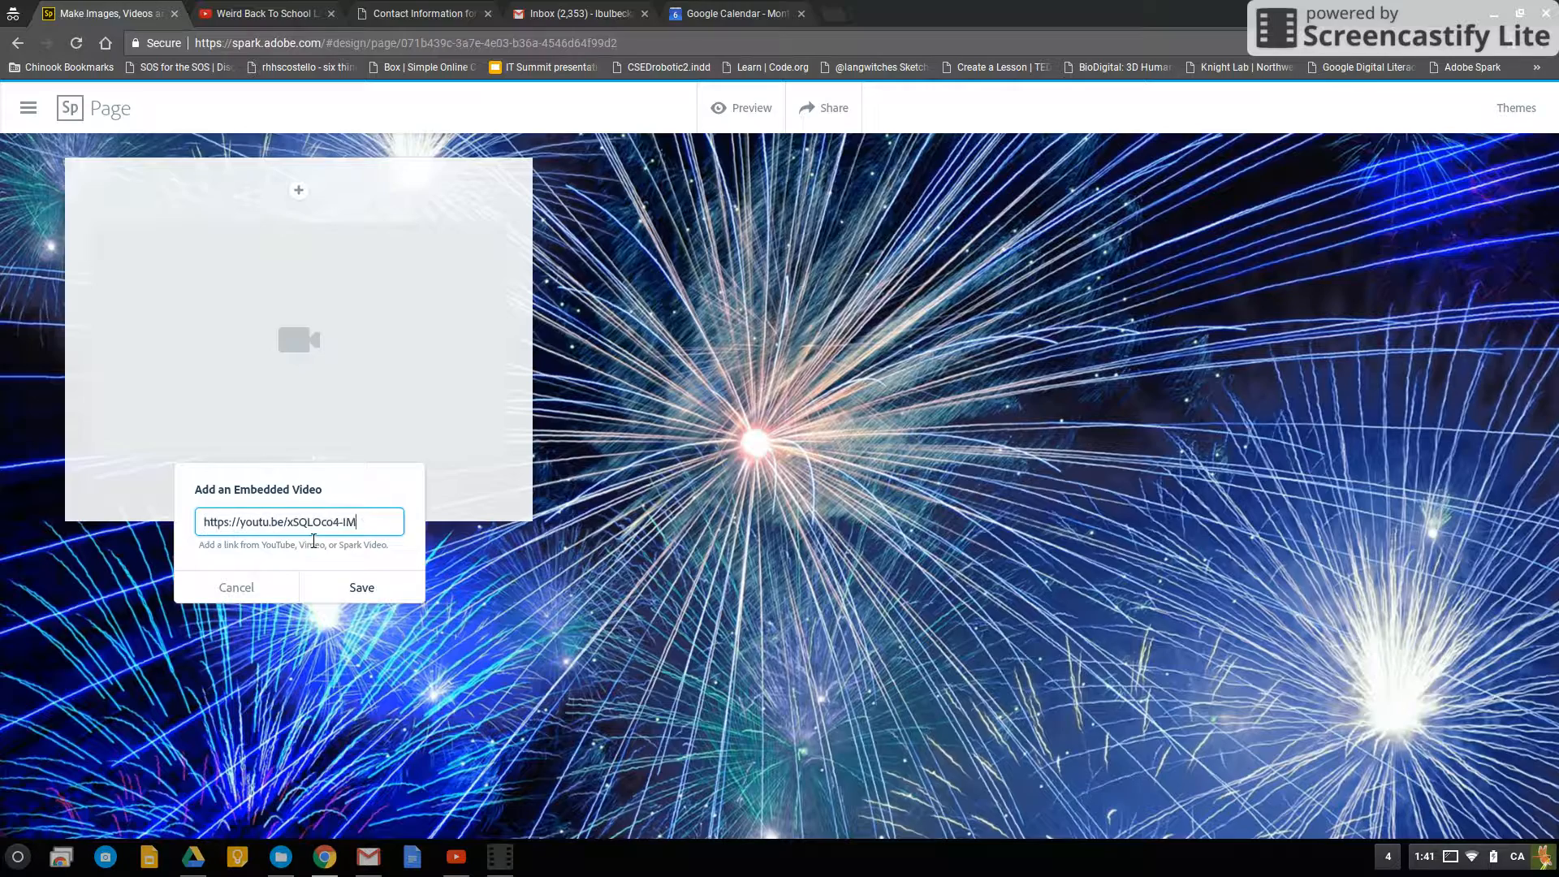
left_click(344, 596)
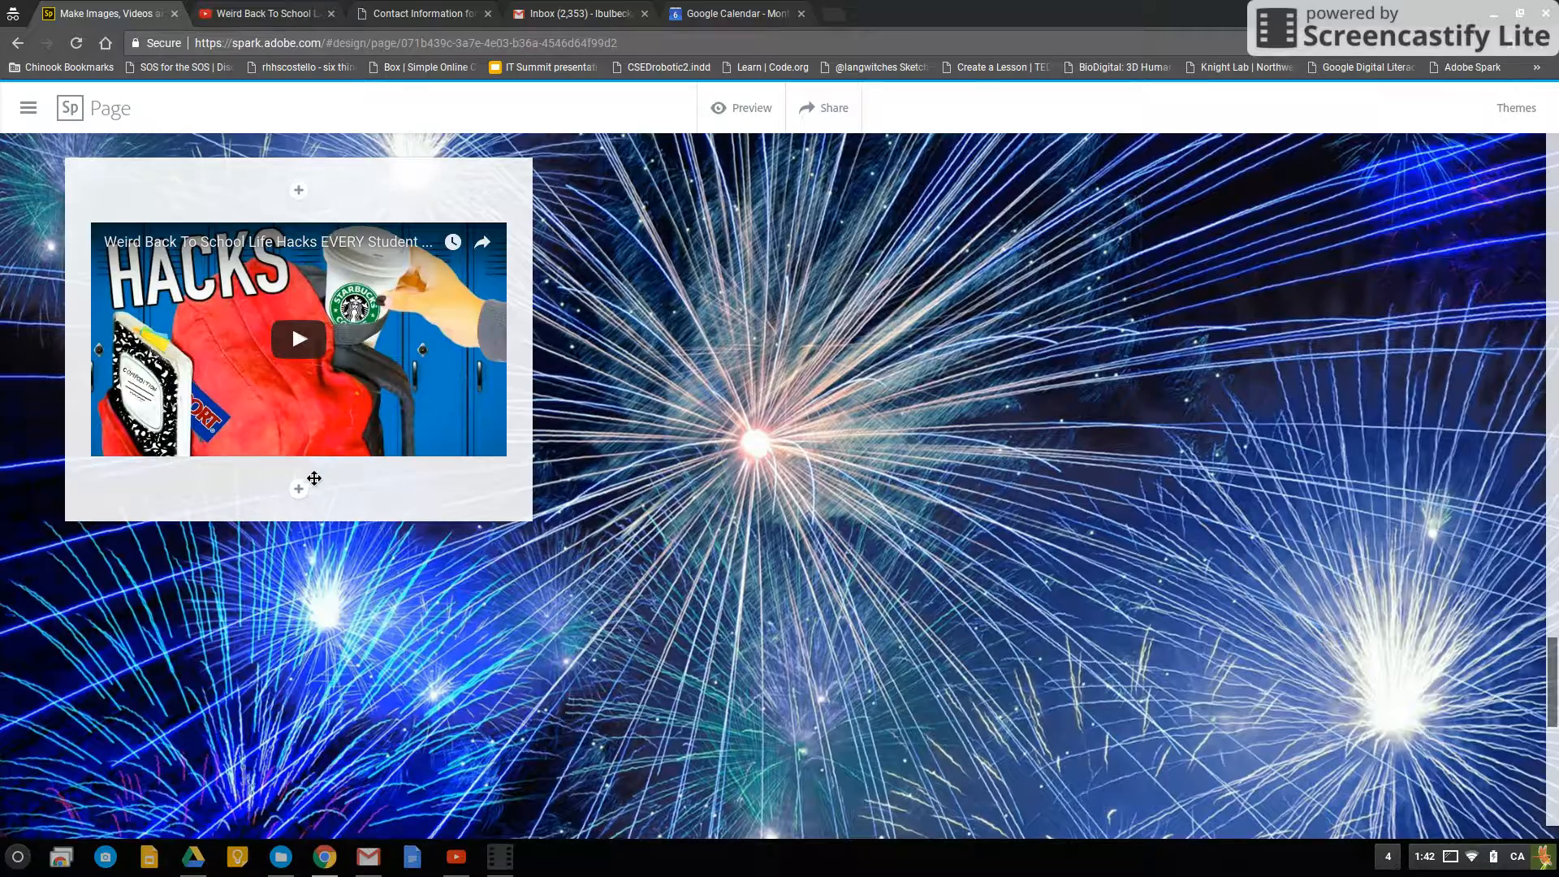
scroll(368, 471, "up", 2)
scroll(368, 472, "down", 3)
scroll(368, 473, "down", 6)
scroll(369, 474, "up", 7)
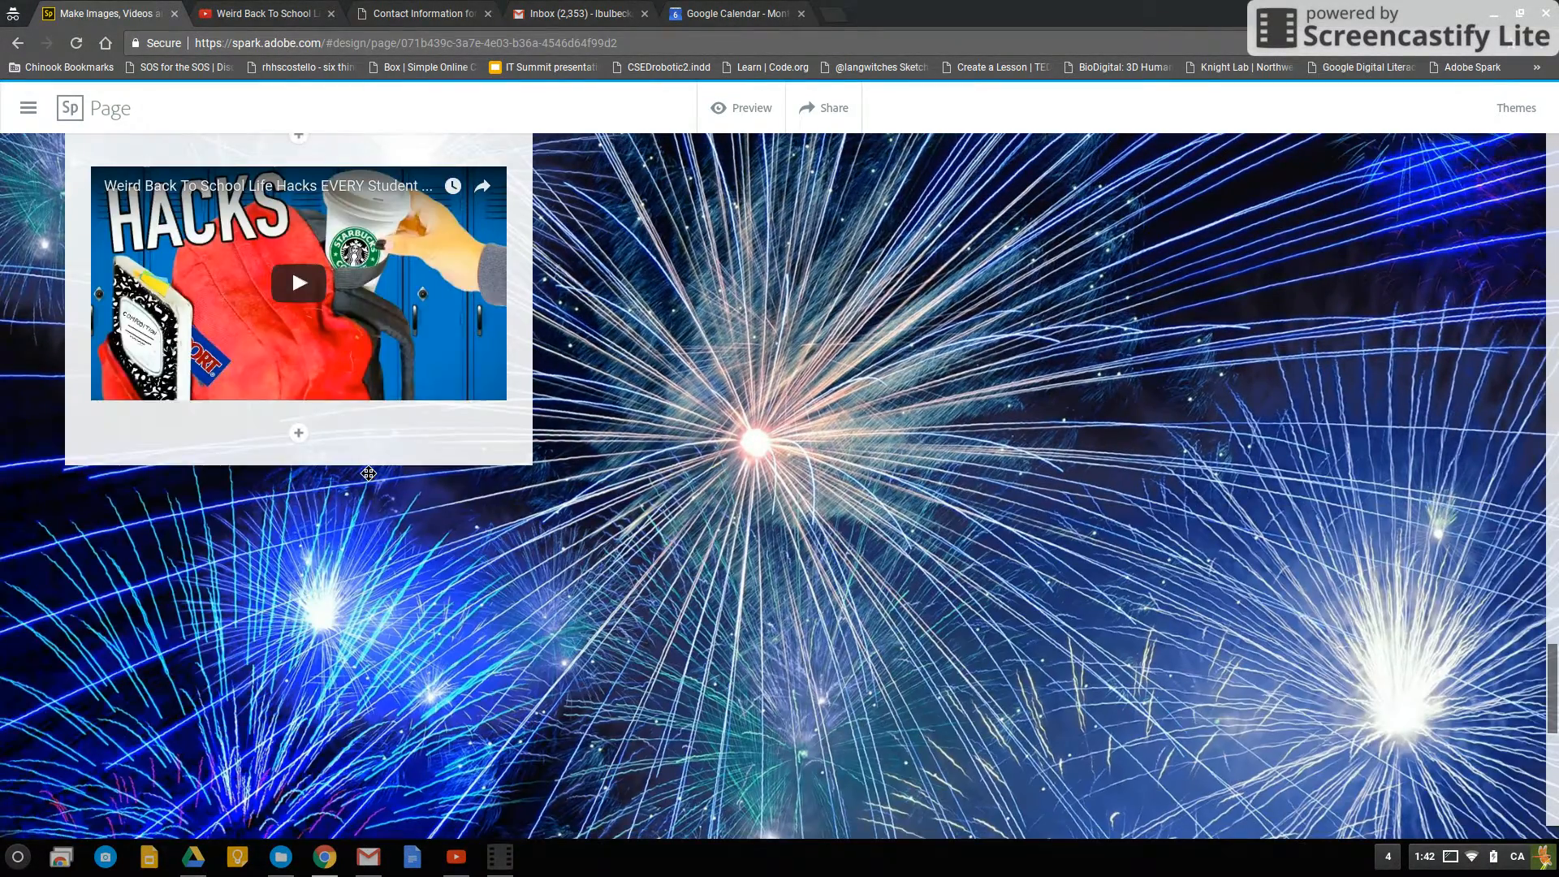
scroll(369, 474, "up", 2)
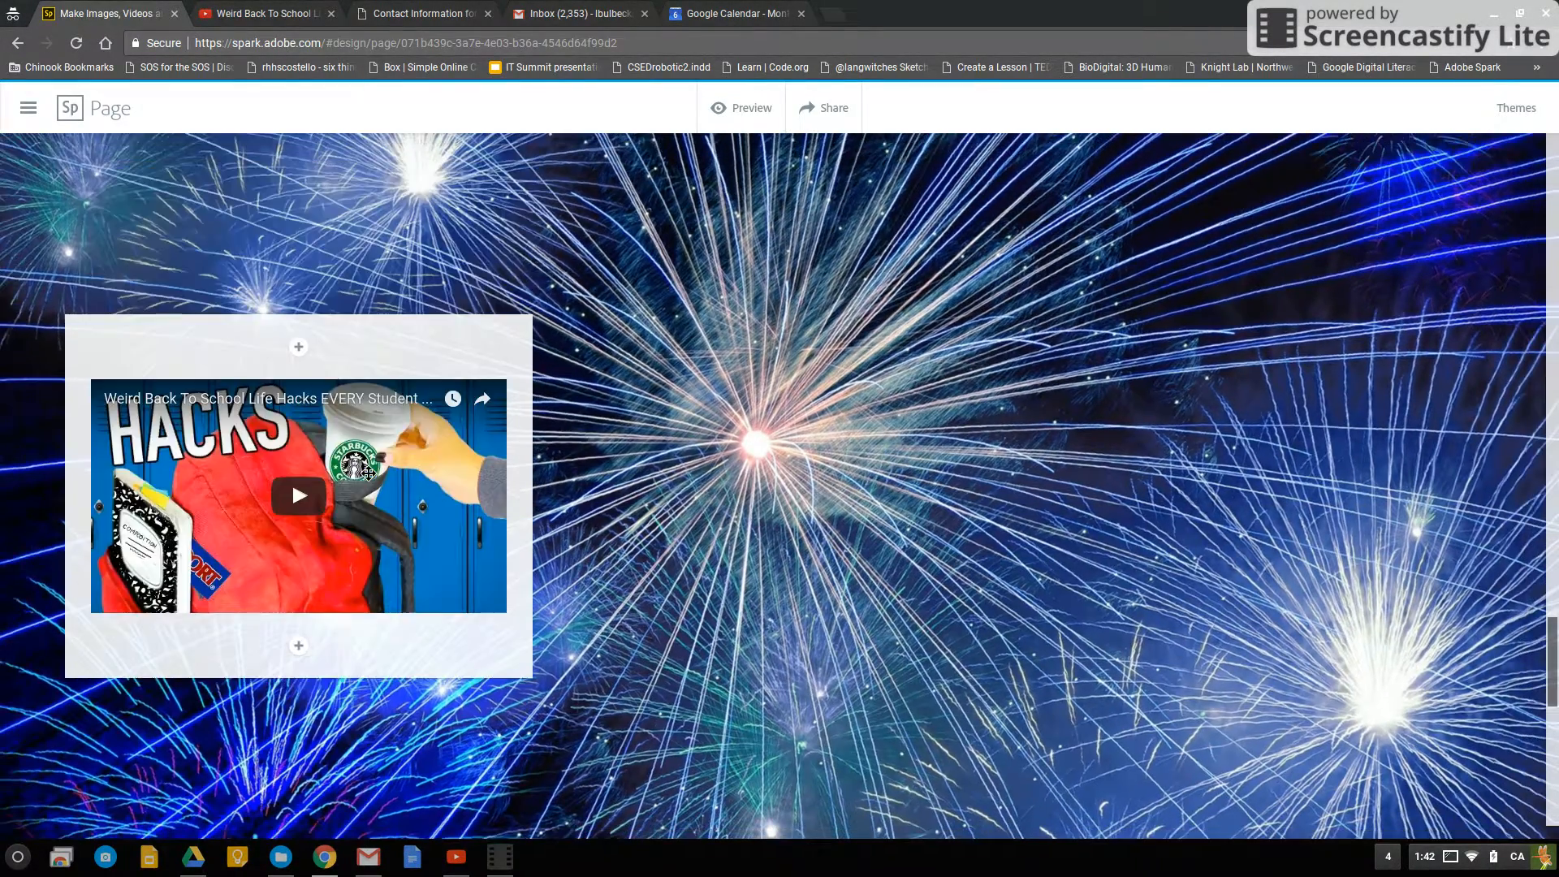
left_click(300, 646)
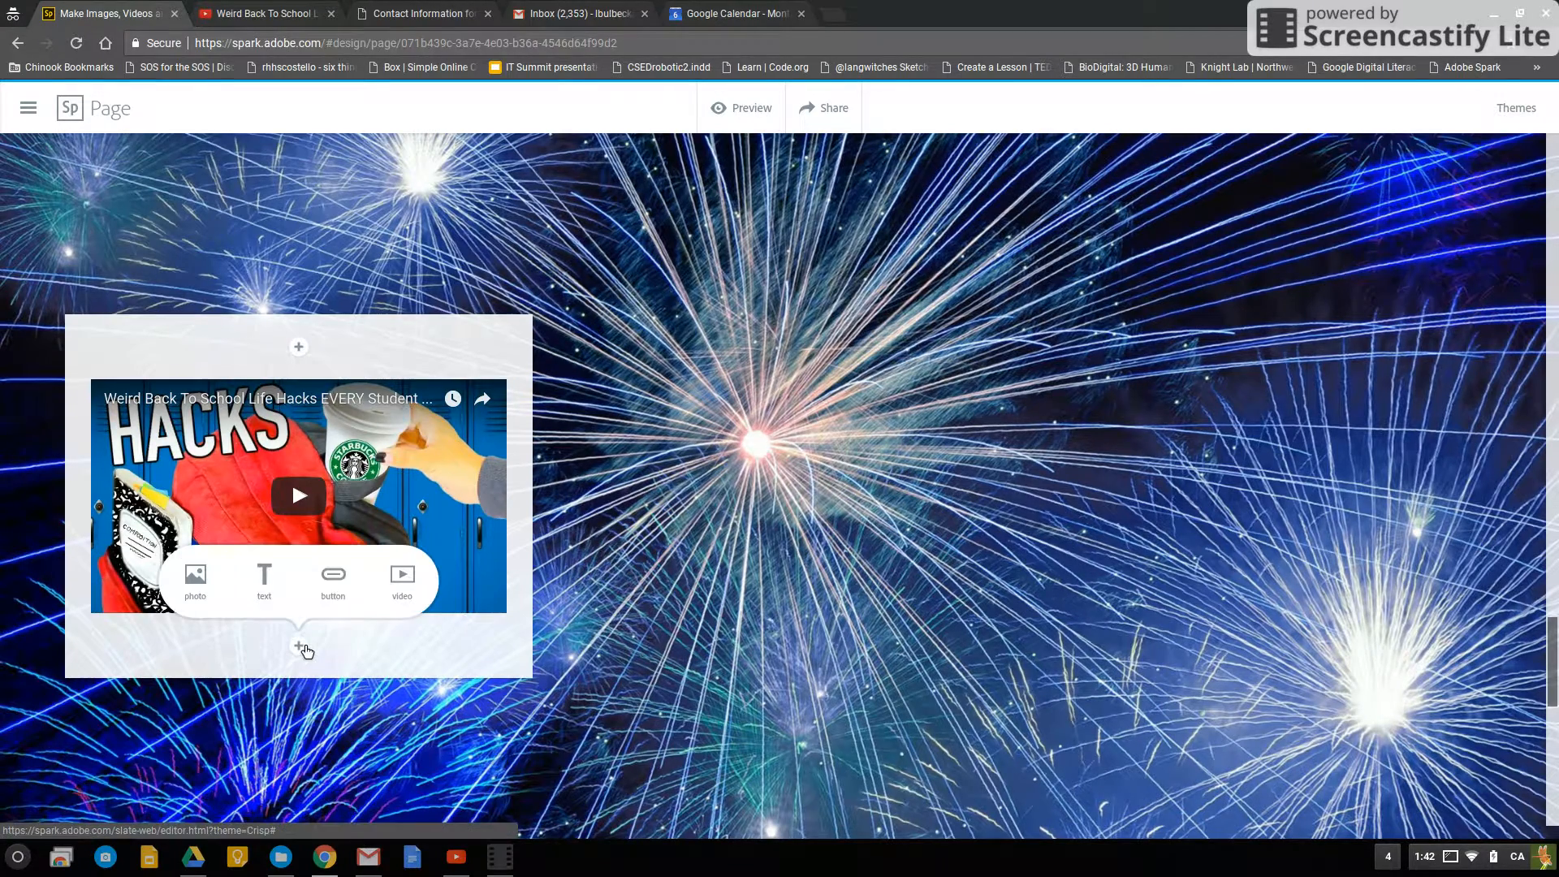
left_click(335, 578)
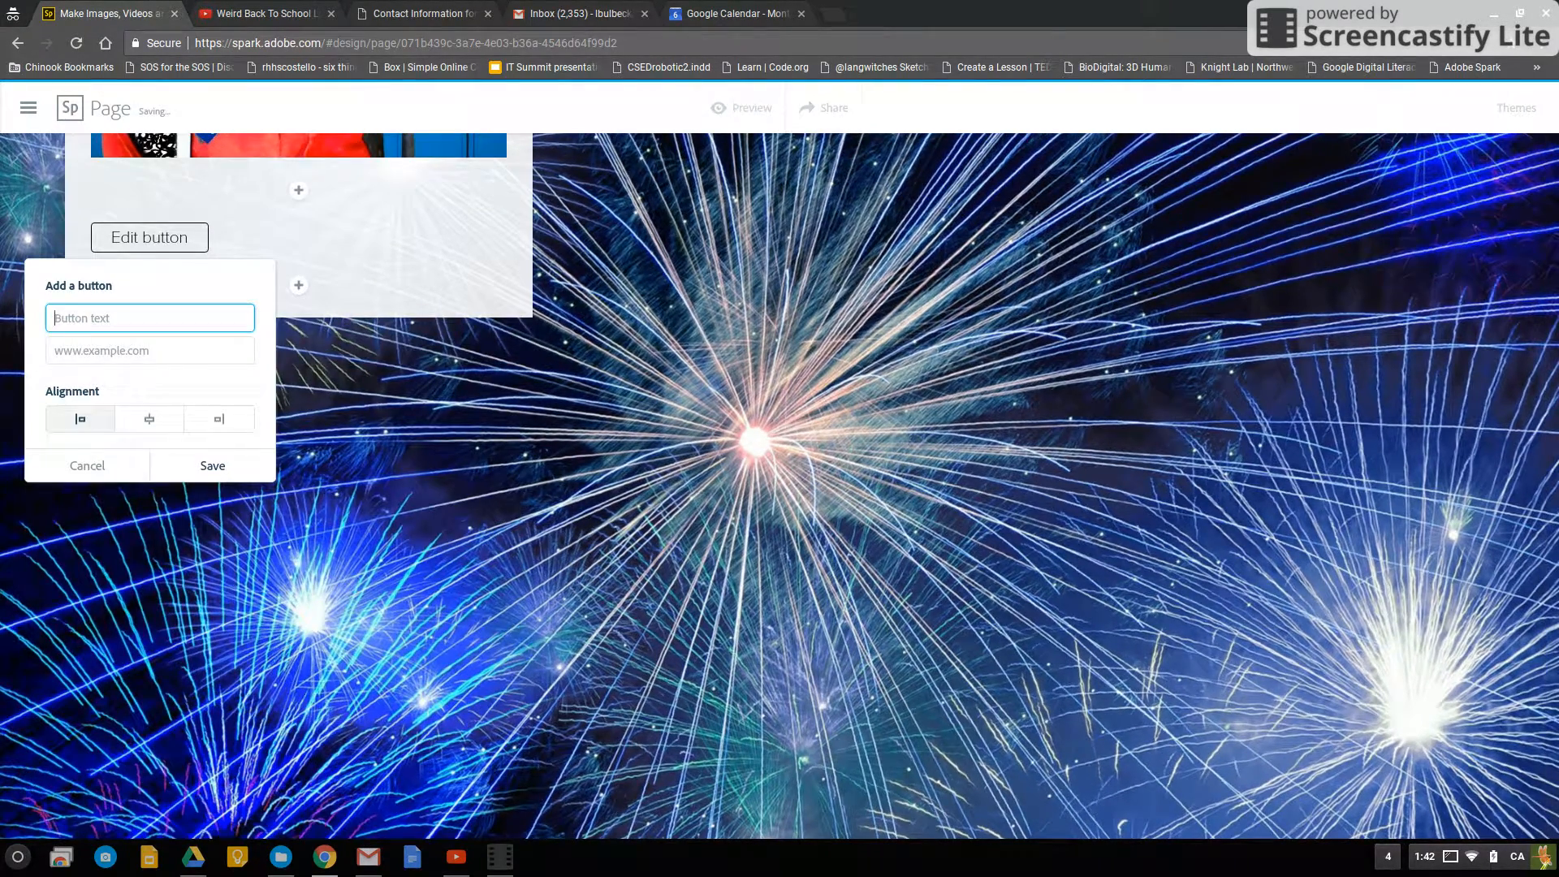
type("Google search")
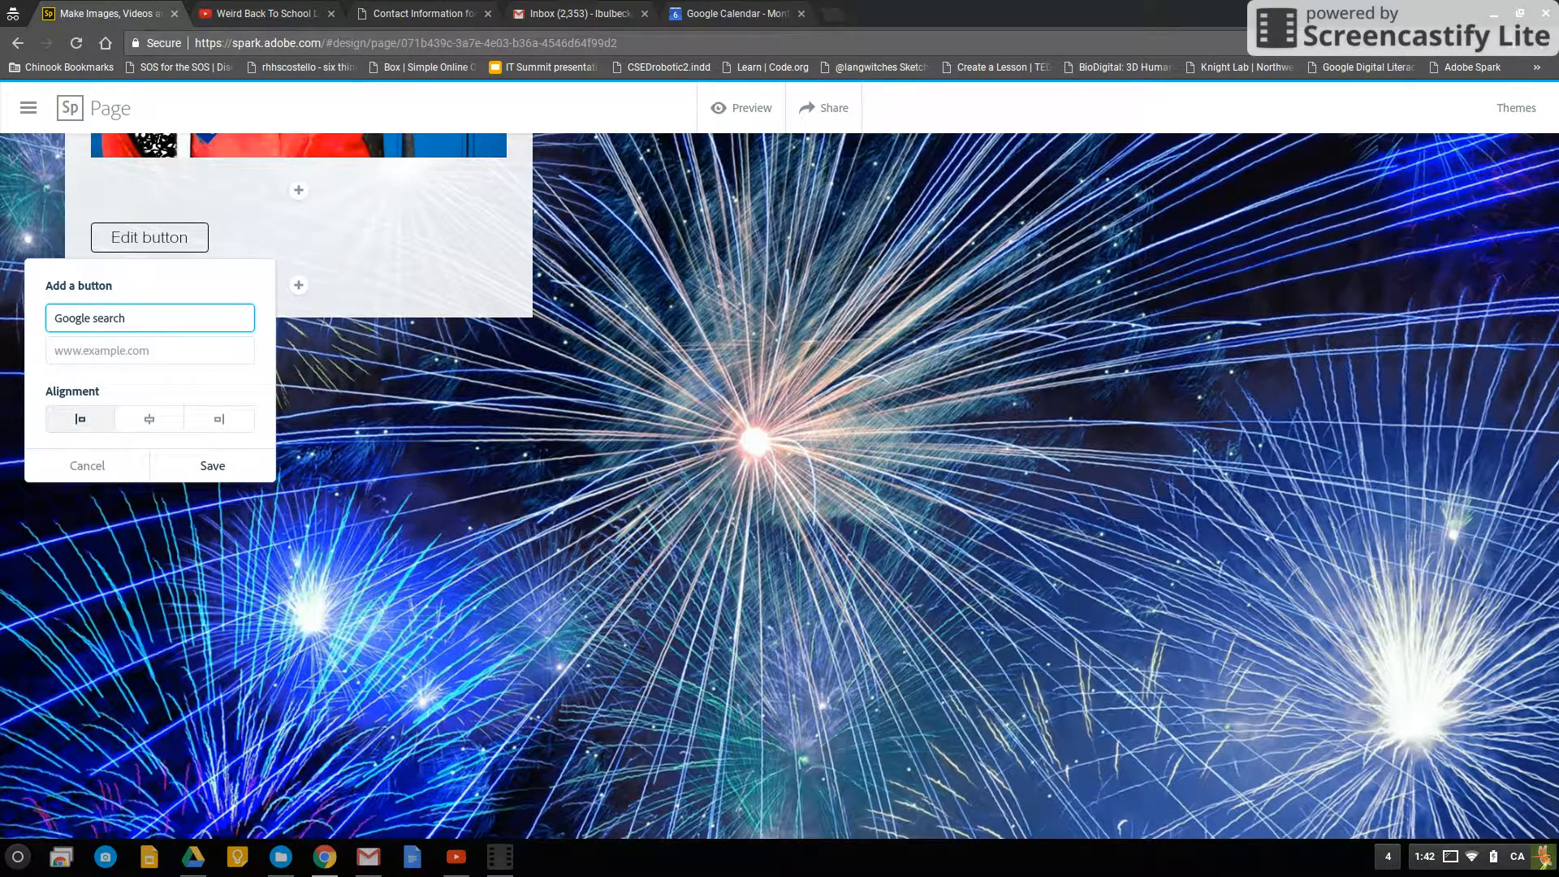
left_click(228, 352)
type("ww")
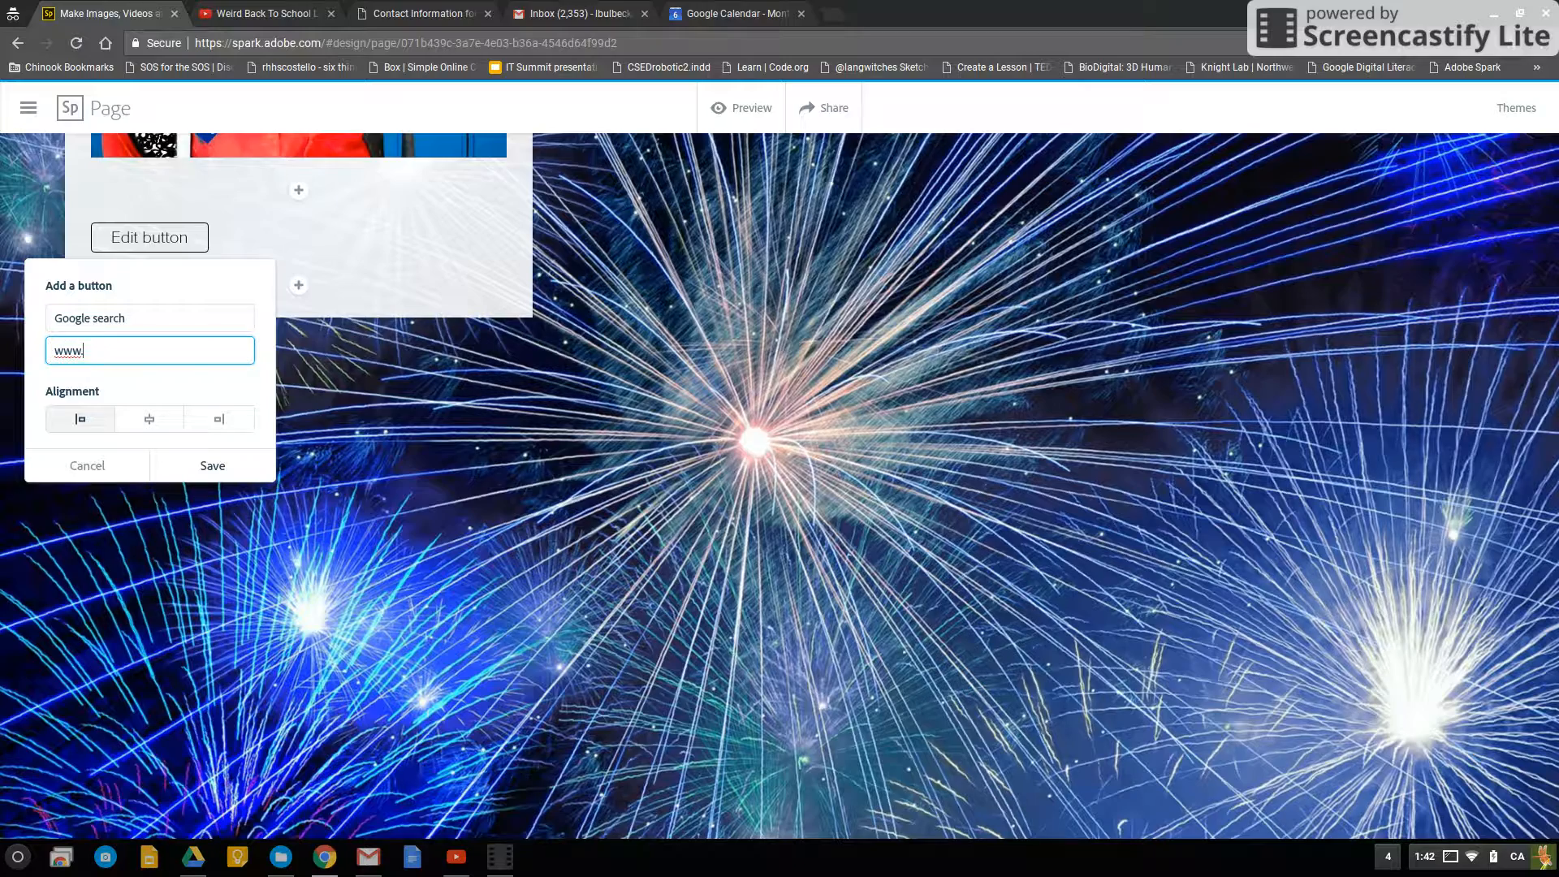
type("w.google.ca")
left_click(199, 468)
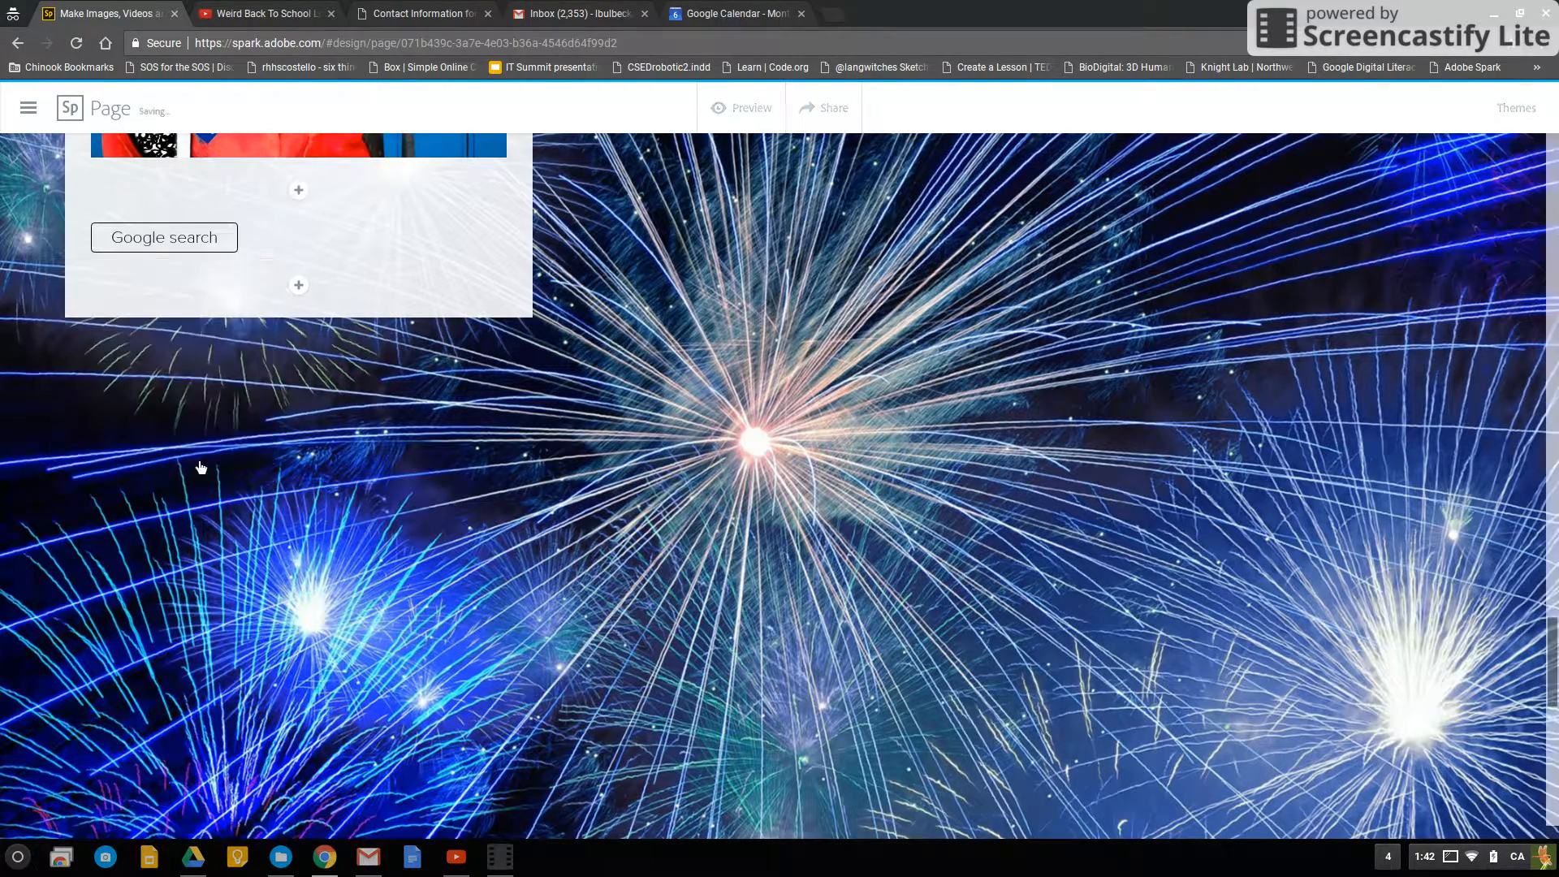
Center the "Google search" button in its panel and save the change
left_click(195, 240)
left_click(143, 202)
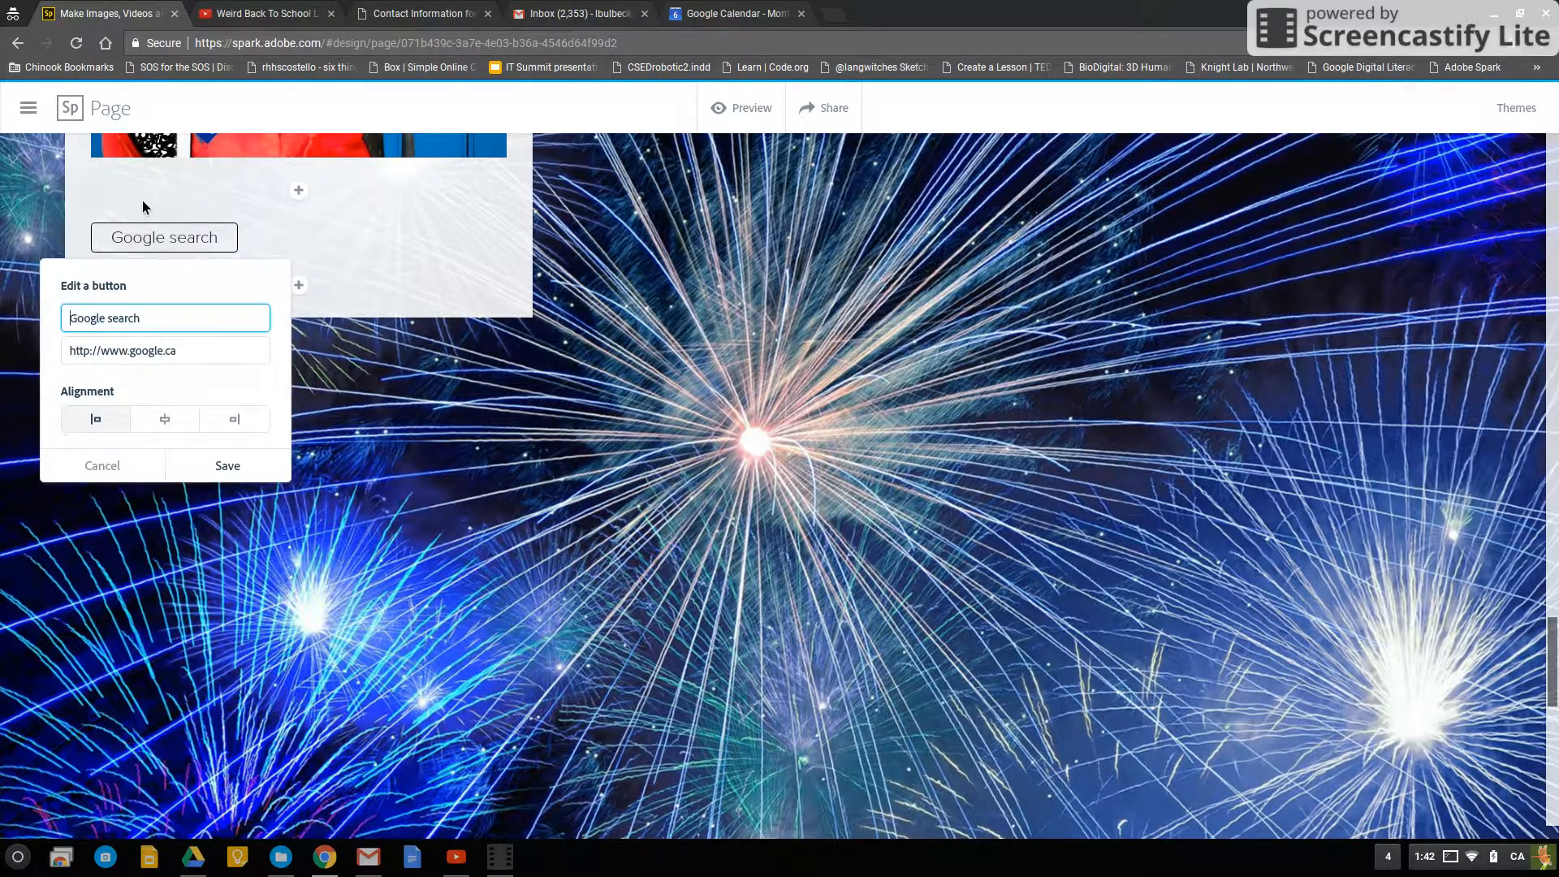
left_click(173, 428)
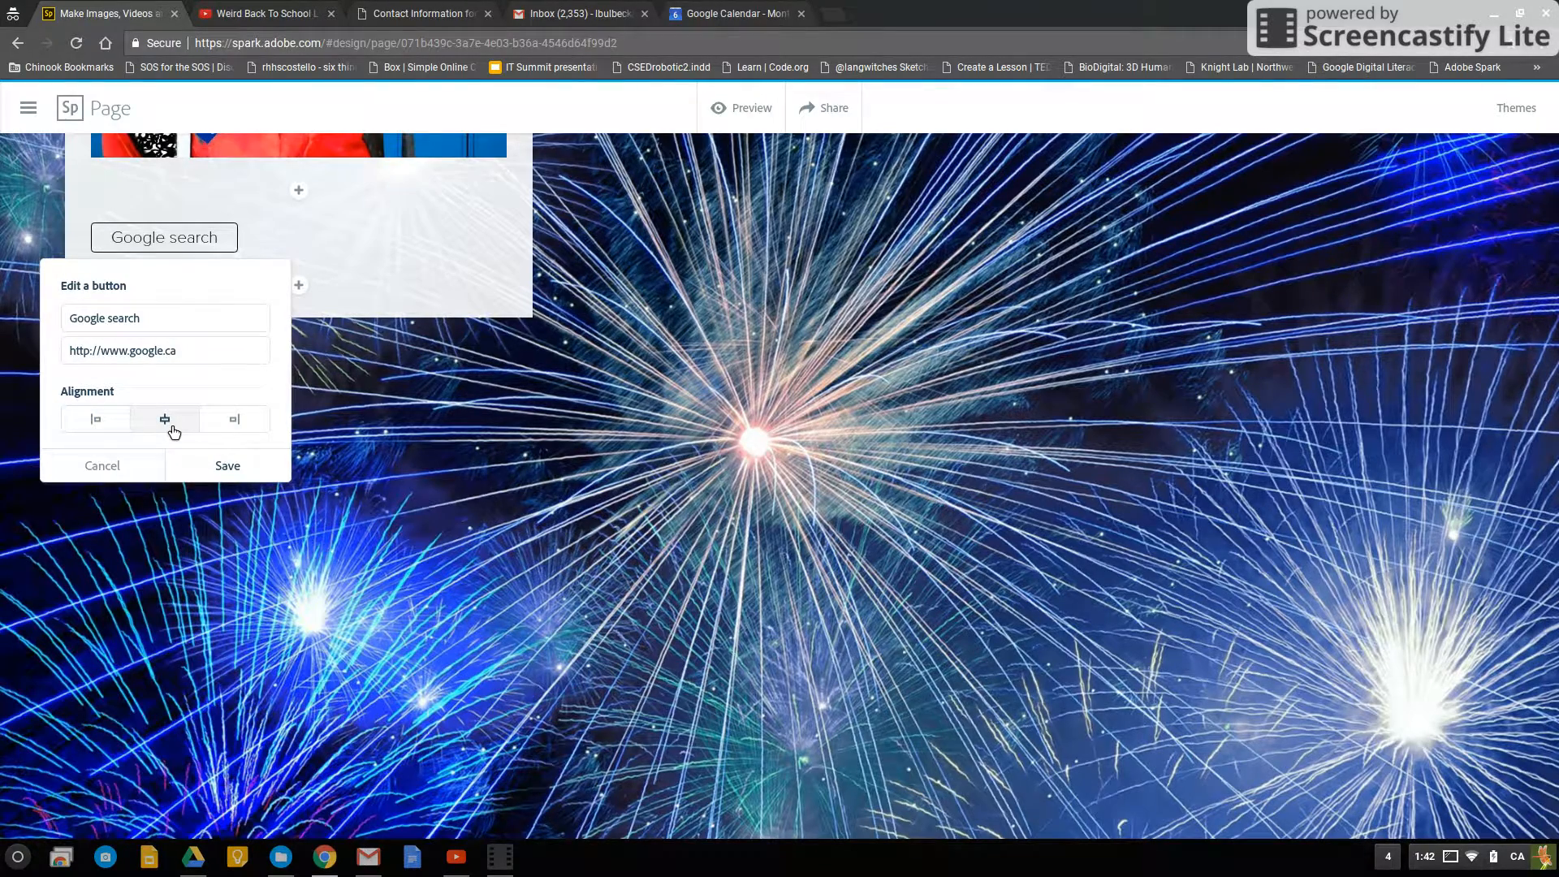
left_click(227, 466)
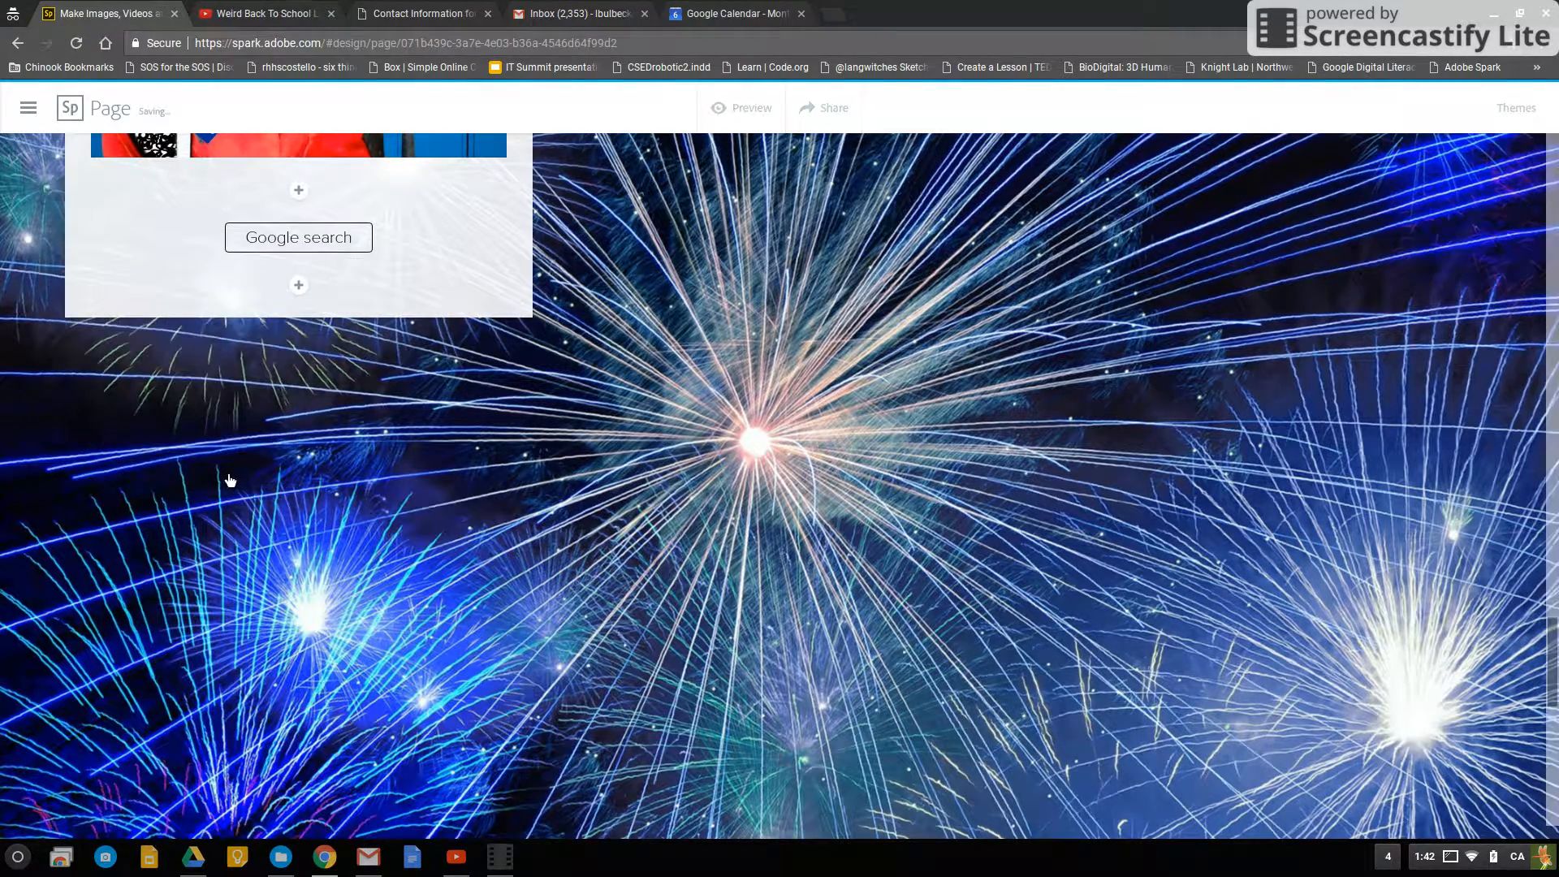
Move the "New Year New Fun New Adventures" panel to the right side of the "2017" photo
scroll(420, 372, "up", 10)
scroll(420, 373, "up", 10)
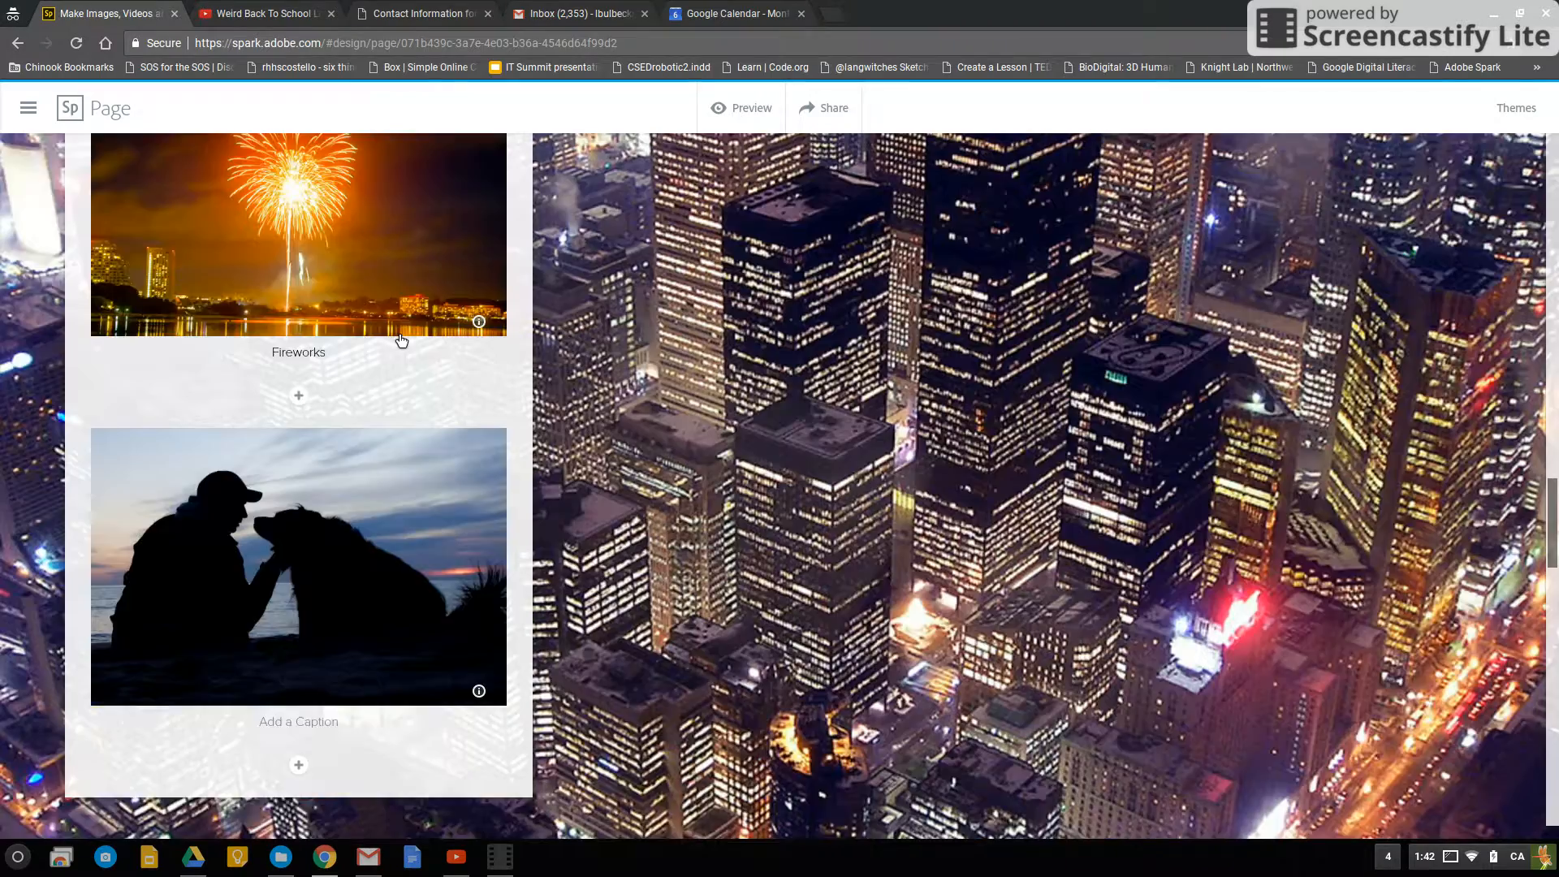
scroll(413, 324, "up", 5)
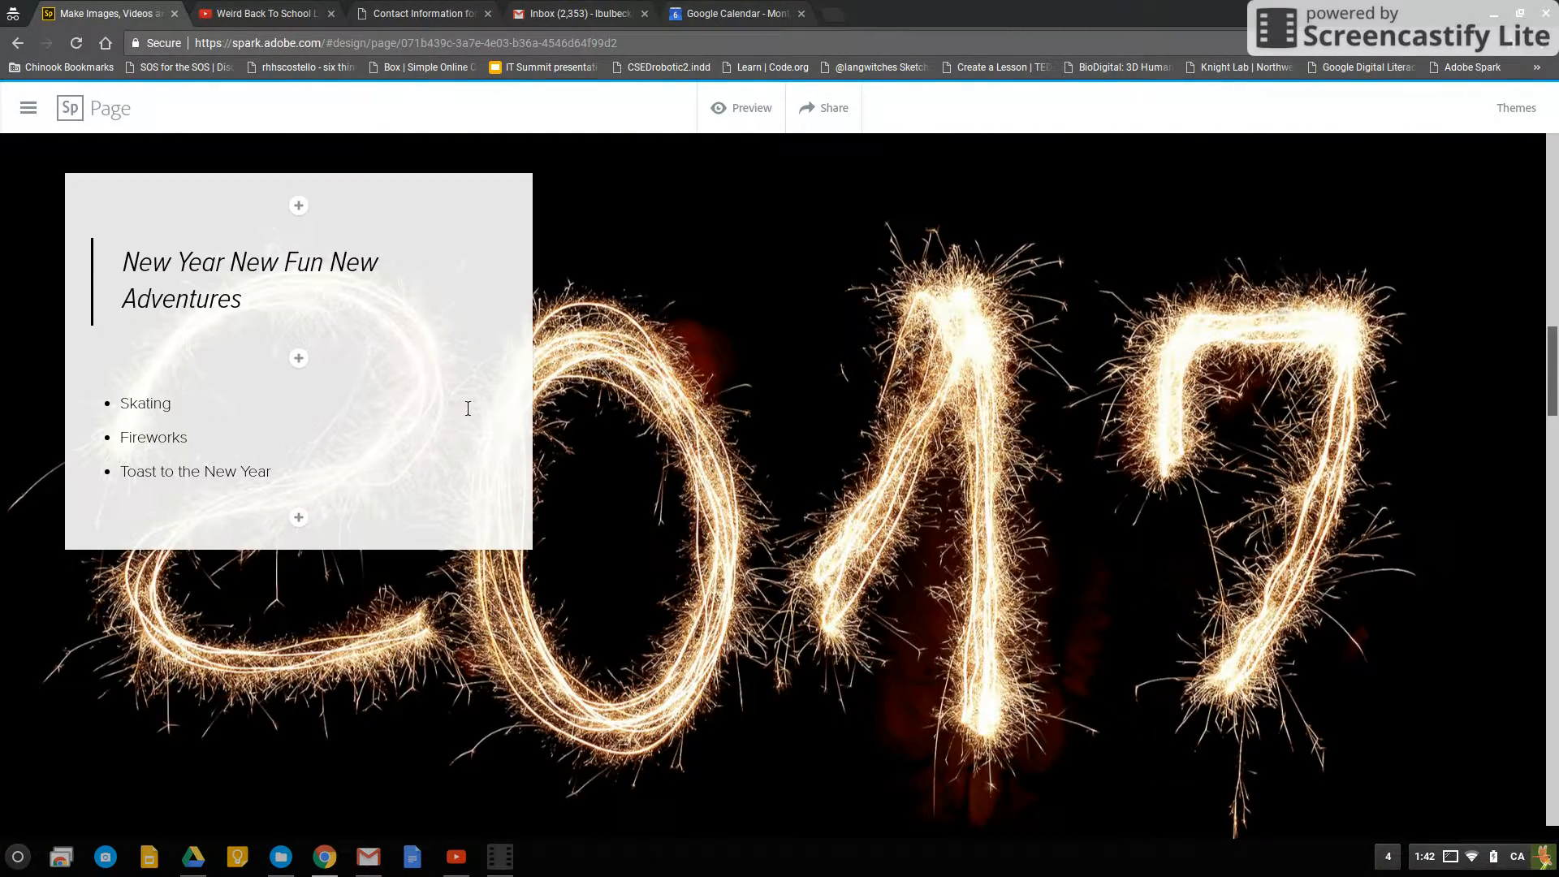
left_click_drag(456, 393, 908, 393)
left_click_drag(999, 480, 1438, 698)
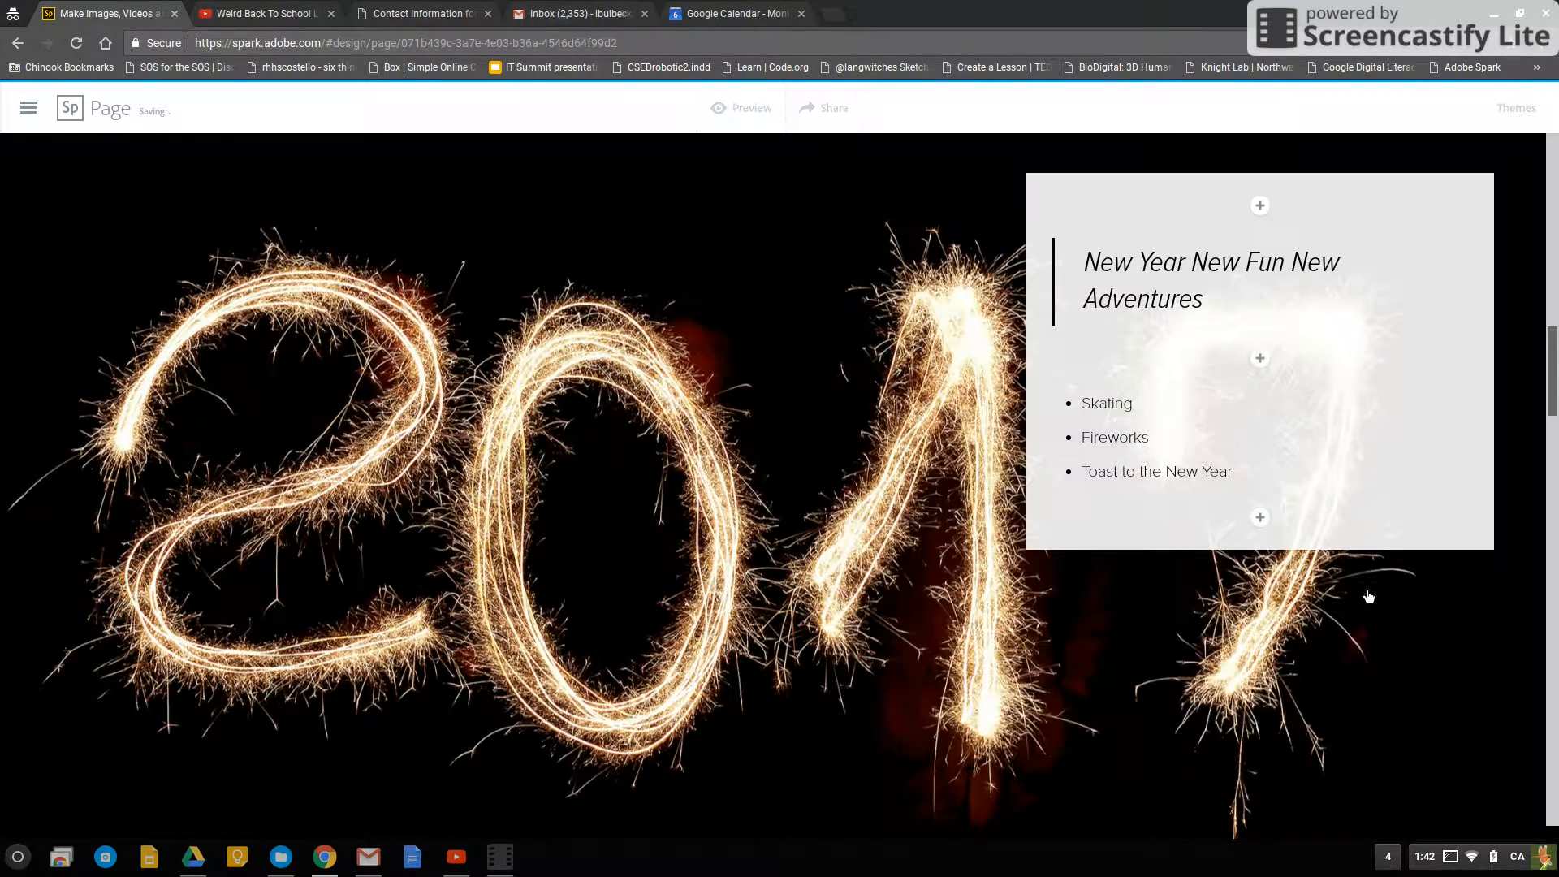
Add the pink and purple fireworks photo from the "new years" photo results below the glideshow
scroll(1369, 597, "down", 10)
scroll(1064, 538, "down", 10)
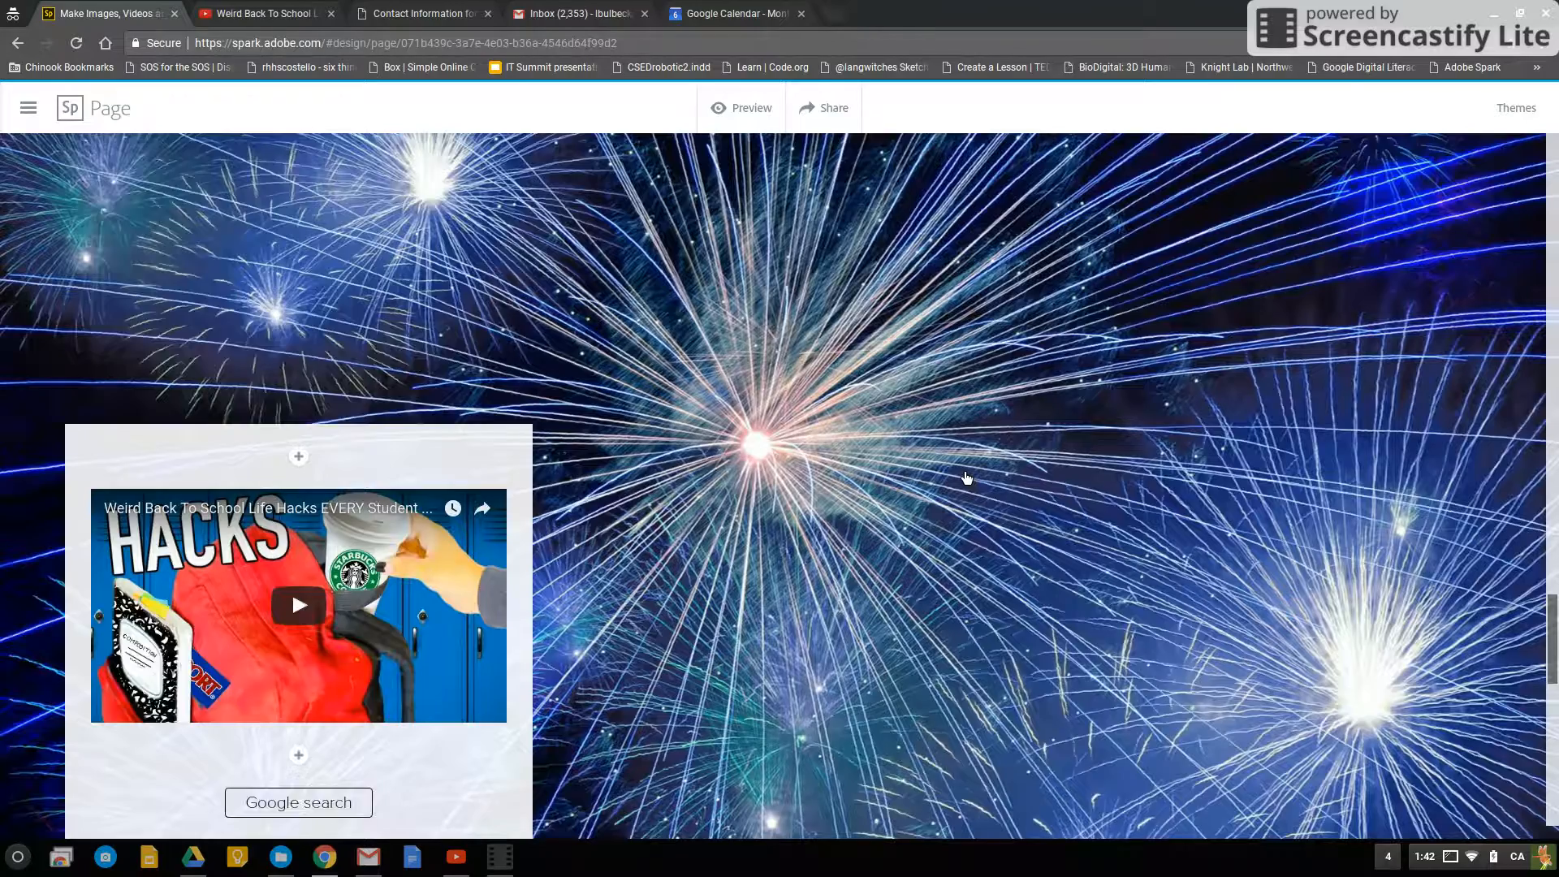
scroll(967, 477, "down", 5)
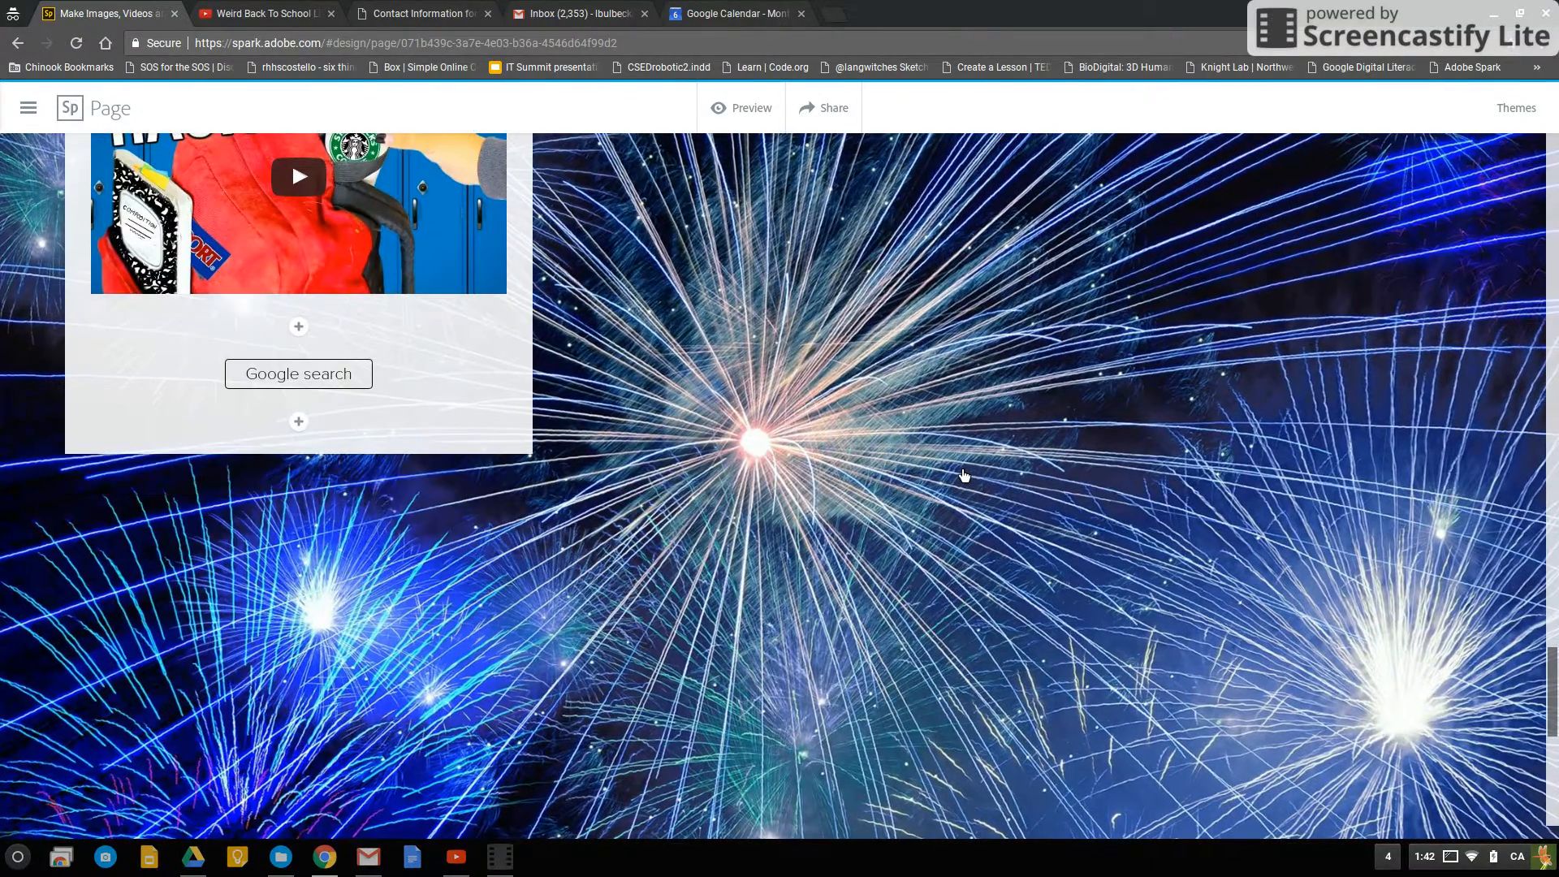
scroll(965, 475, "down", 5)
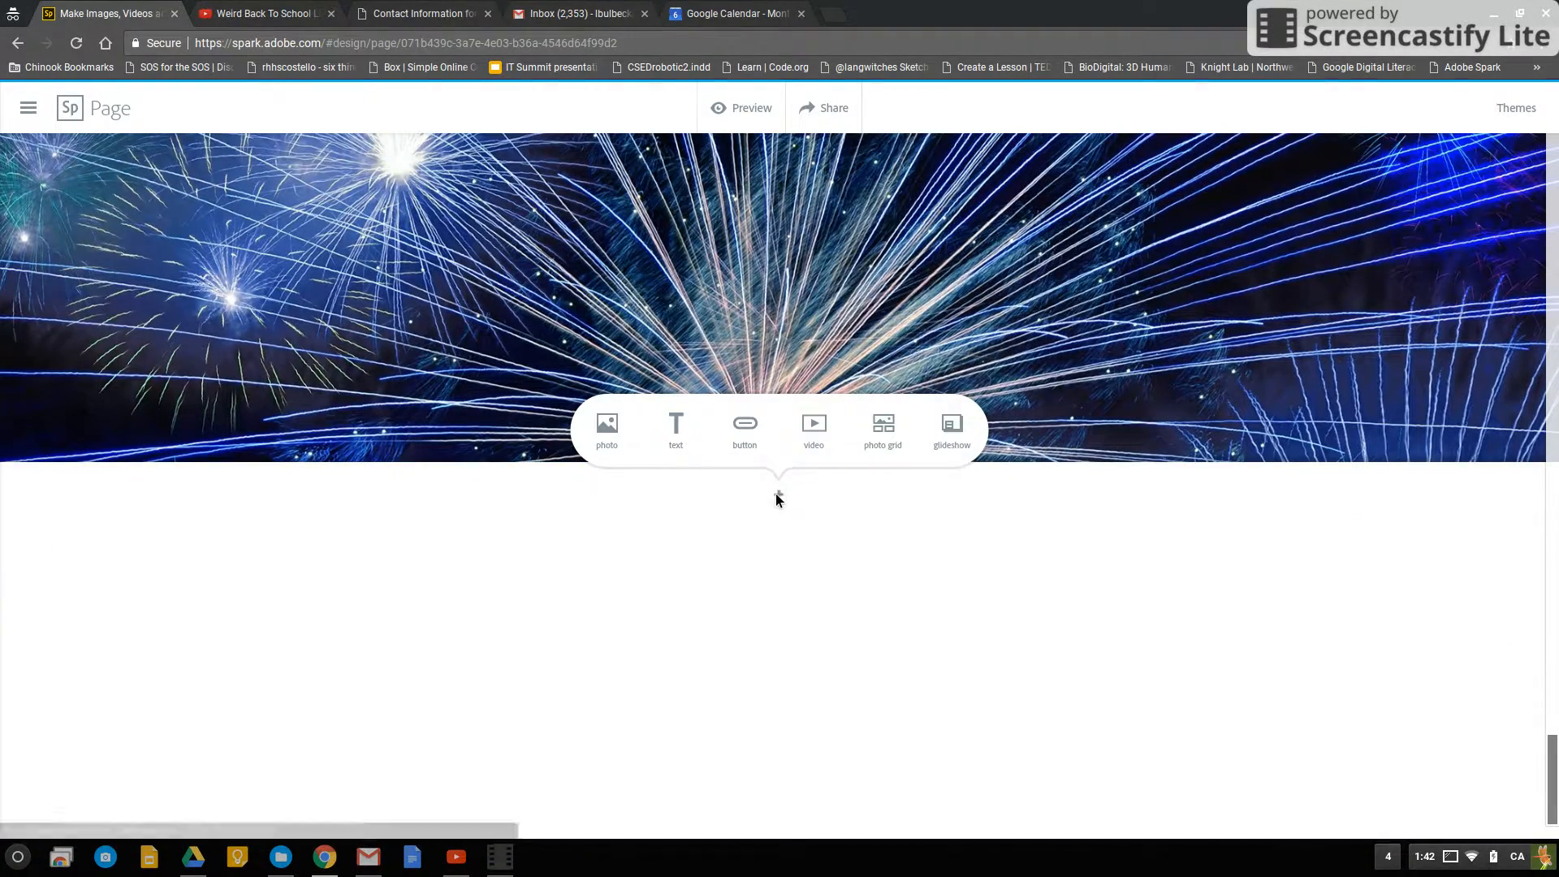
left_click(608, 439)
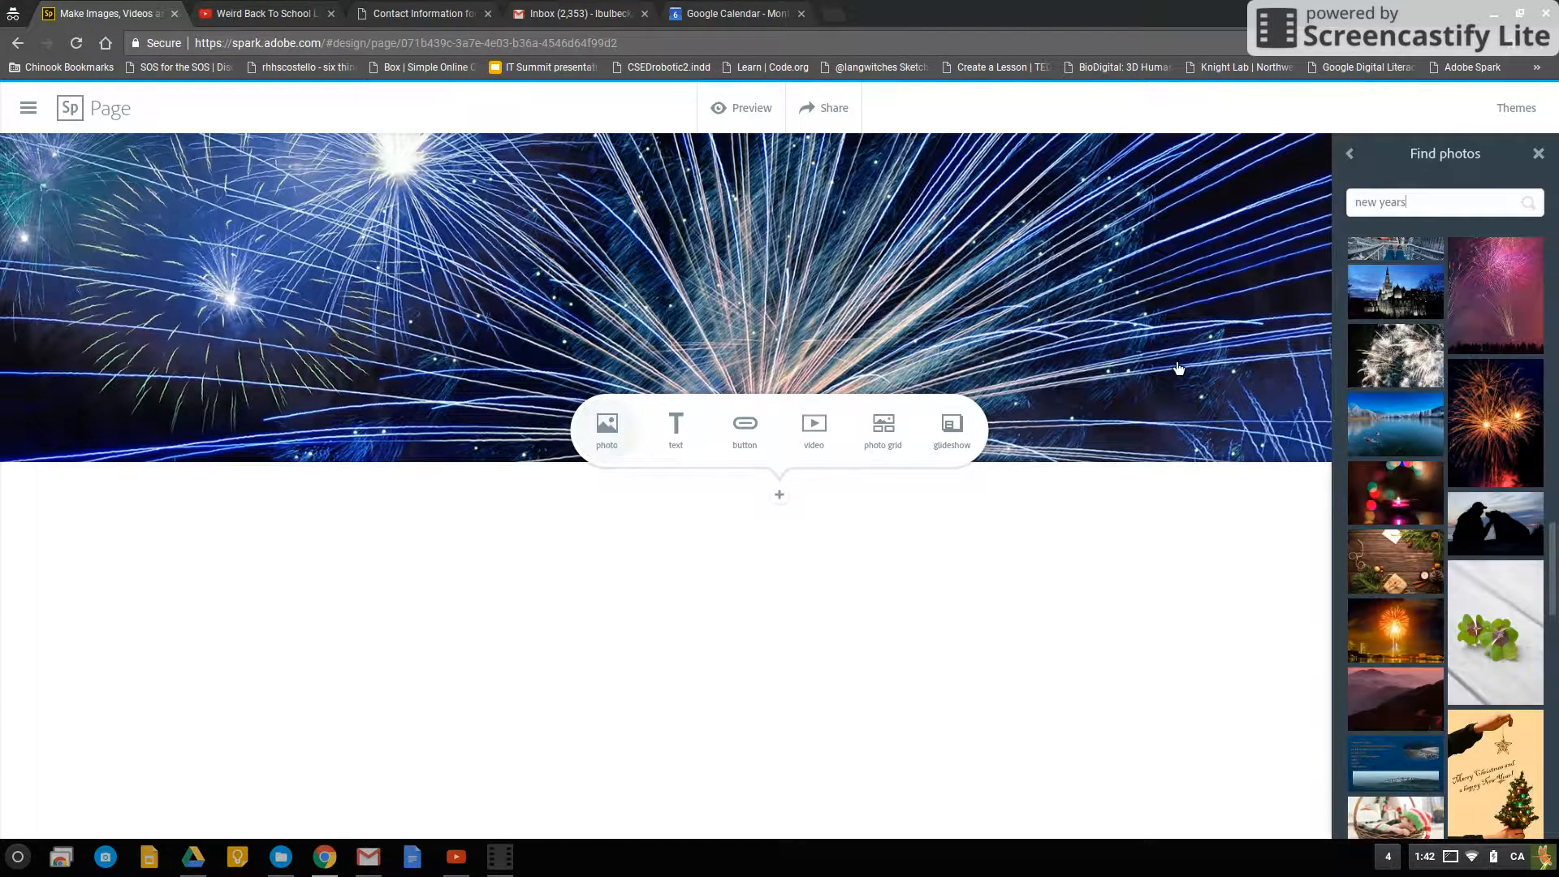
left_click(1446, 353)
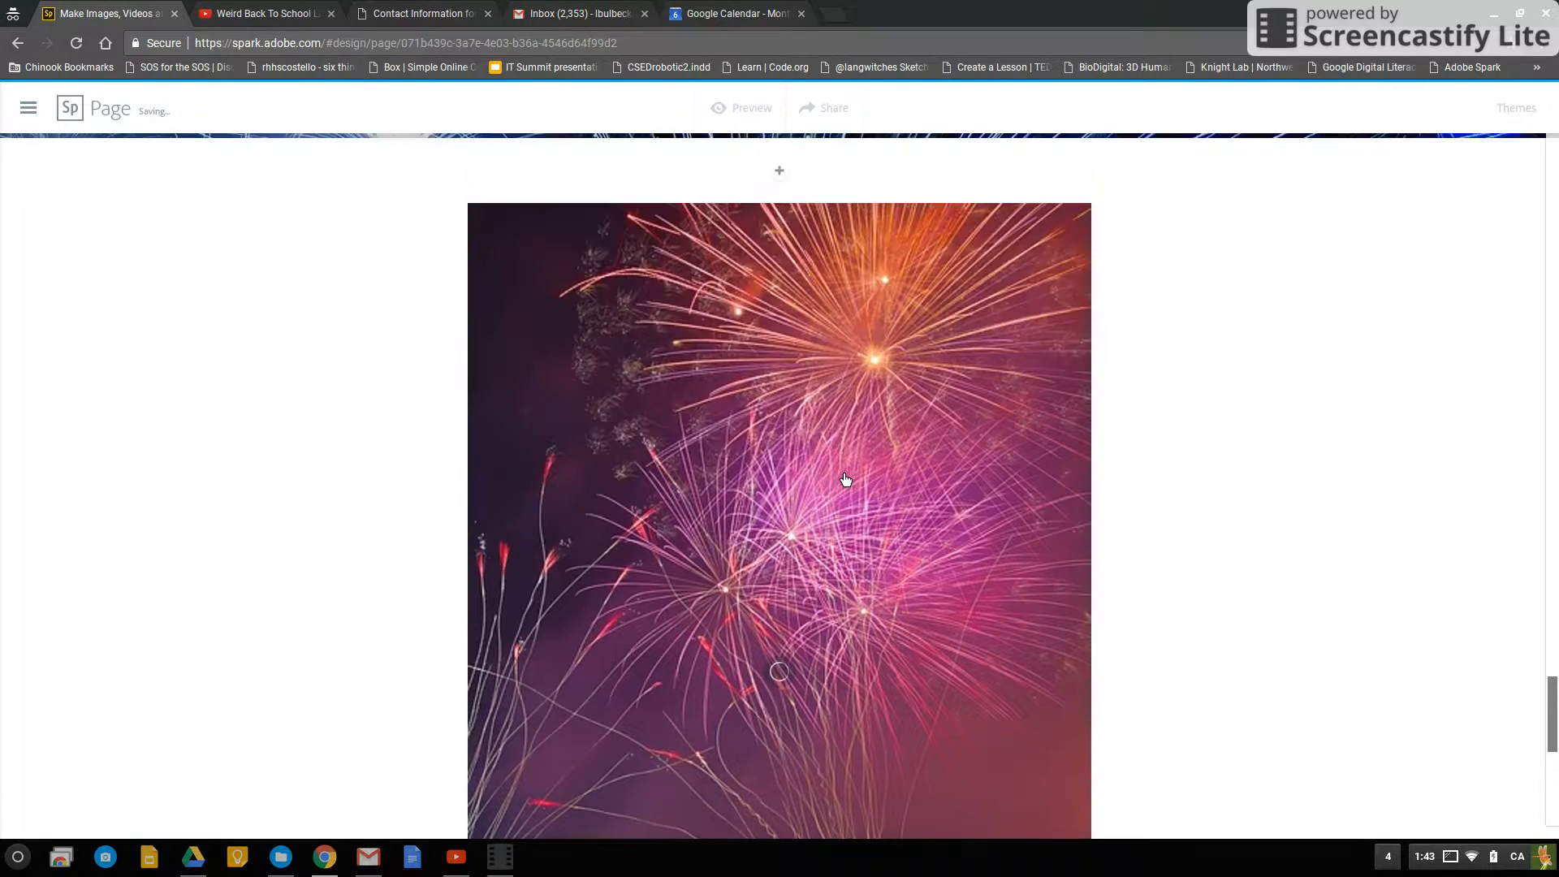
scroll(846, 474, "up", 2)
scroll(847, 473, "down", 6)
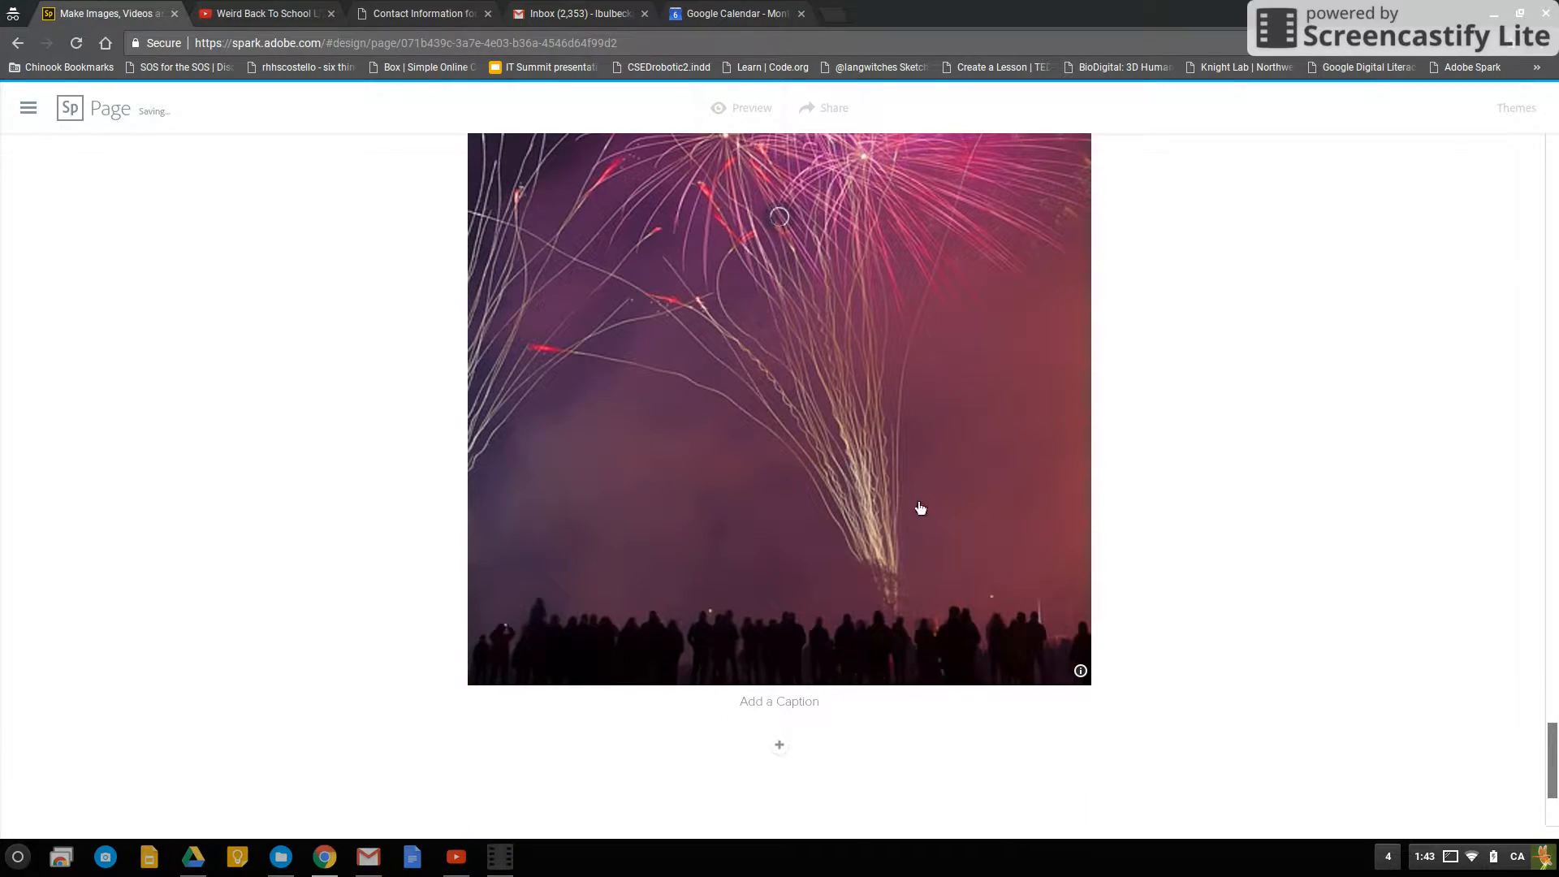
scroll(916, 645, "up", 10)
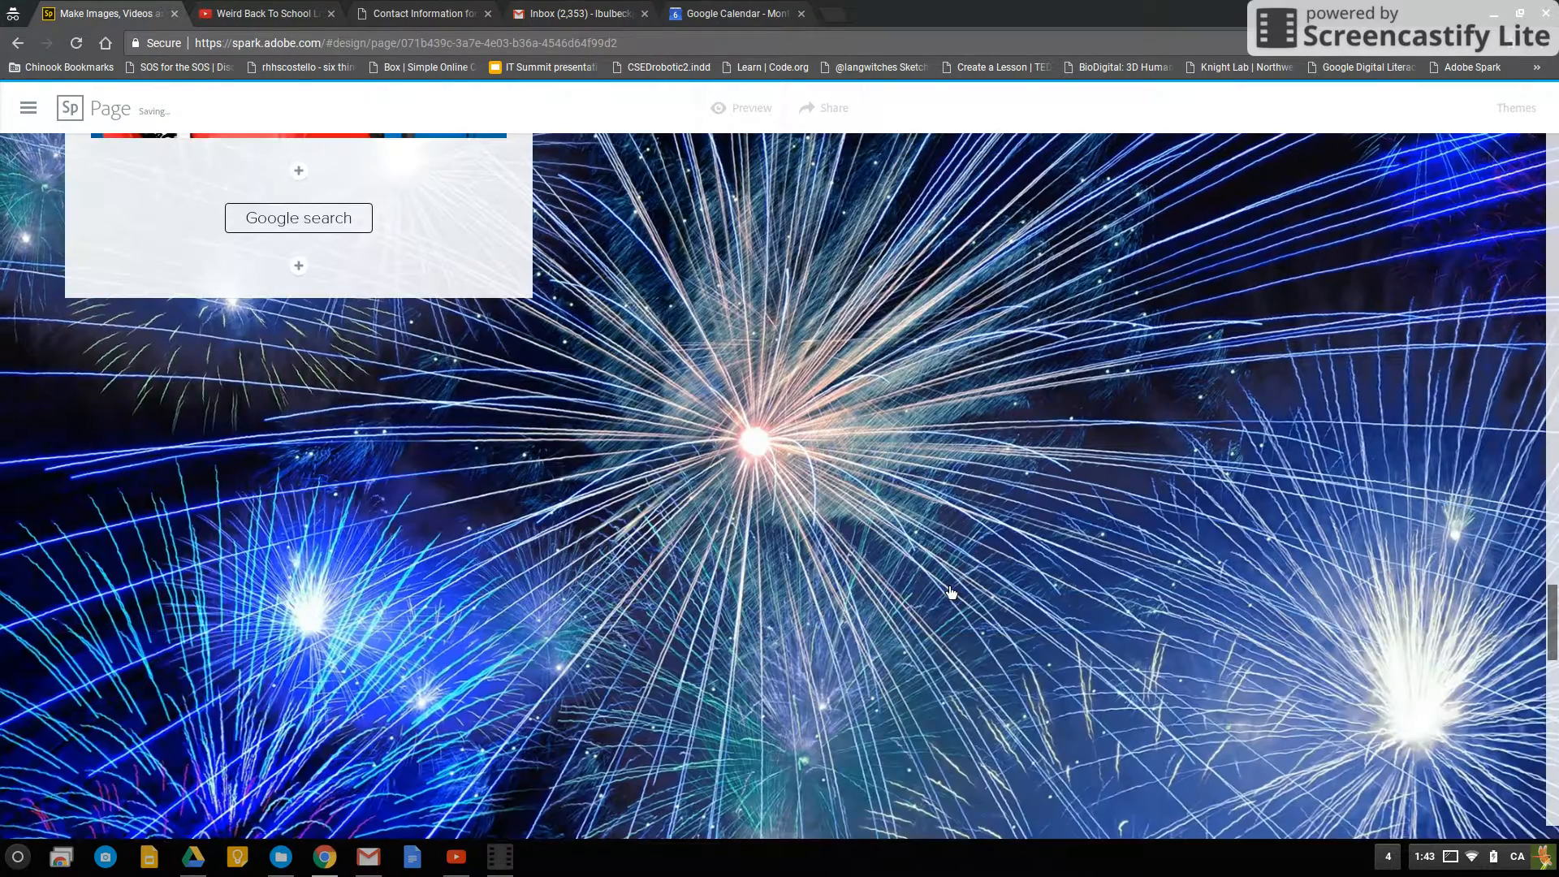
scroll(903, 611, "down", 10)
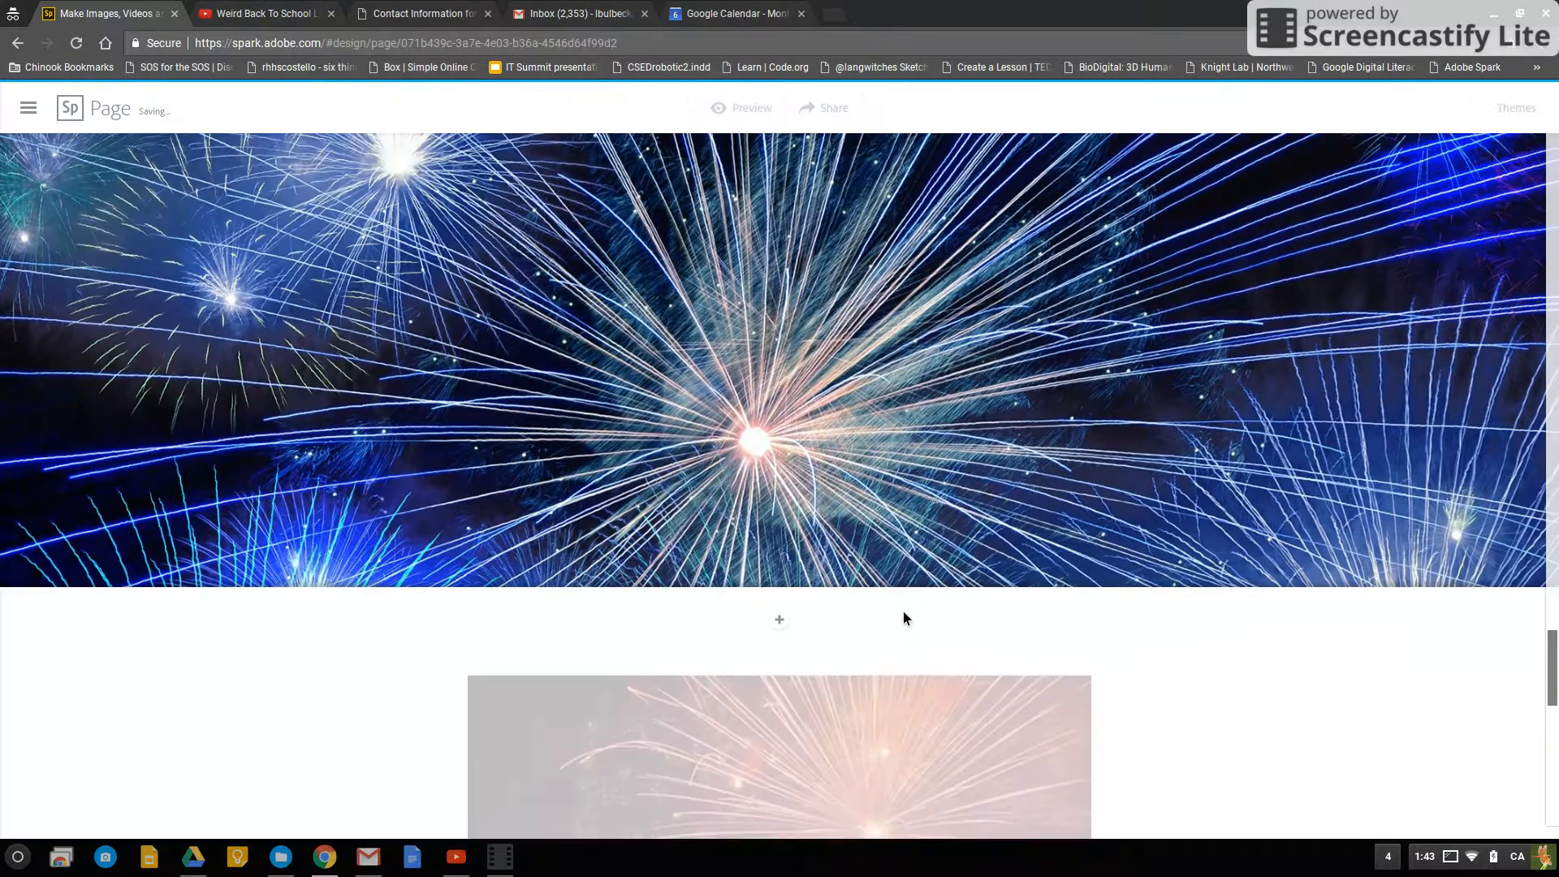
left_click(780, 654)
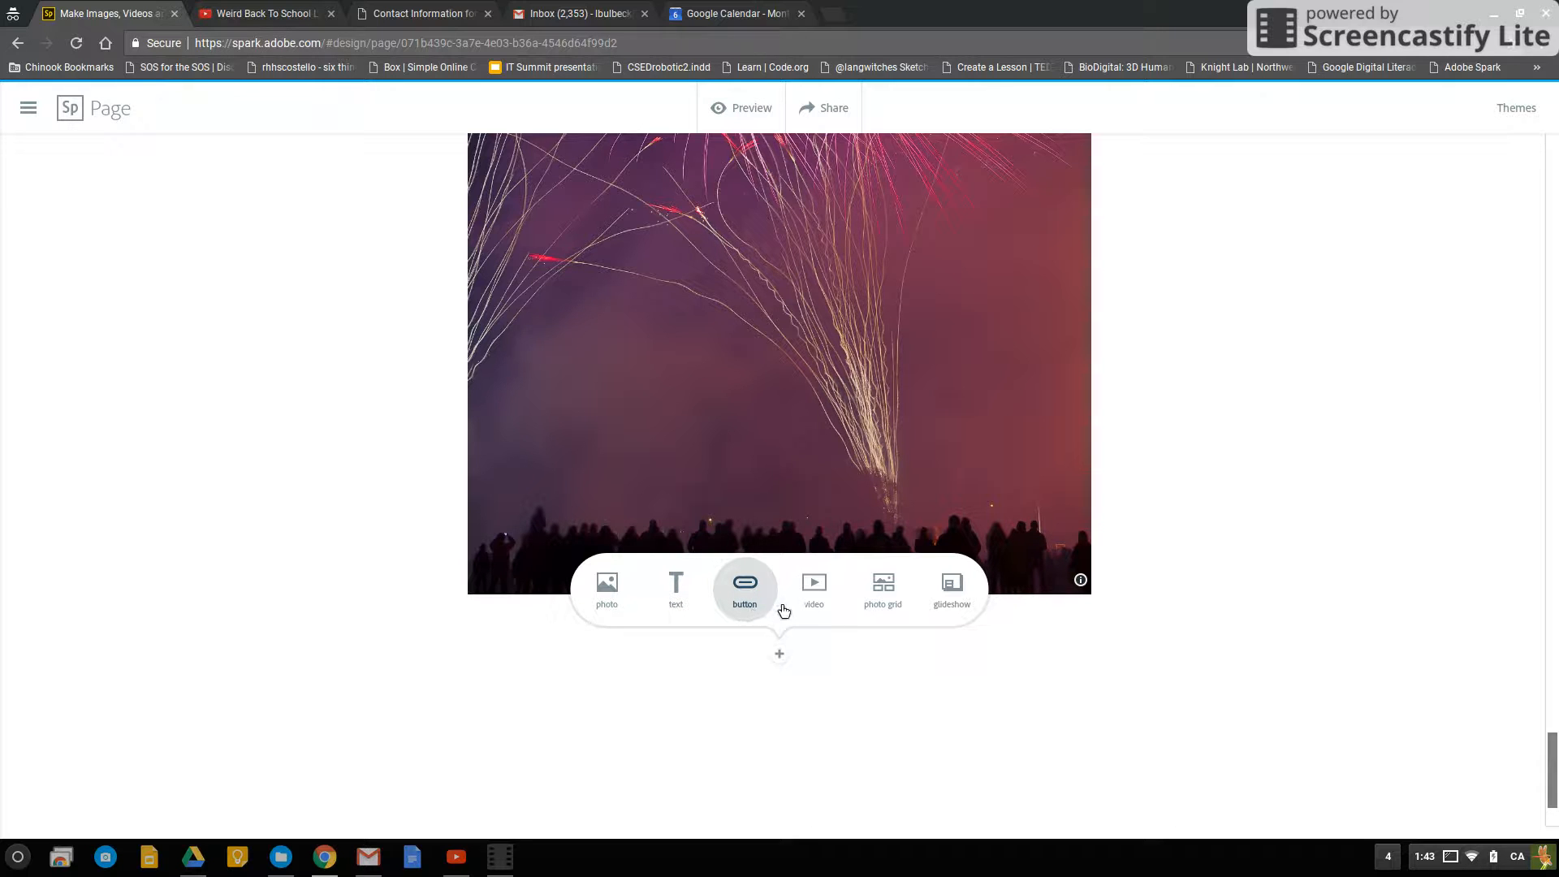
left_click(812, 607)
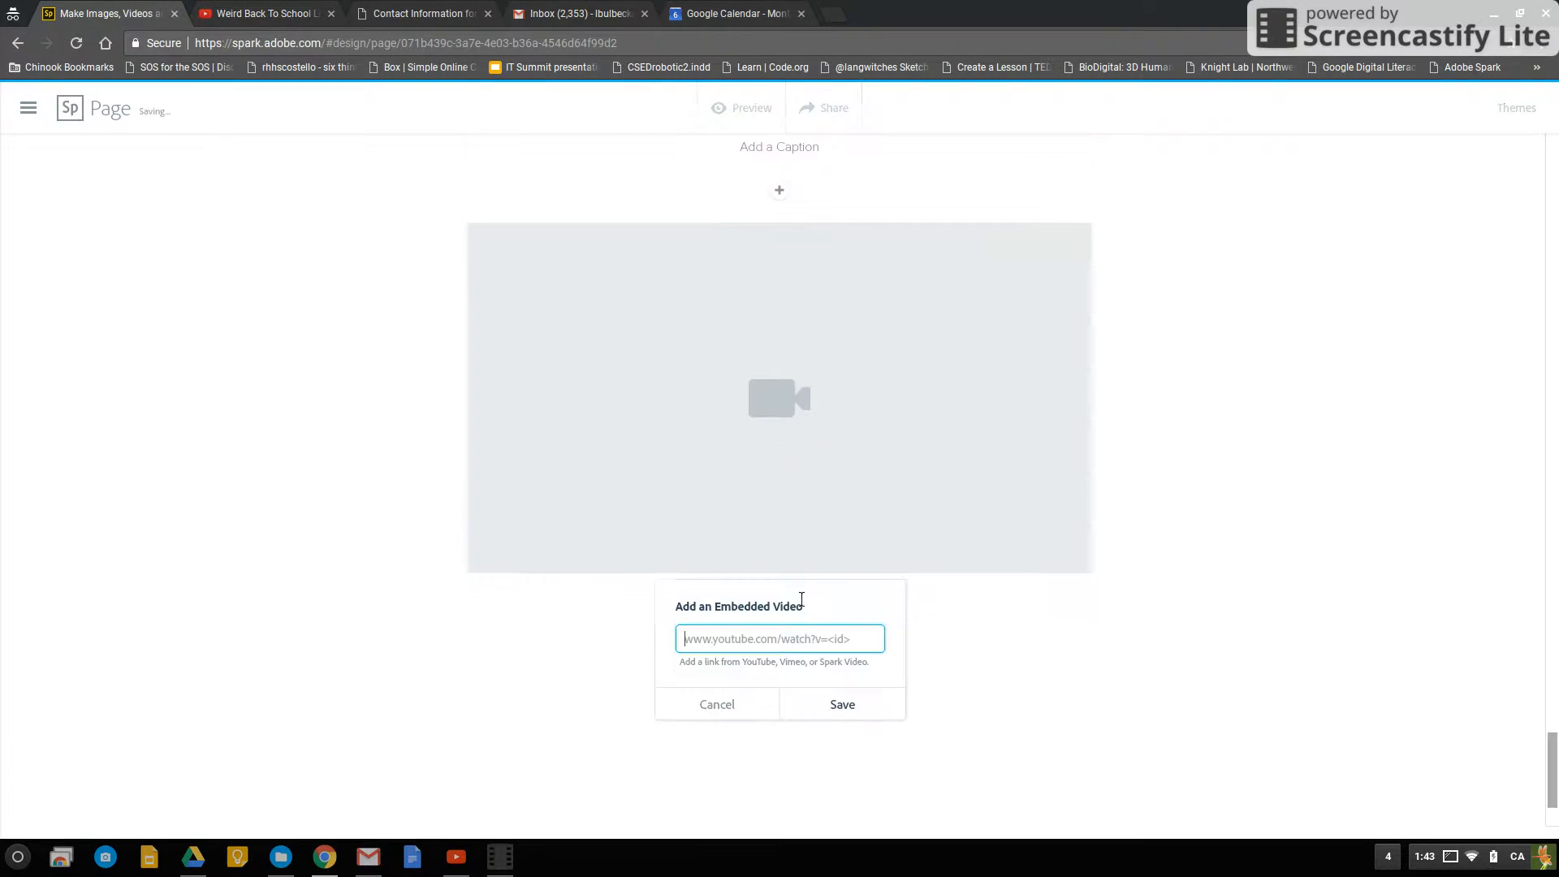
type("https://youtu.be/xSQLOco4-IM")
left_click(844, 713)
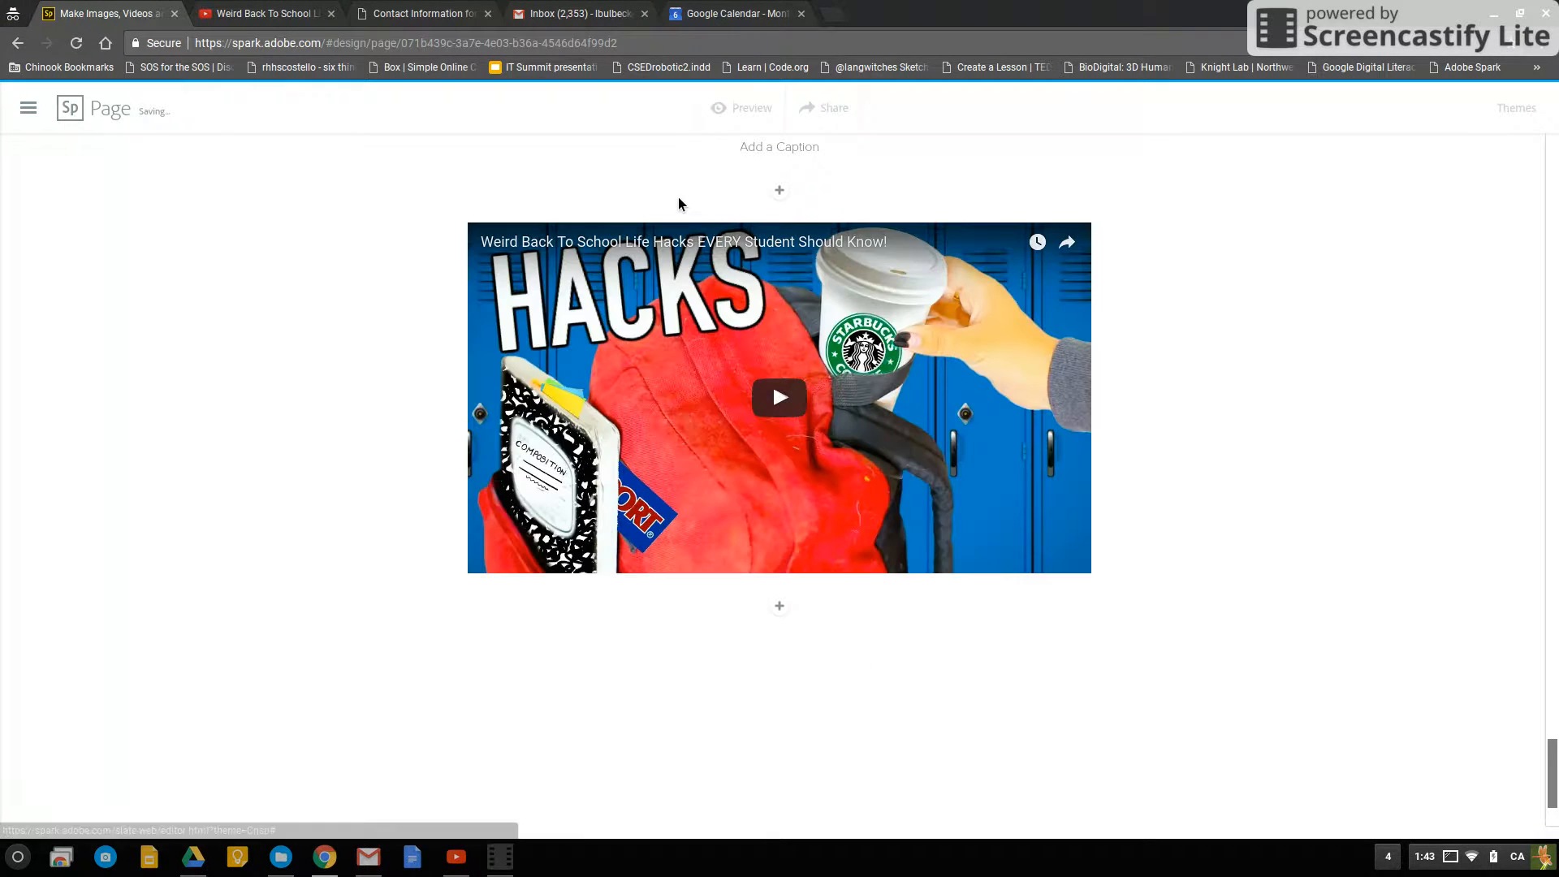
Build a photo grid below the video from three fireworks, frozen lake, man-and-dog, clover and pinecone-table photos, moving the table photo before the clover
scroll(1149, 580, "up", 10)
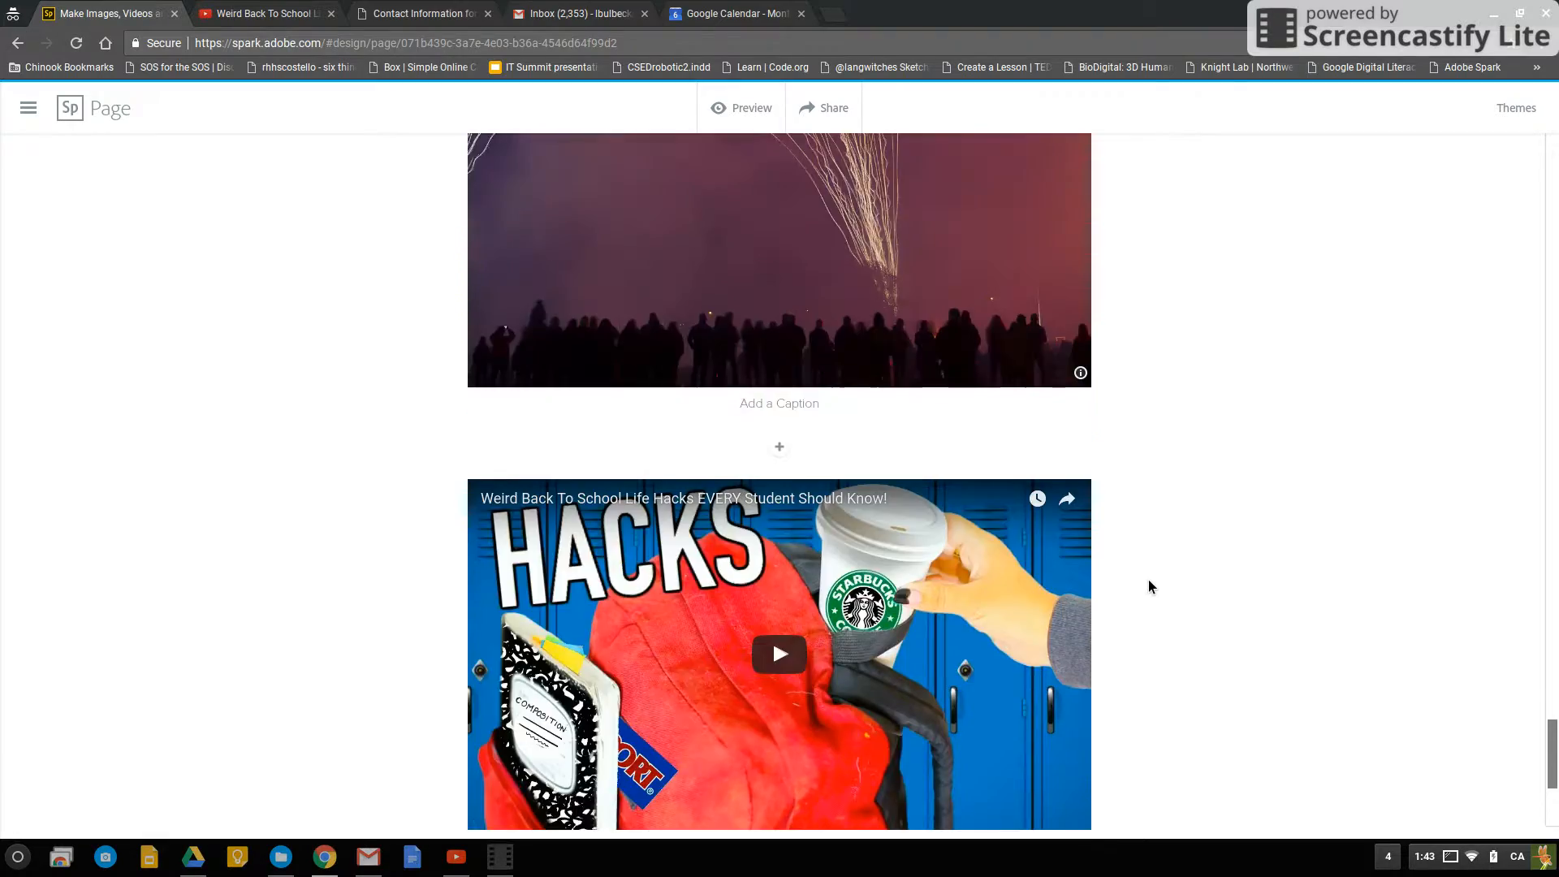
scroll(1137, 568, "down", 8)
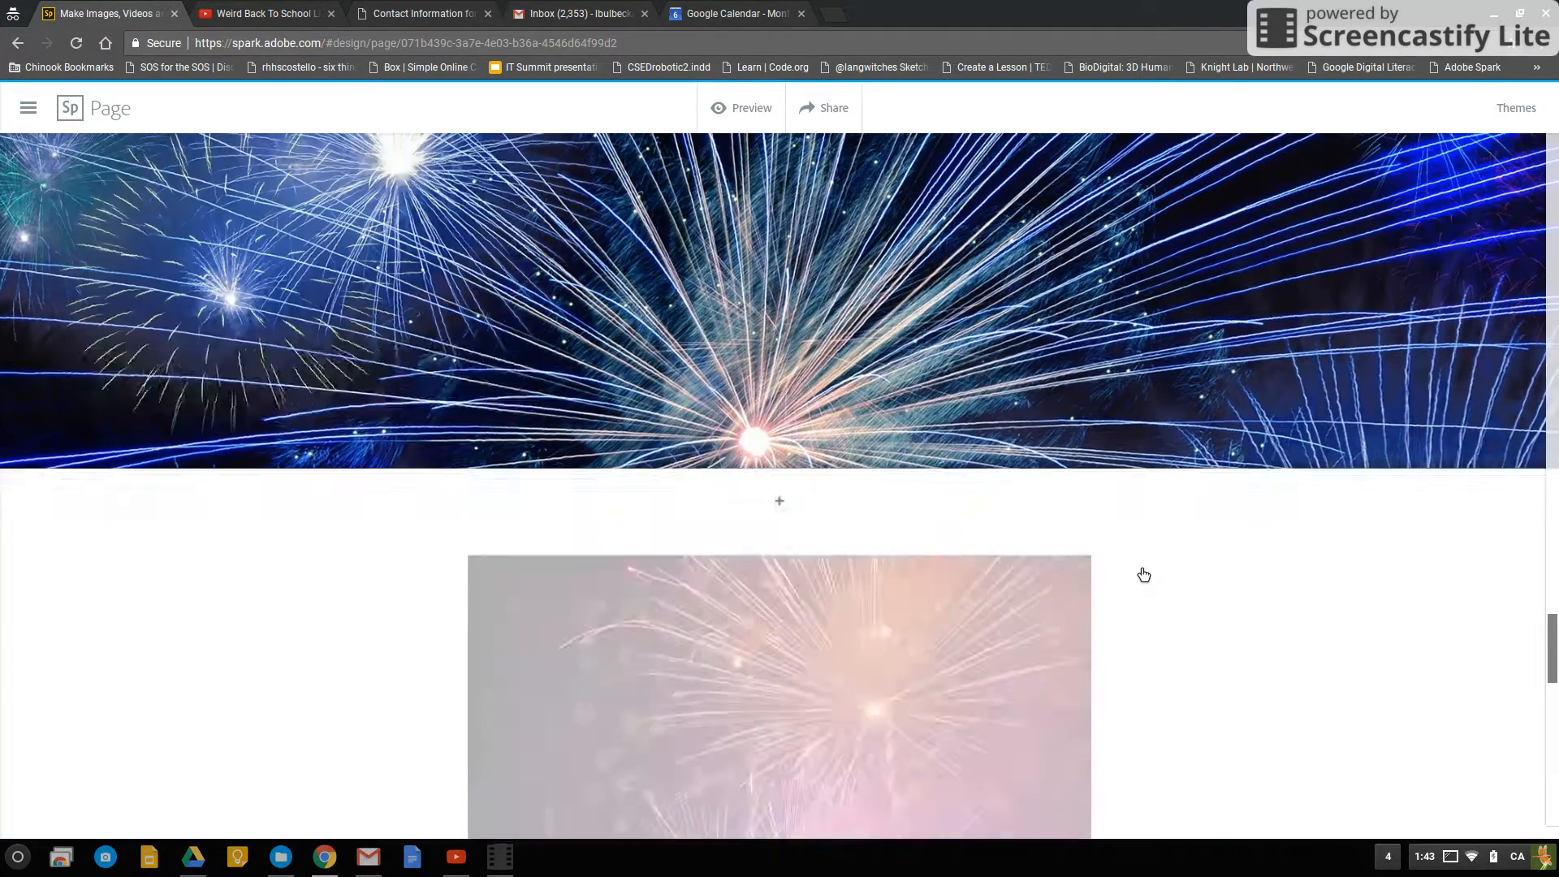
scroll(1137, 572, "down", 6)
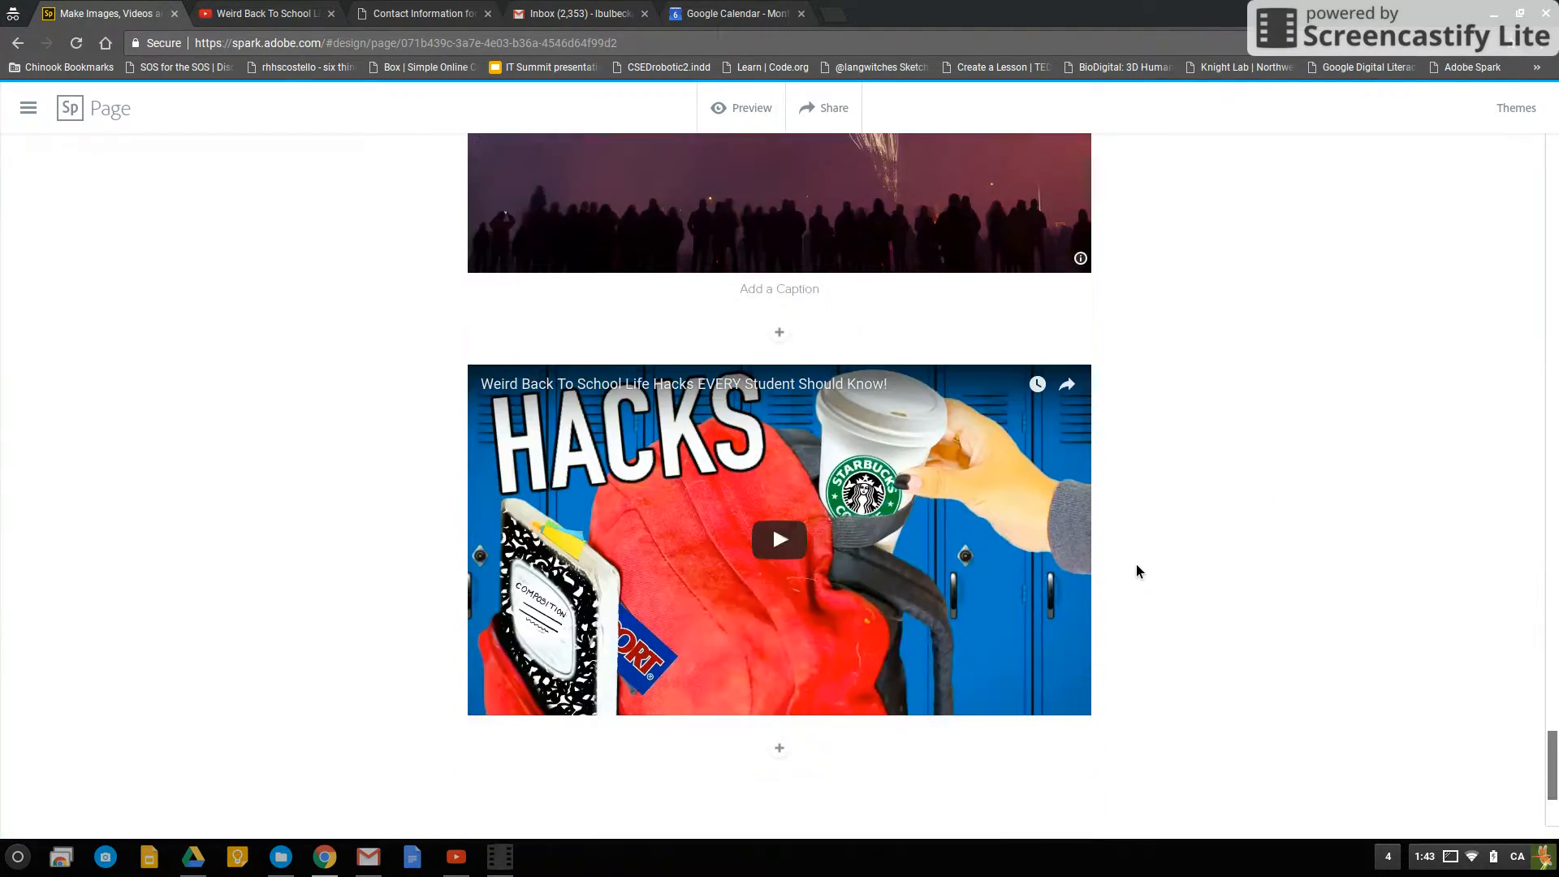
left_click(780, 499)
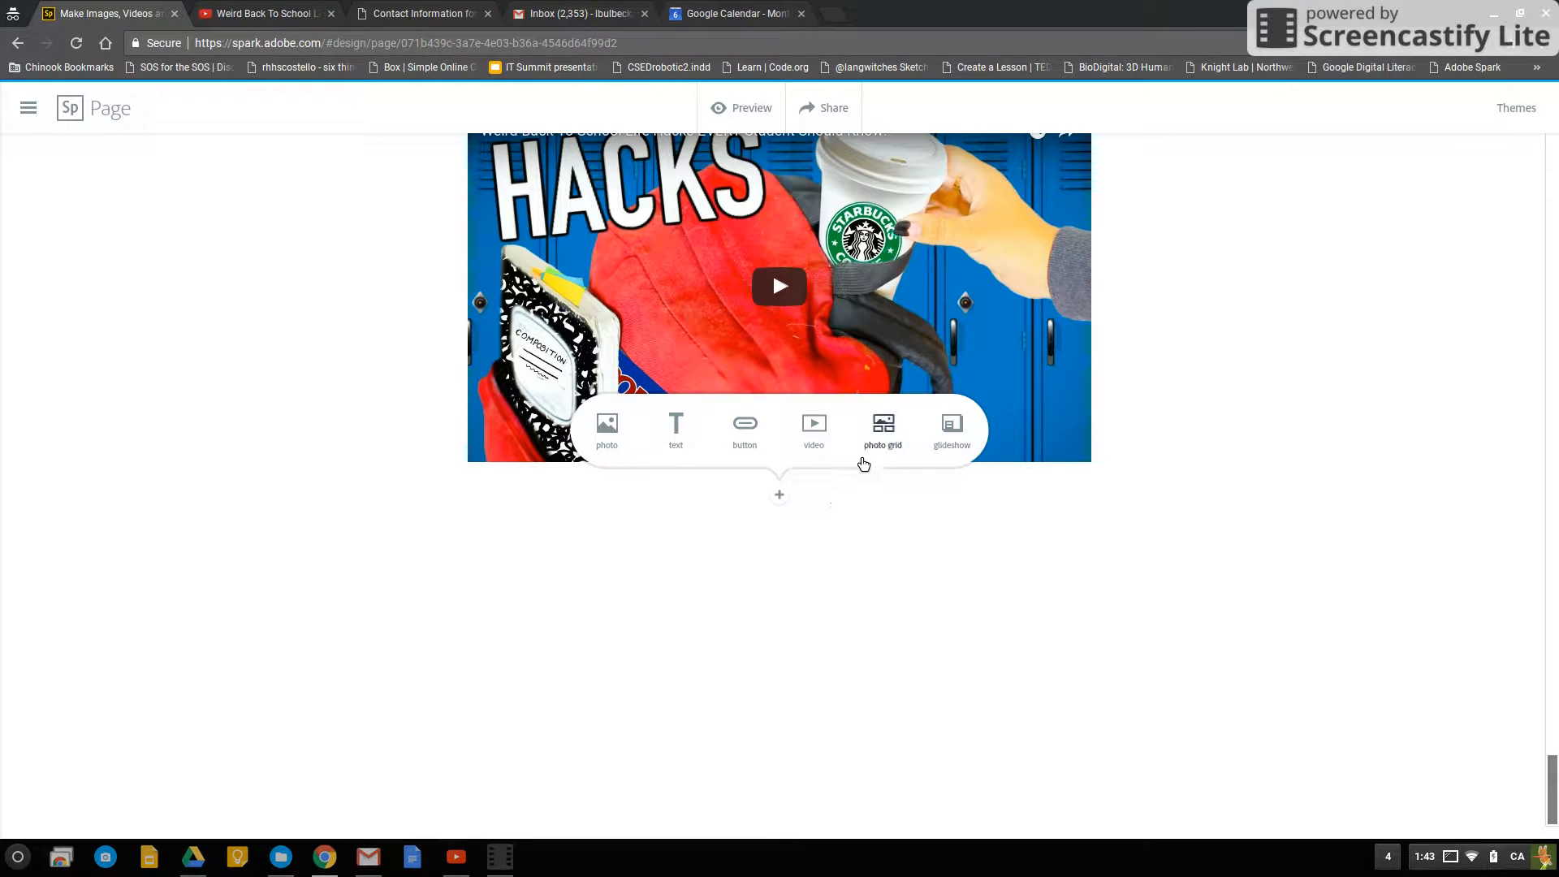
left_click(900, 436)
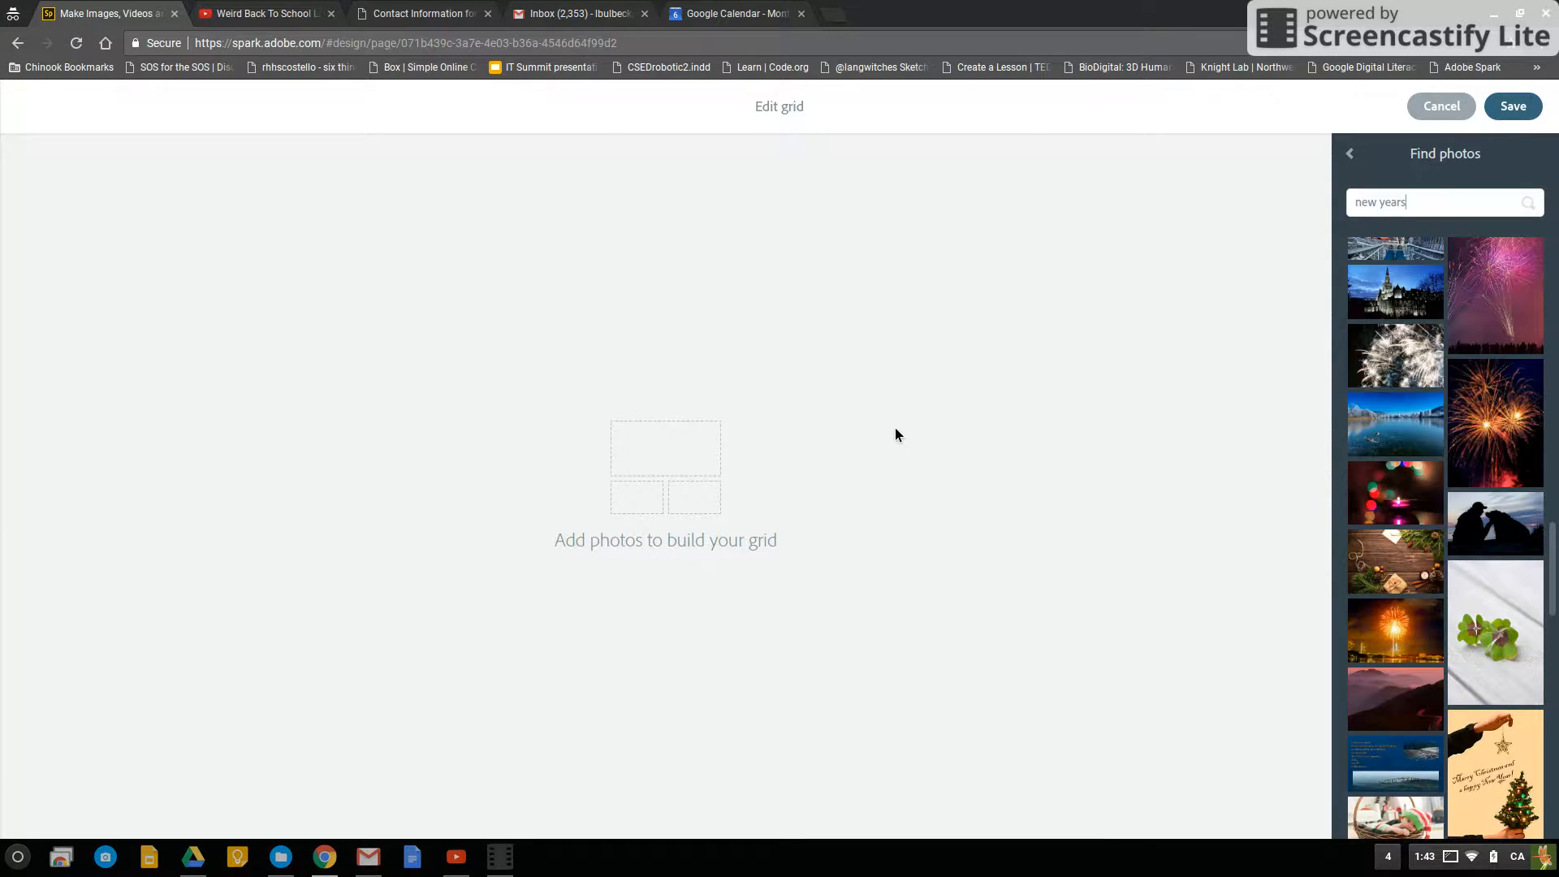
left_click(1397, 341)
left_click(1397, 438)
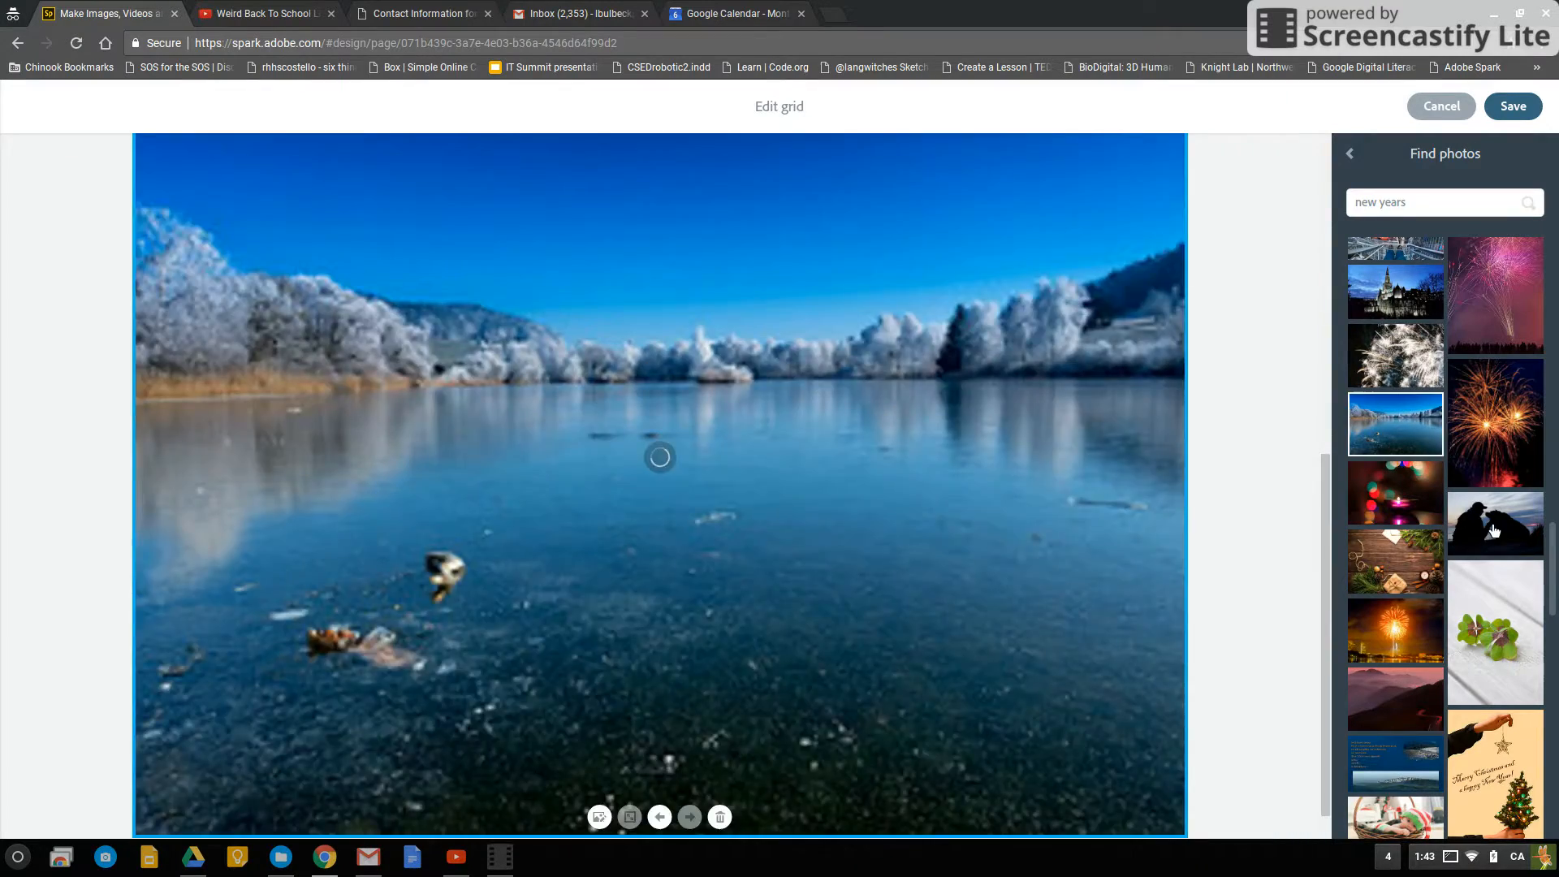
left_click(1495, 529)
left_click(1395, 630)
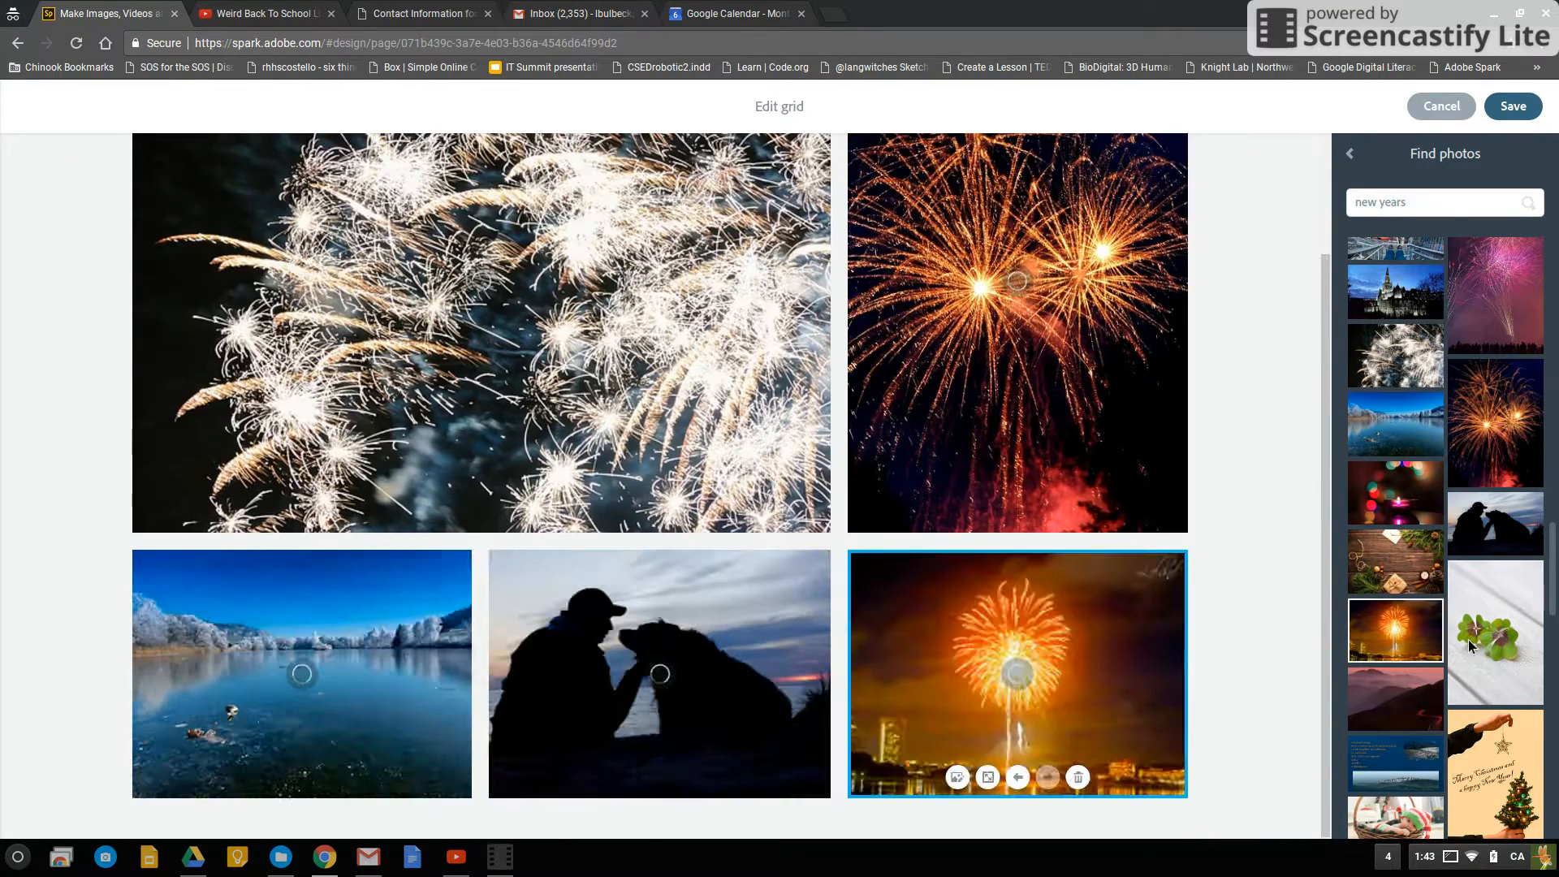
left_click(1496, 632)
left_click(1417, 586)
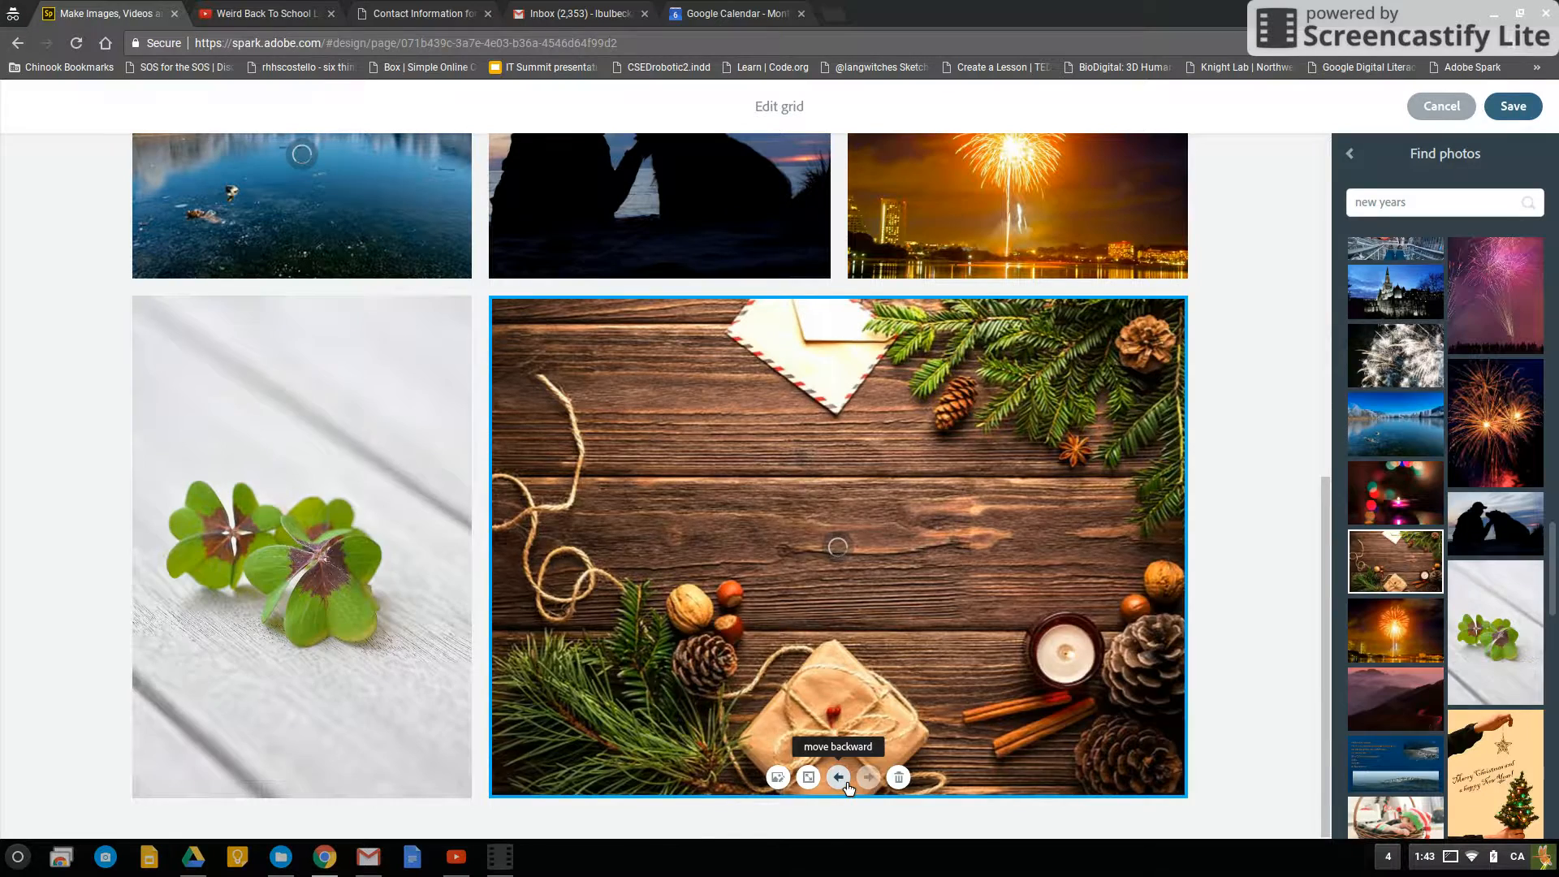
left_click(839, 777)
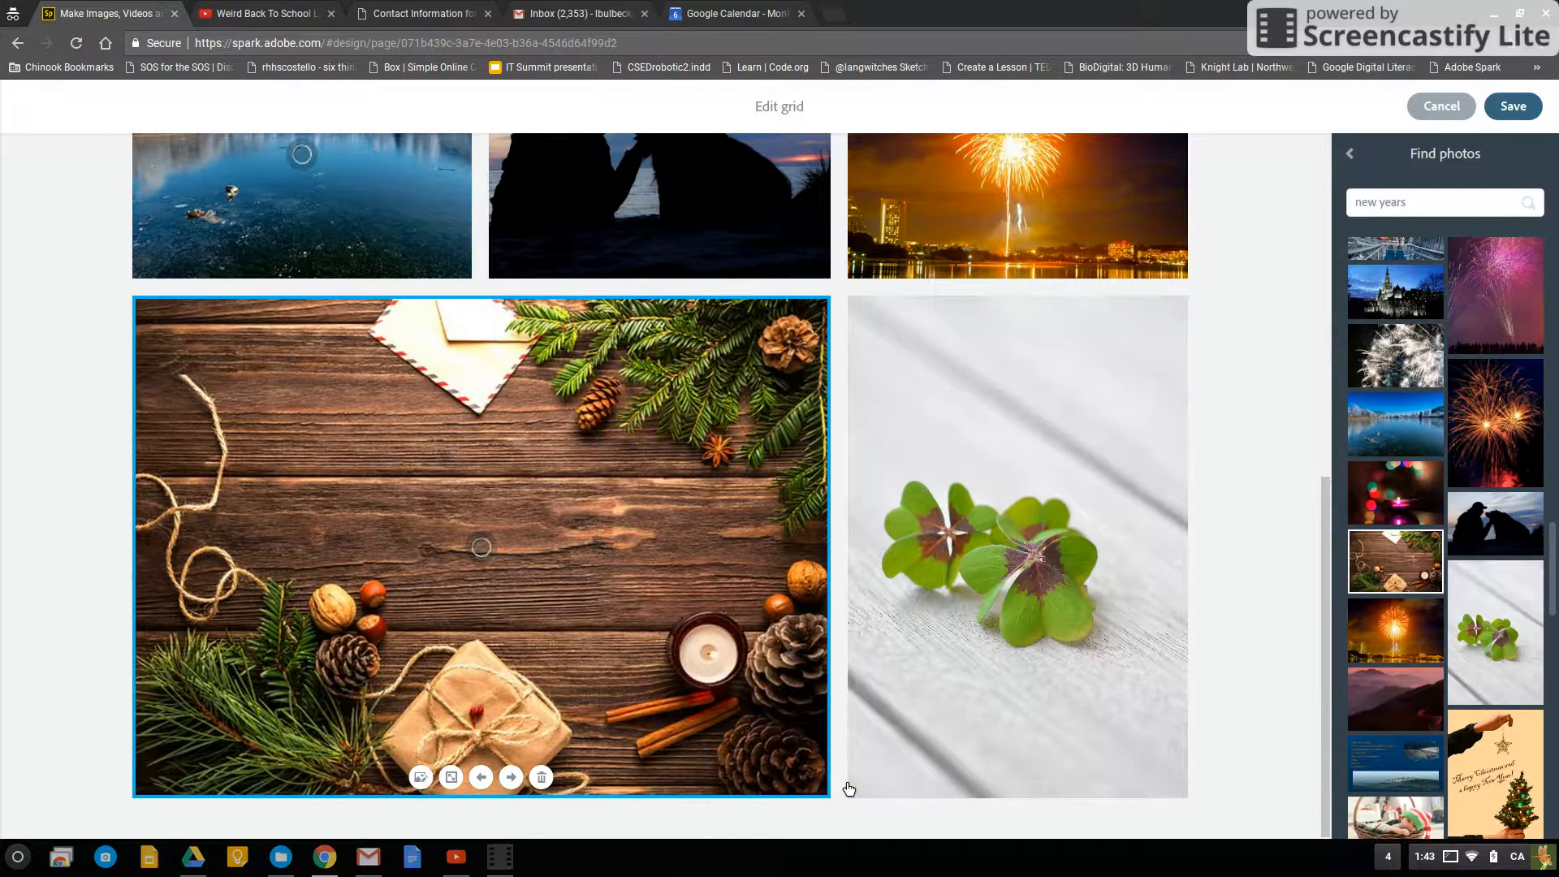
Try the clover photo as a large photo in the grid, then restore its normal size
left_click(1025, 776)
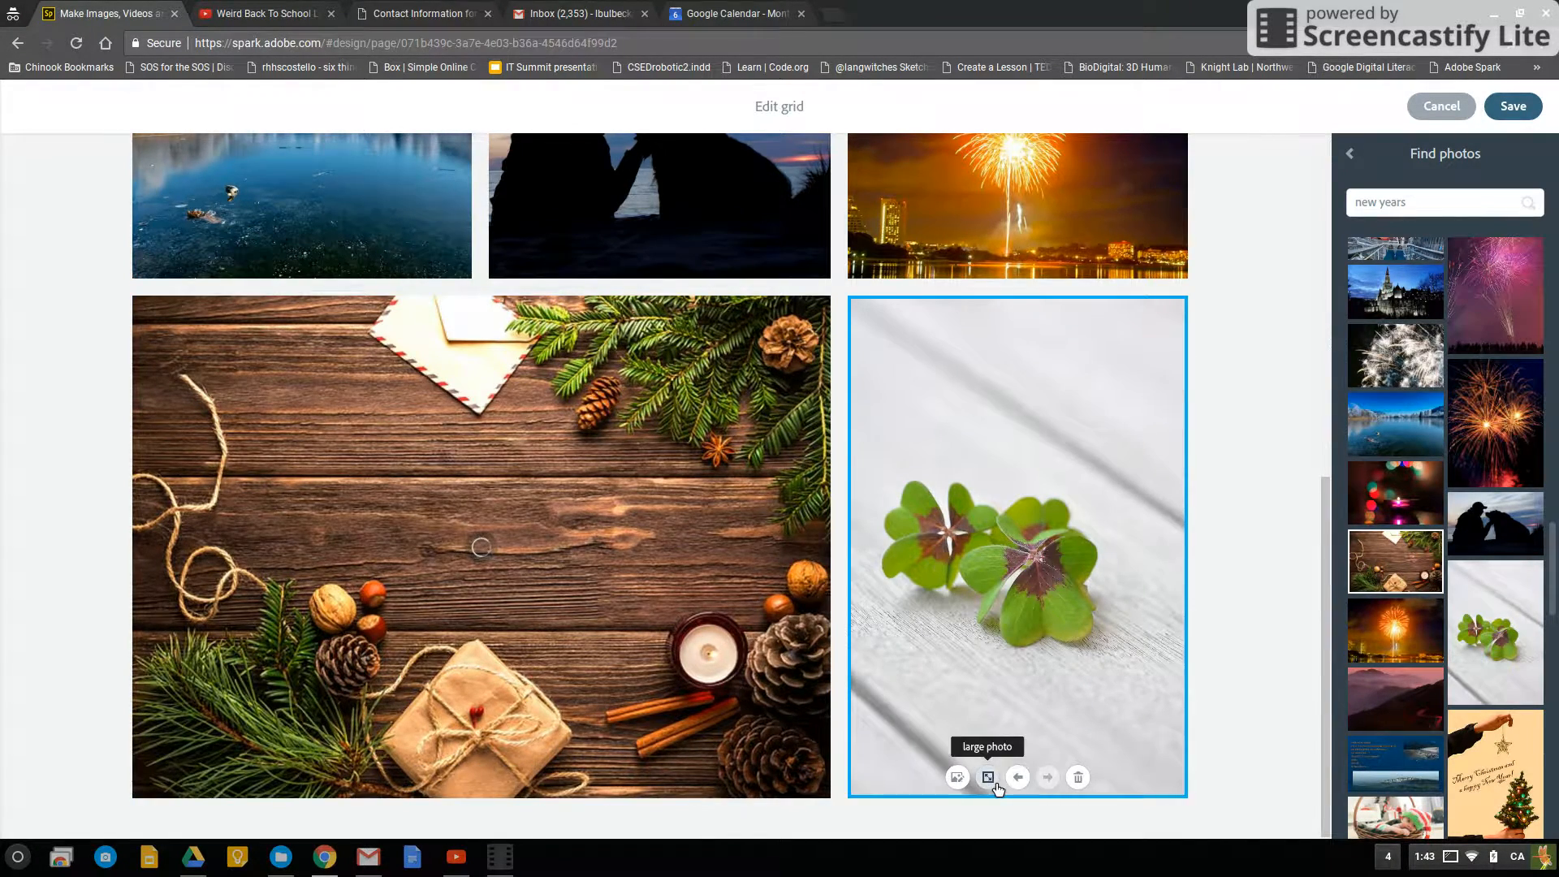
left_click(988, 778)
left_click(629, 818)
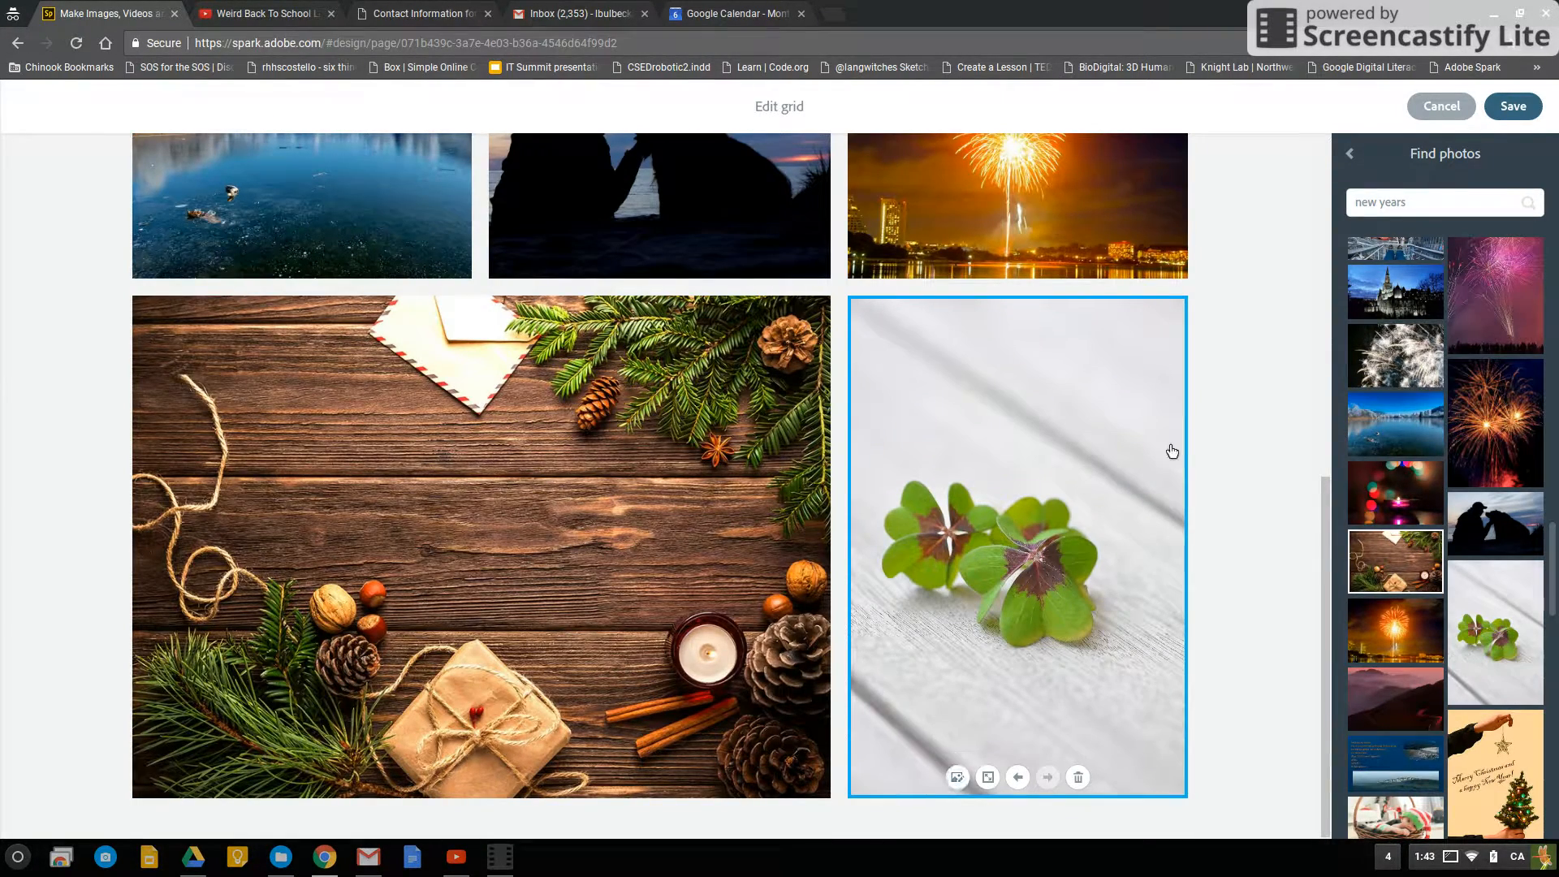
Save the photo grid and check how it sits below the video on the page
left_click(1513, 106)
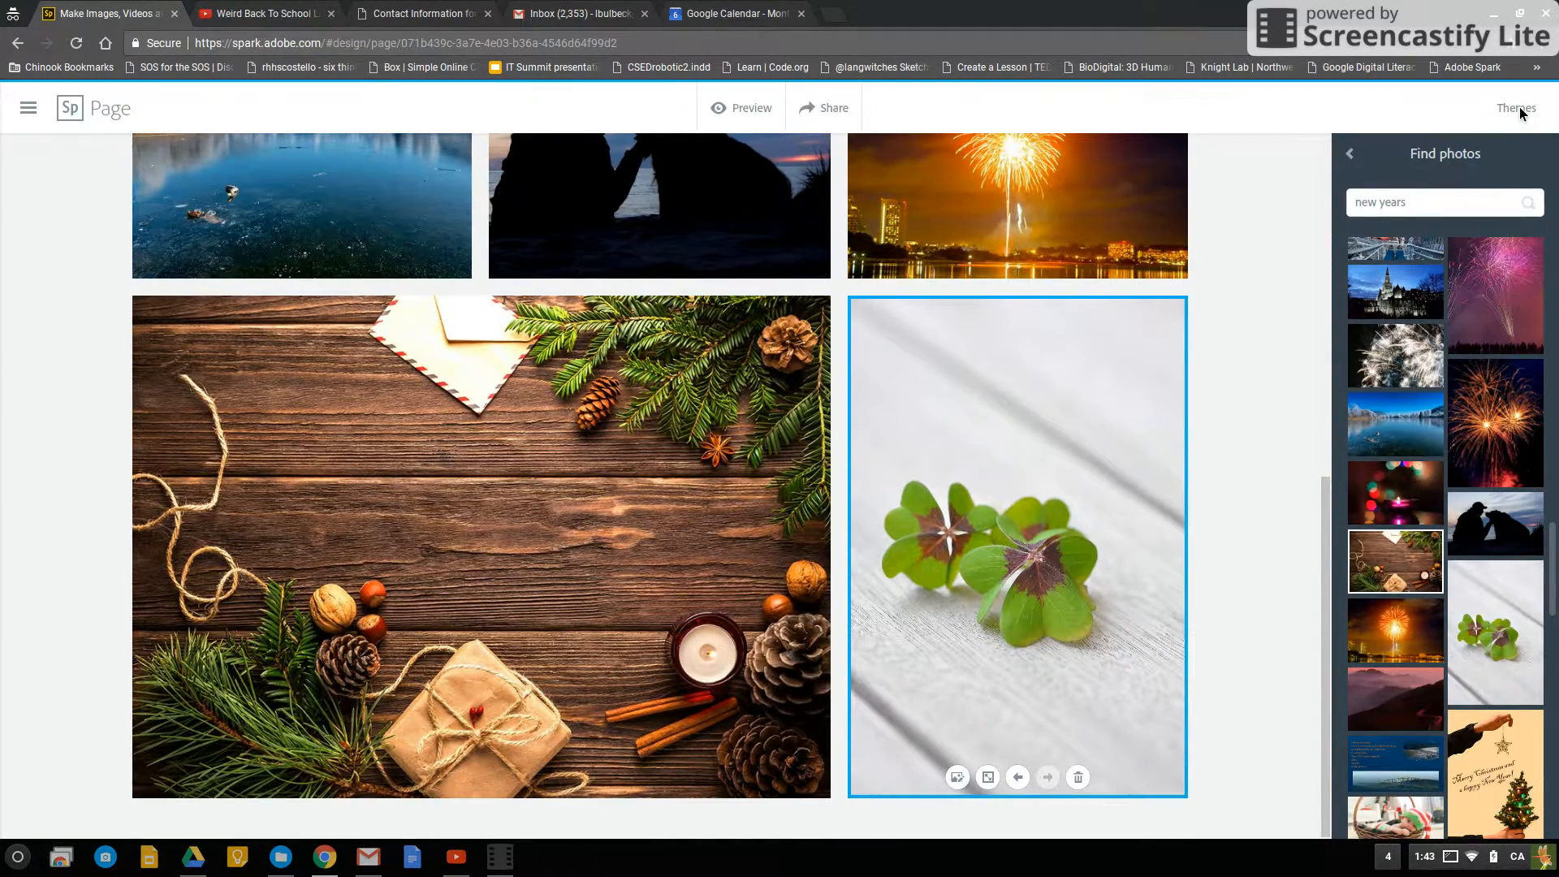
scroll(1011, 471, "up", 5)
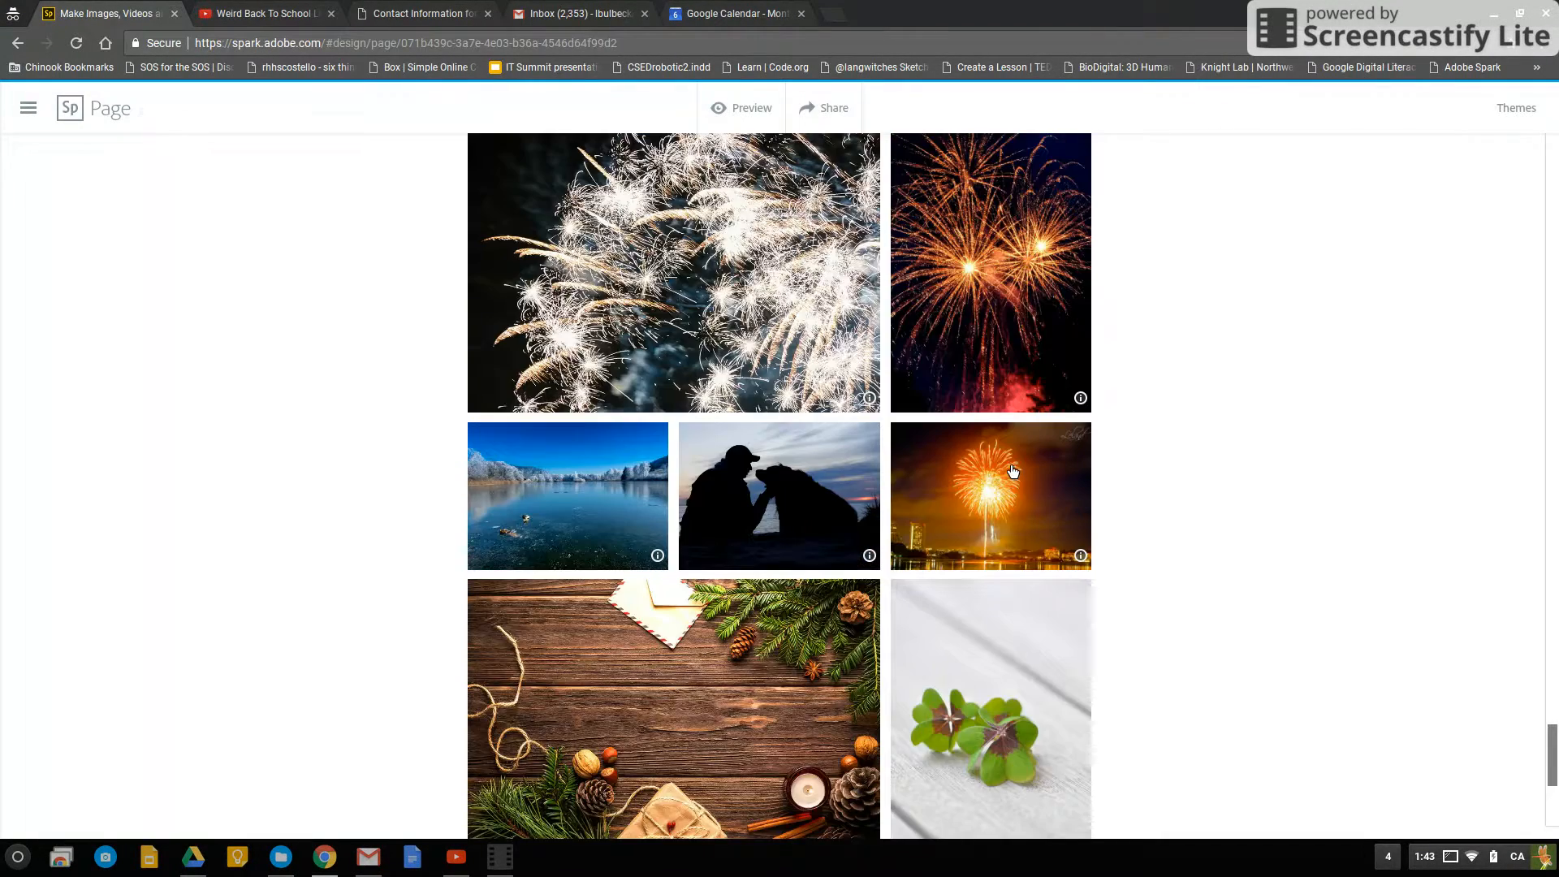
scroll(1012, 471, "up", 1)
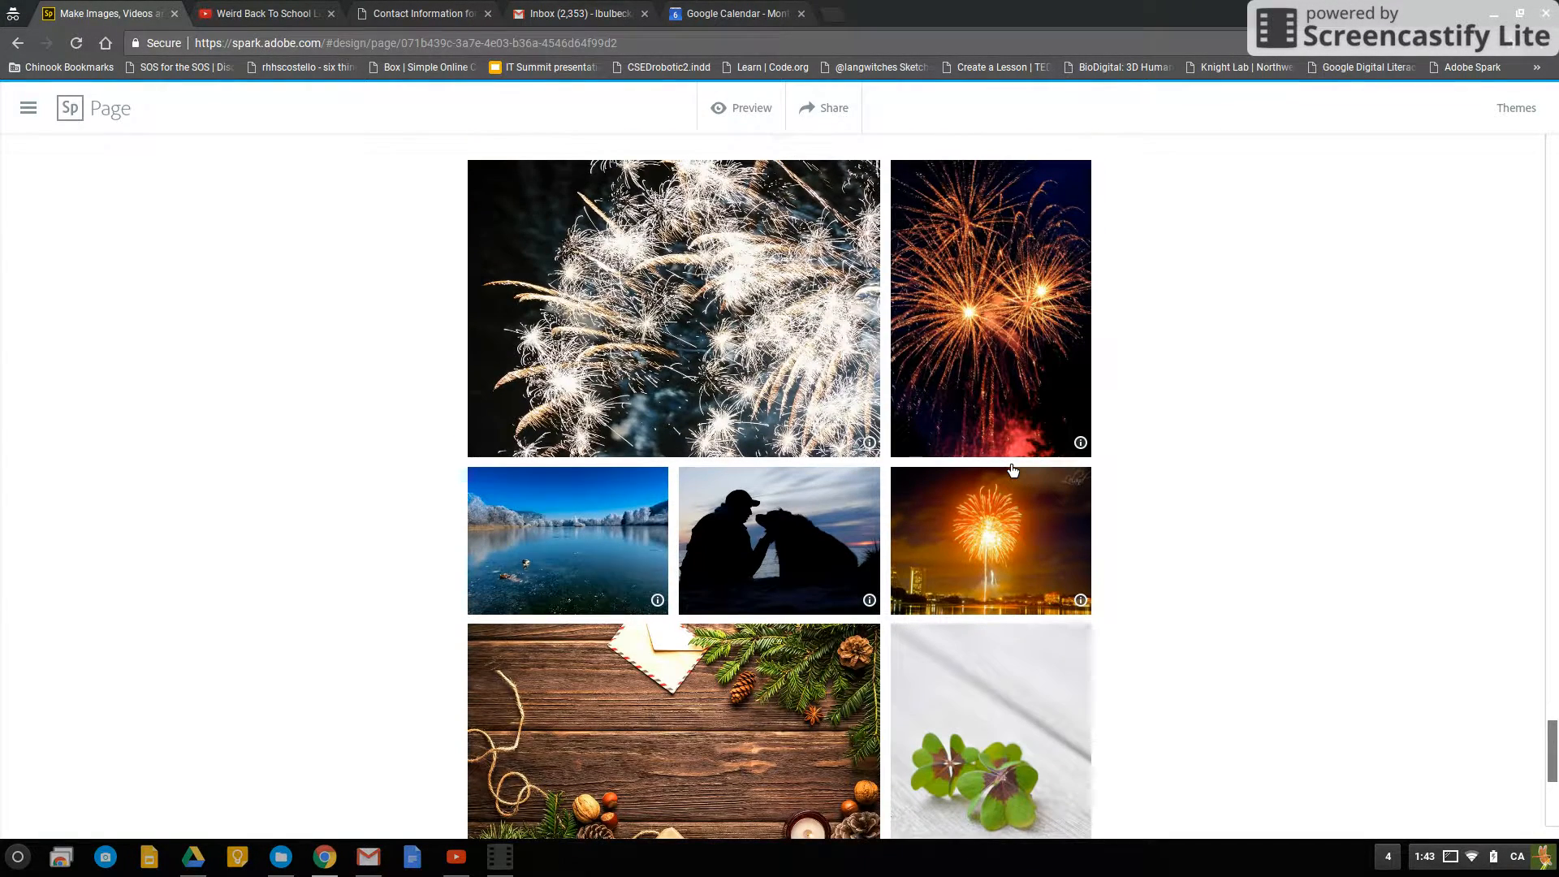
scroll(1007, 460, "down", 5)
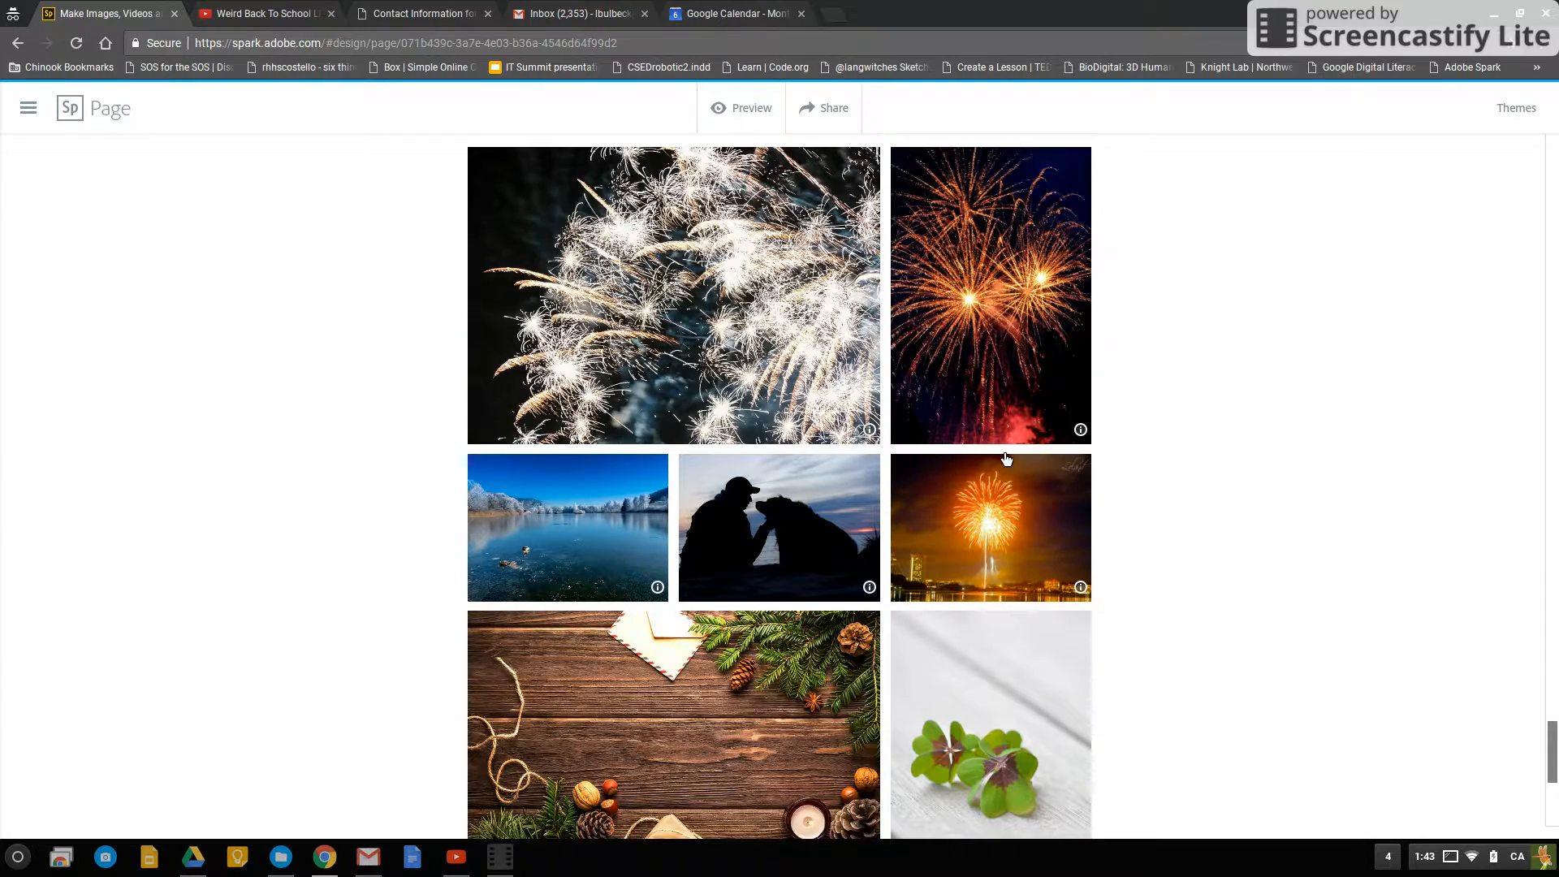
scroll(1006, 459, "up", 10)
scroll(1006, 460, "up", 3)
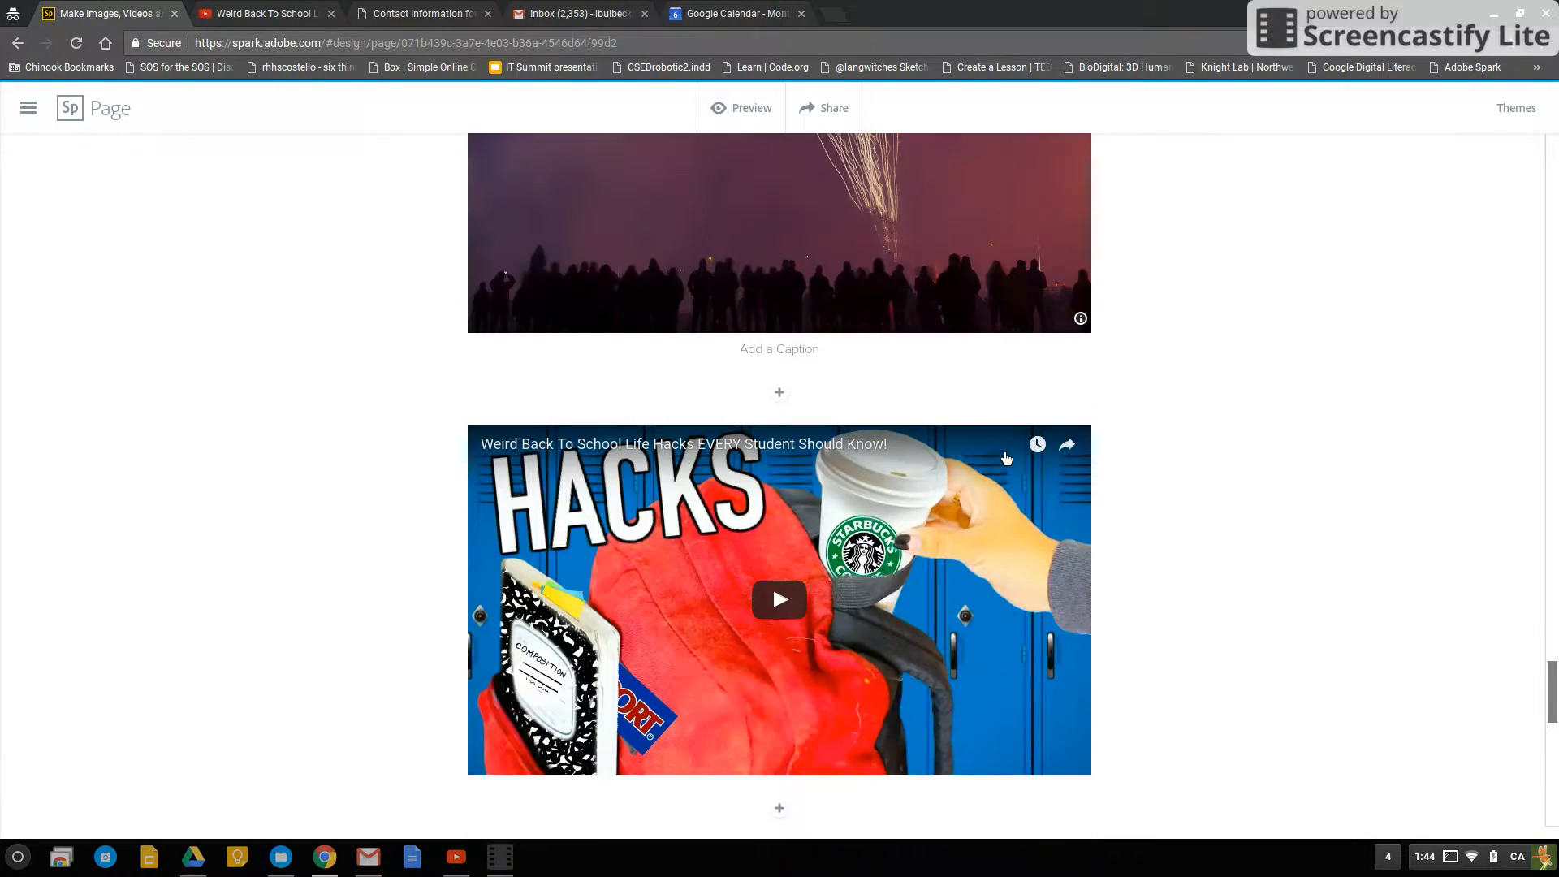
scroll(1006, 459, "down", 12)
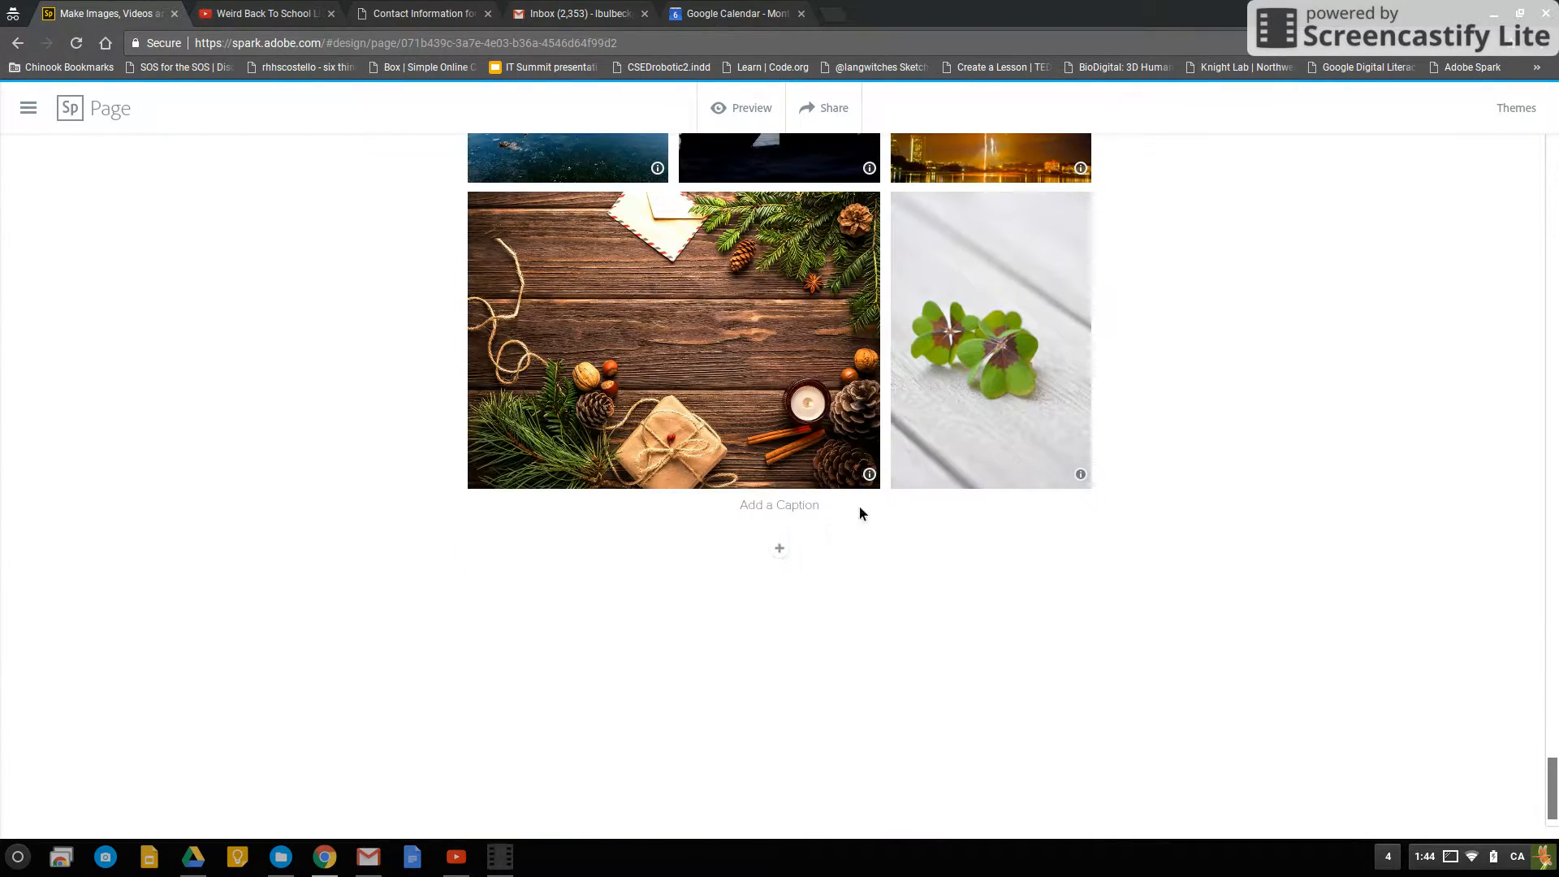
Add and save a glideshow below the grid with the white fireworks, pink candle, red mountain road and blue French greeting photos
left_click(795, 553)
left_click(948, 488)
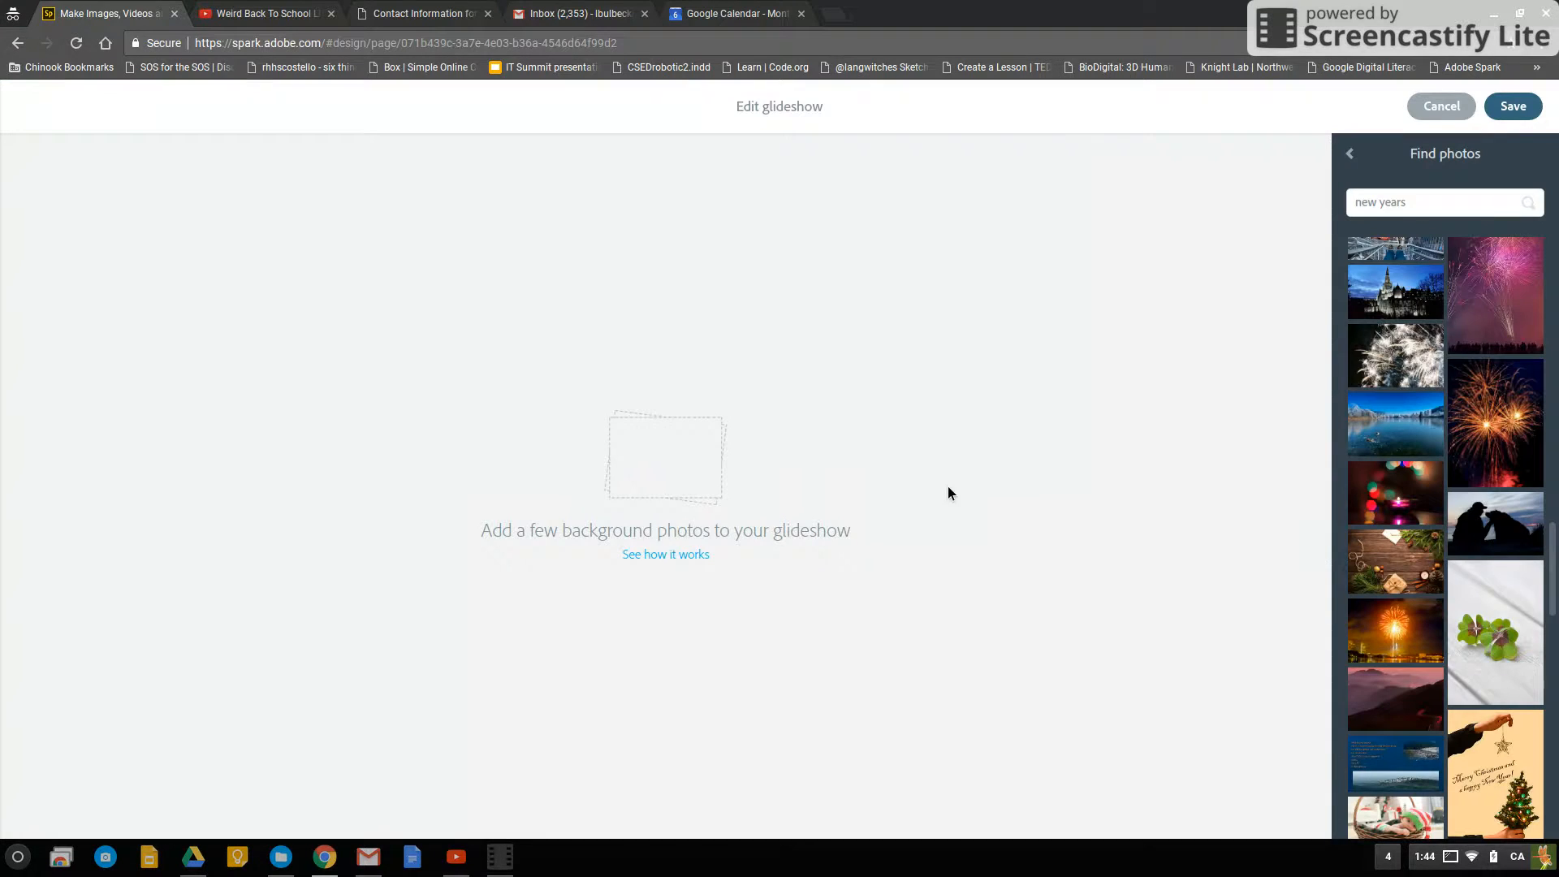
left_click(1381, 387)
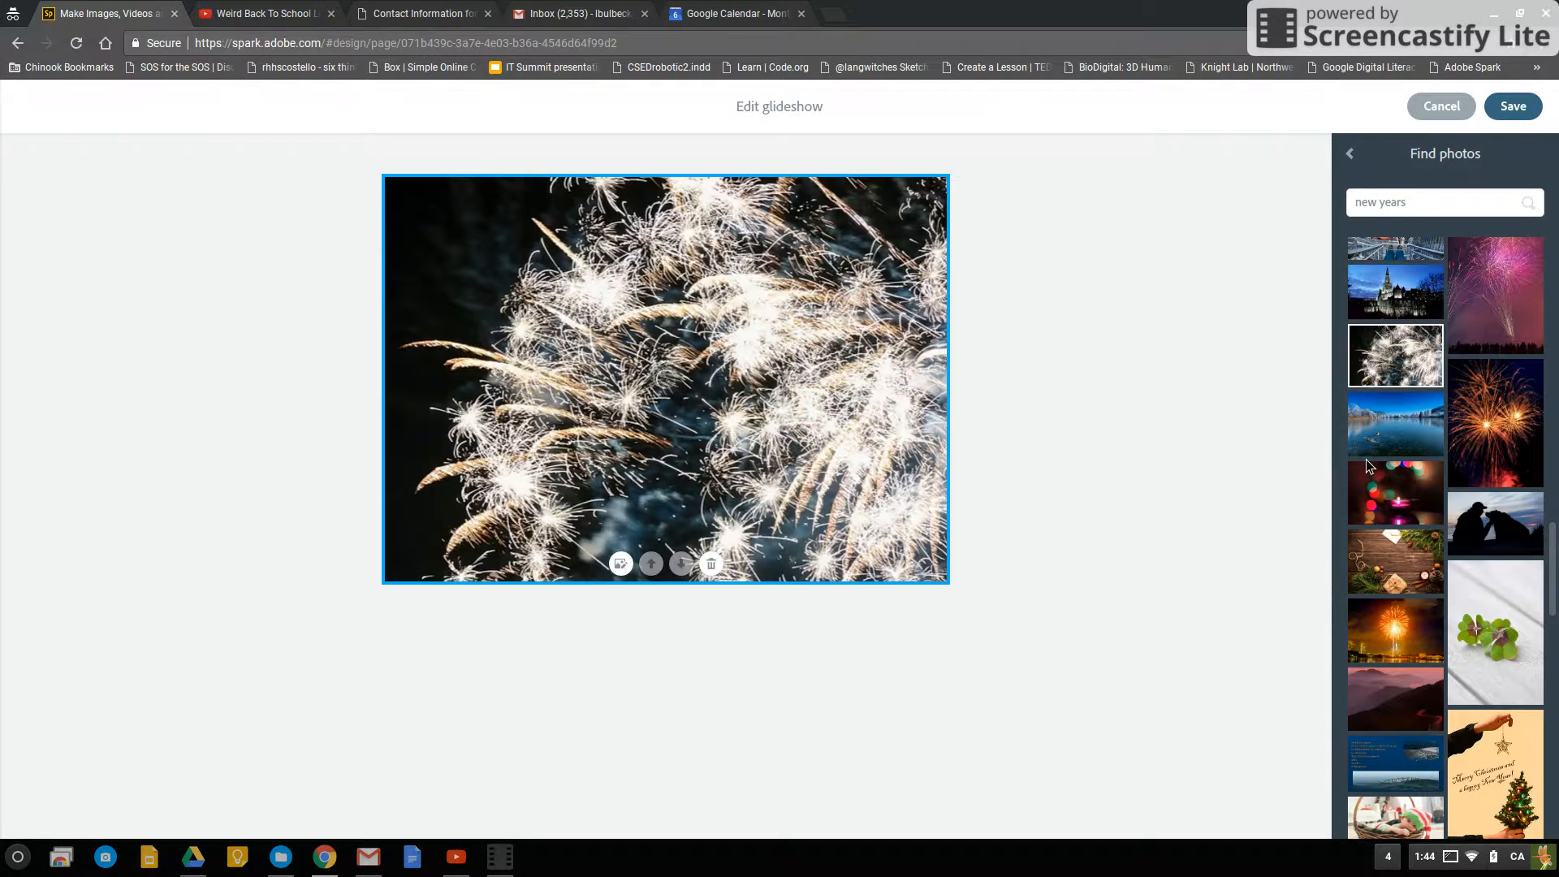
left_click(1389, 513)
left_click(1390, 703)
left_click(1396, 764)
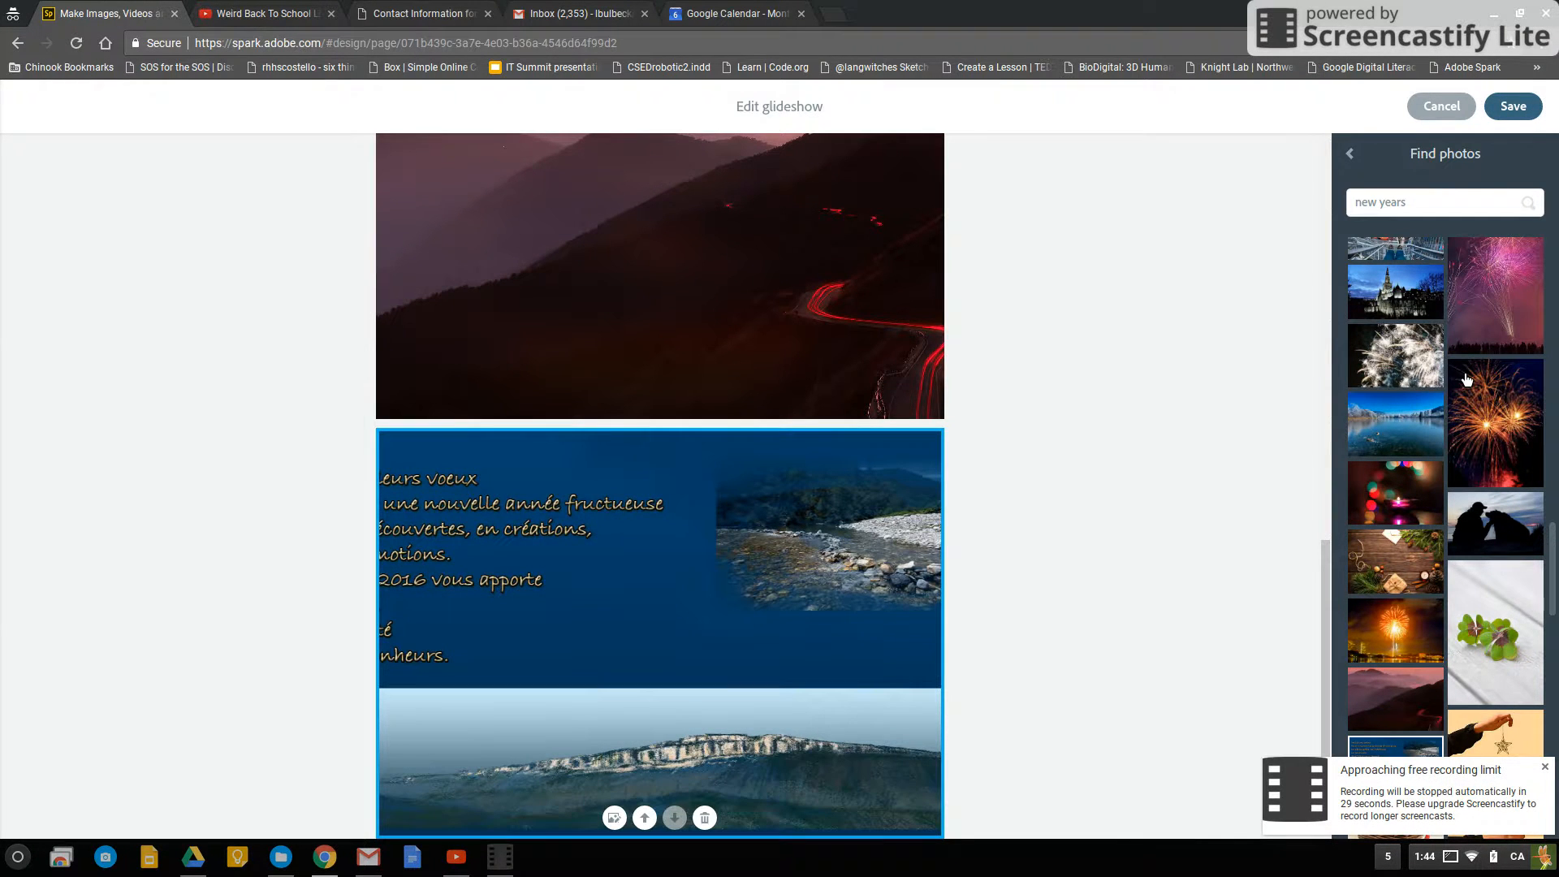
left_click(1547, 769)
left_click(1513, 106)
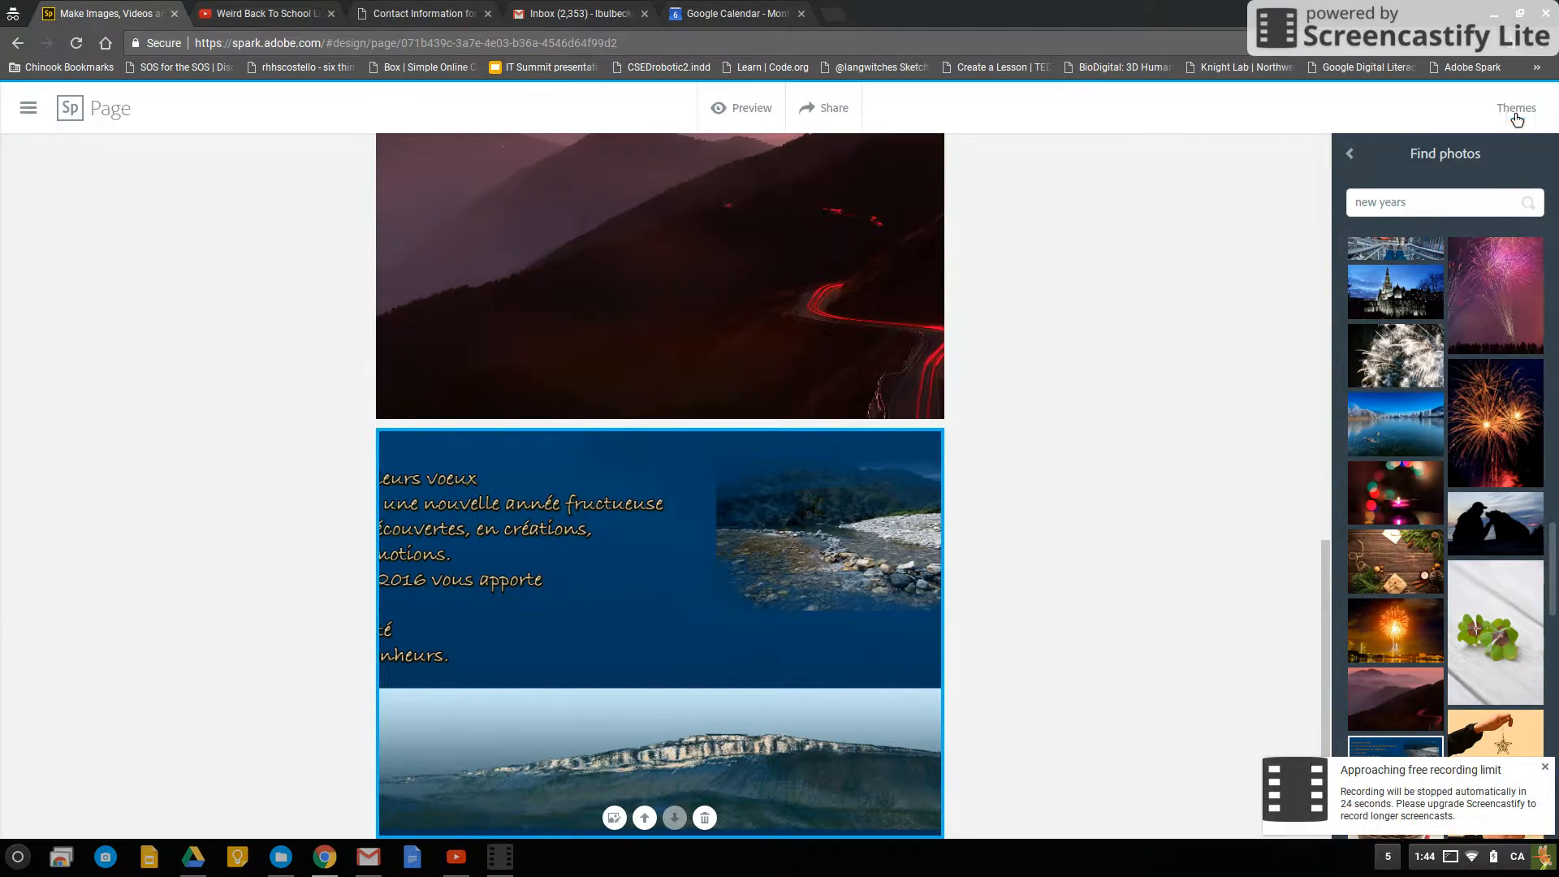
Preview the finished page and look through its cover and the "New Years Fun!" heading
scroll(1026, 512, "up", 10)
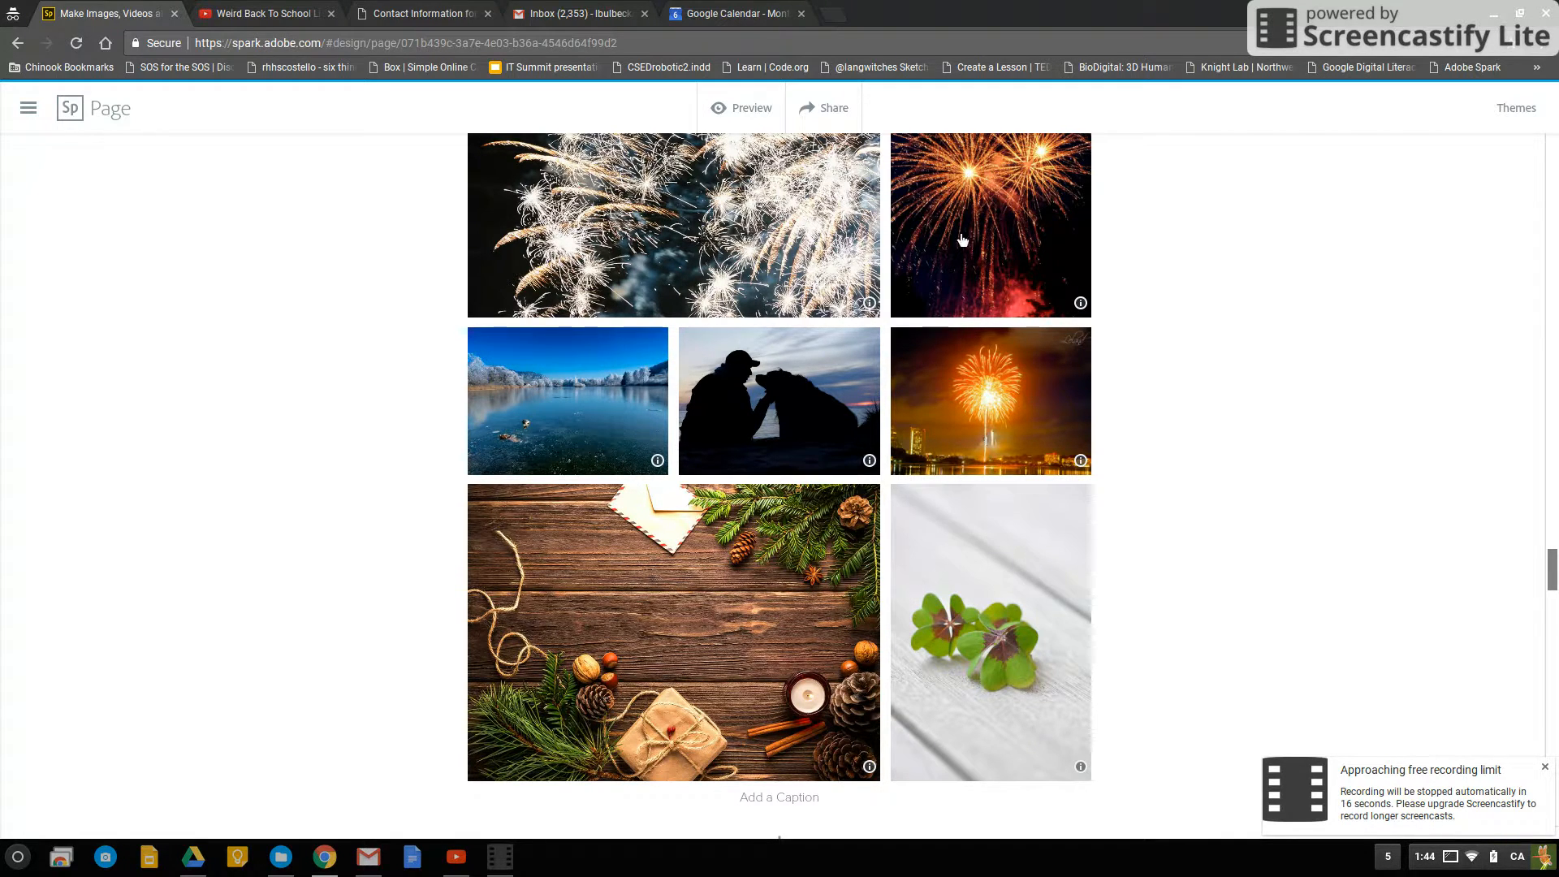
left_click(753, 109)
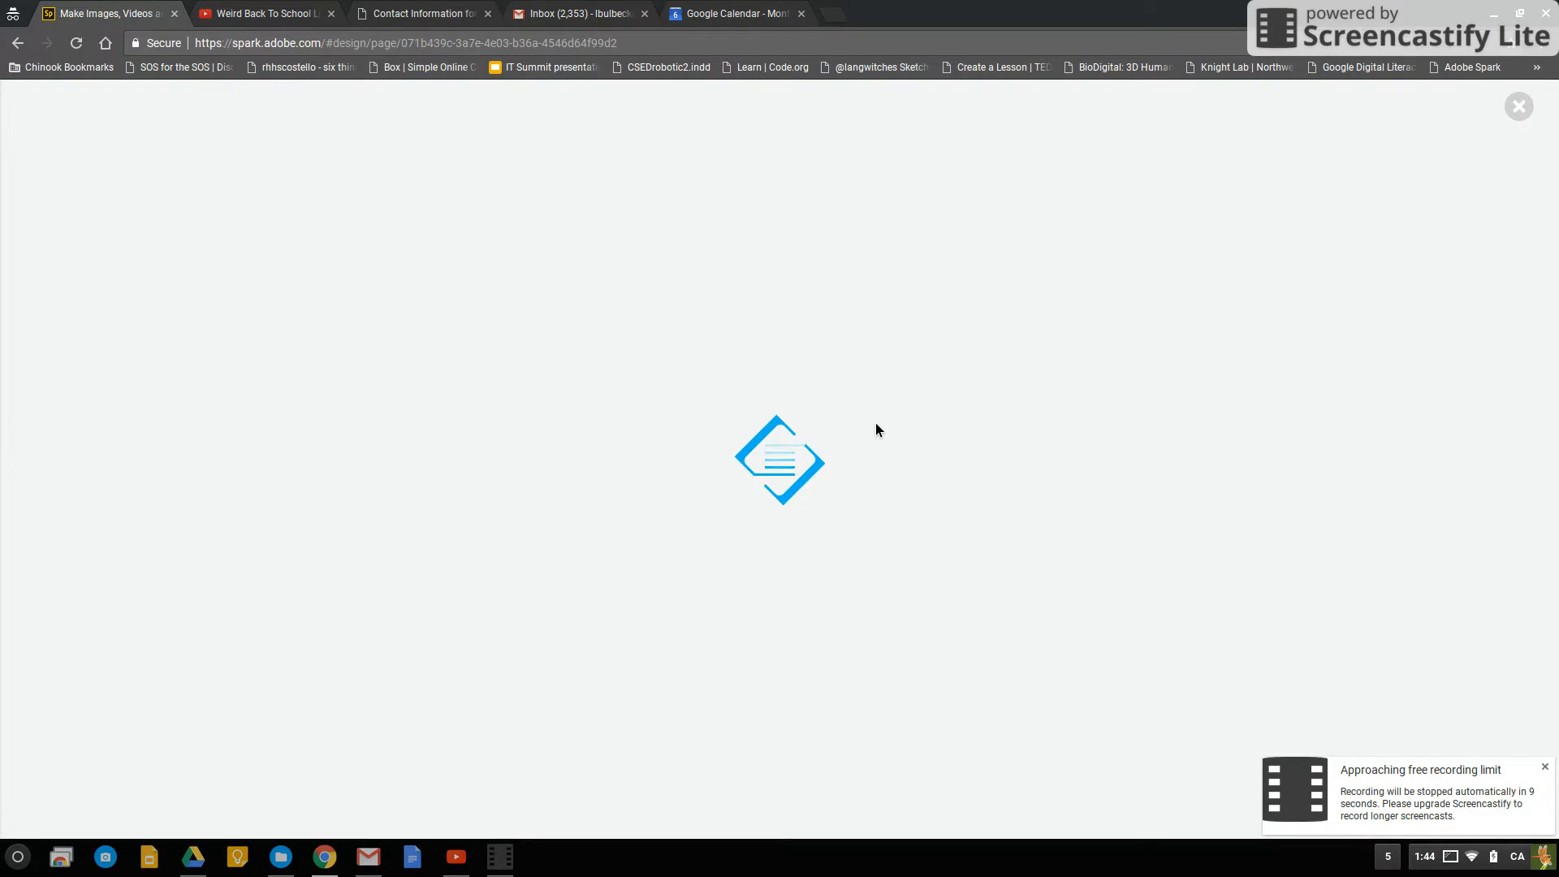
scroll(871, 418, "down", 10)
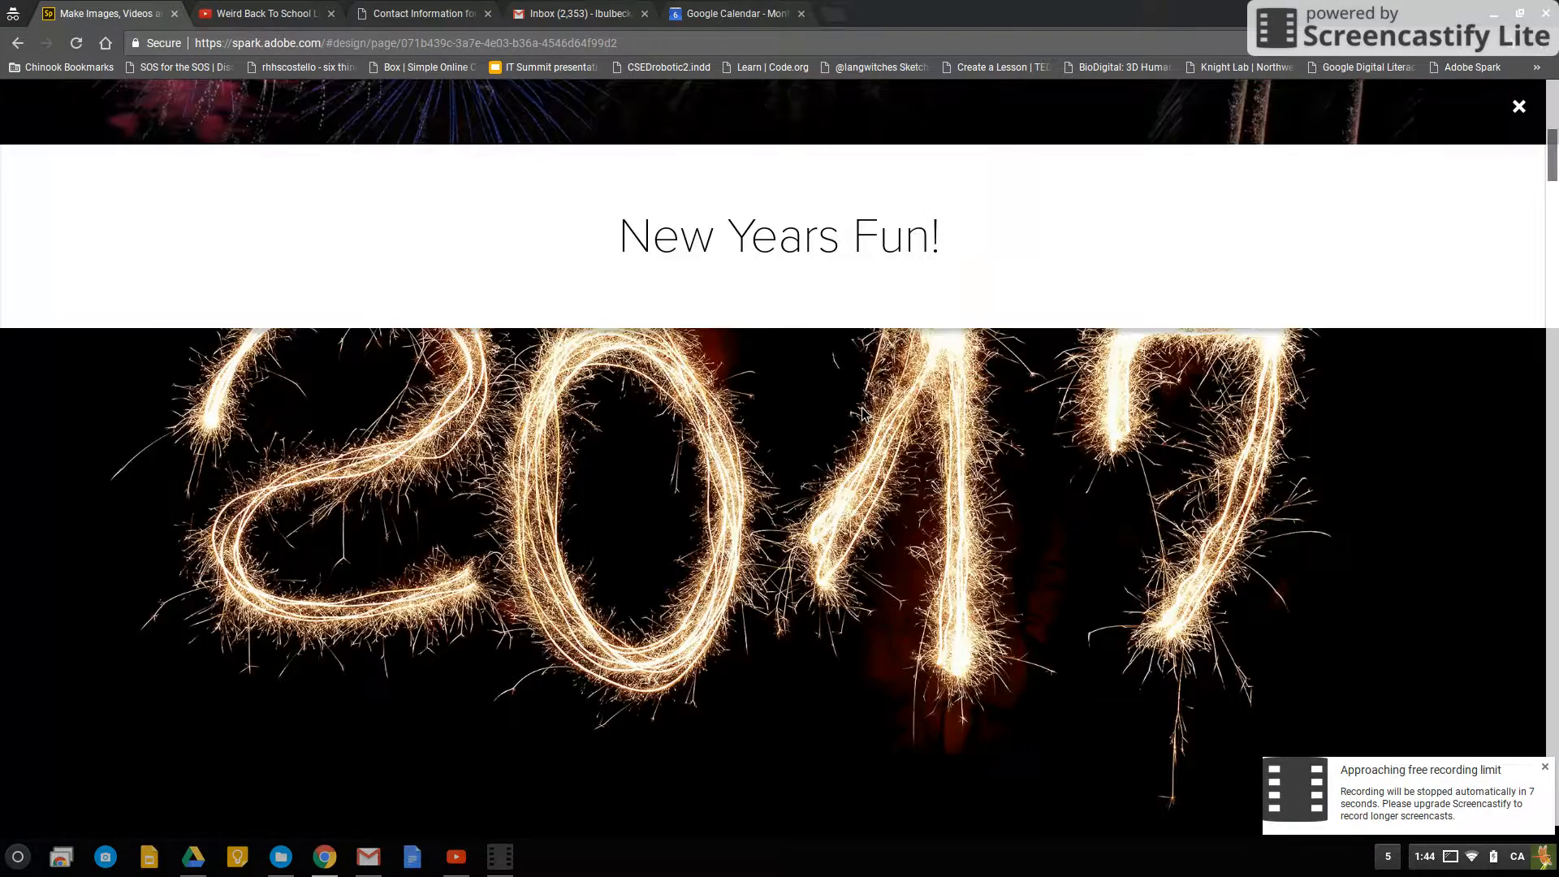